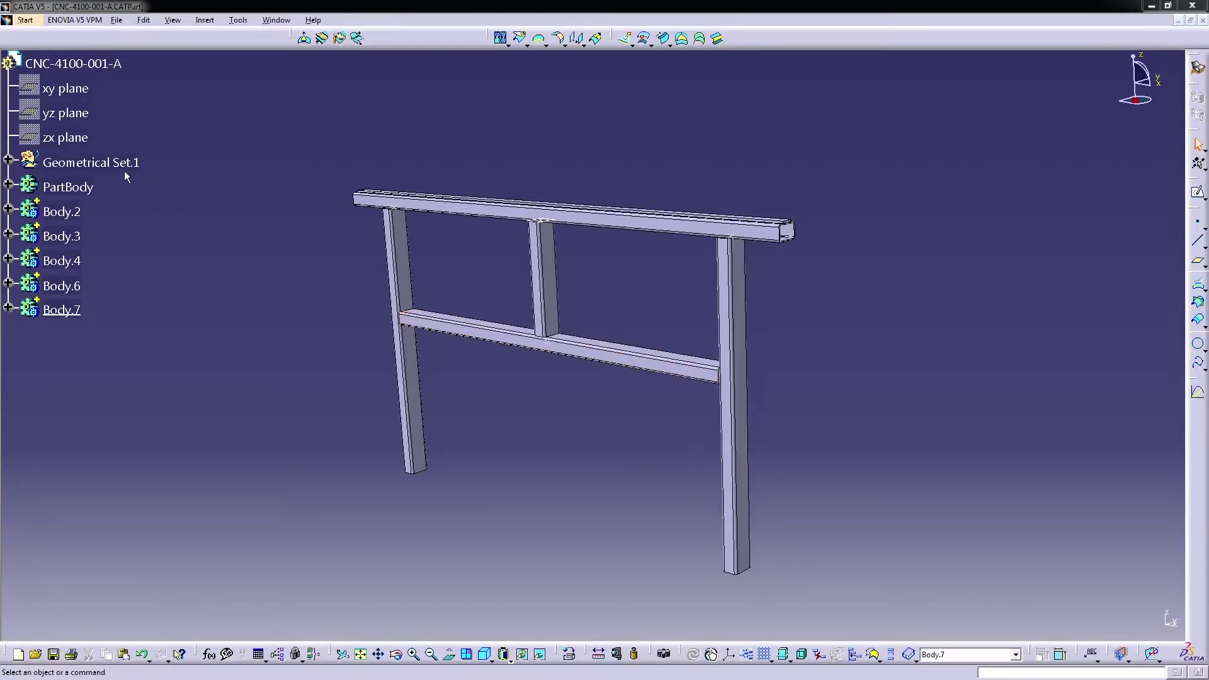
- Open the context menu for Body.7 in the CNC-4100-001-A specification tree
right_click(77, 312)
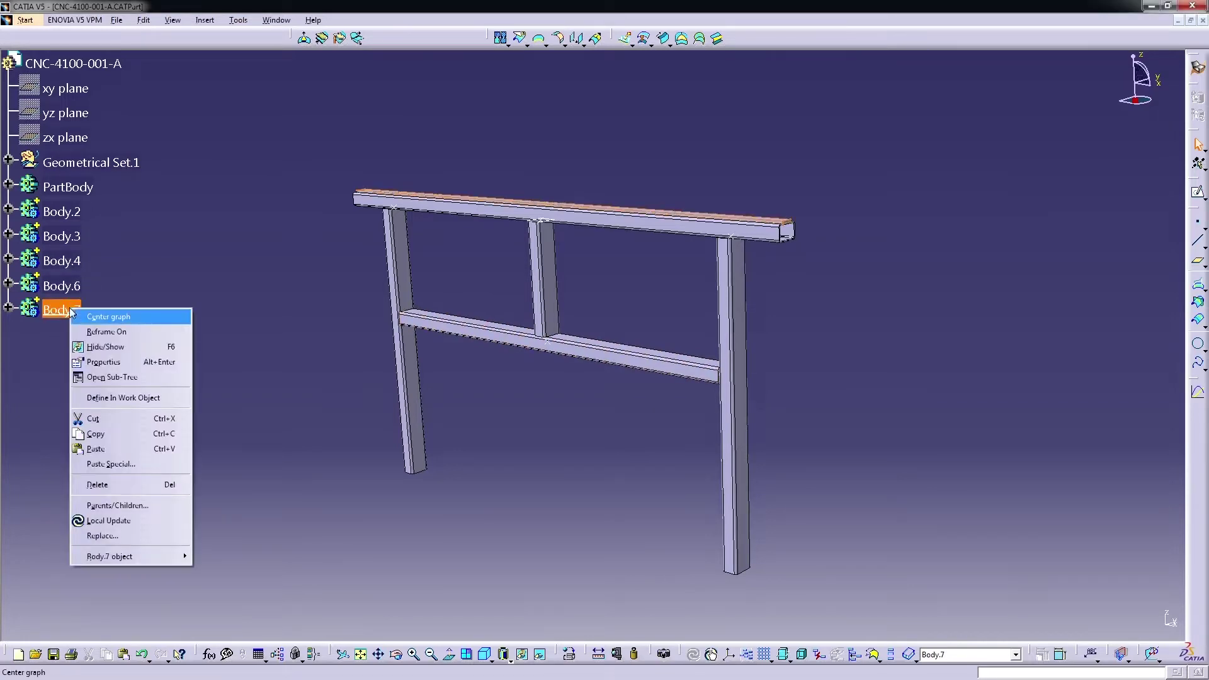
left_click(108, 439)
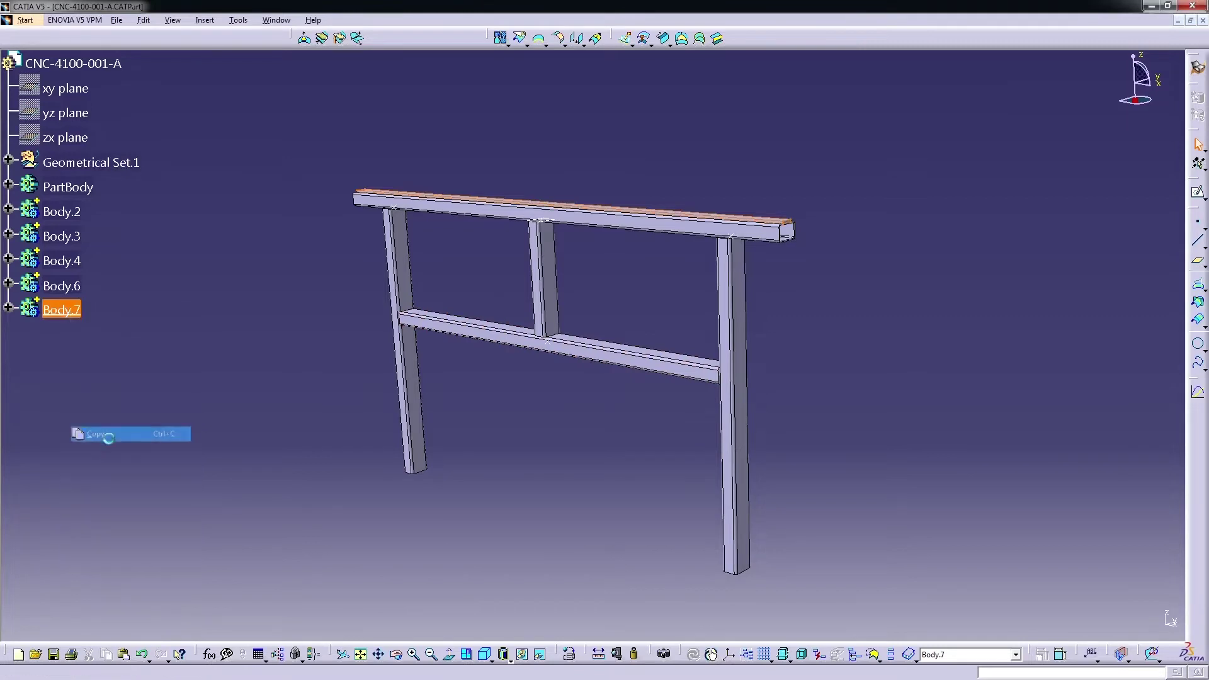
right_click(62, 64)
left_click(99, 217)
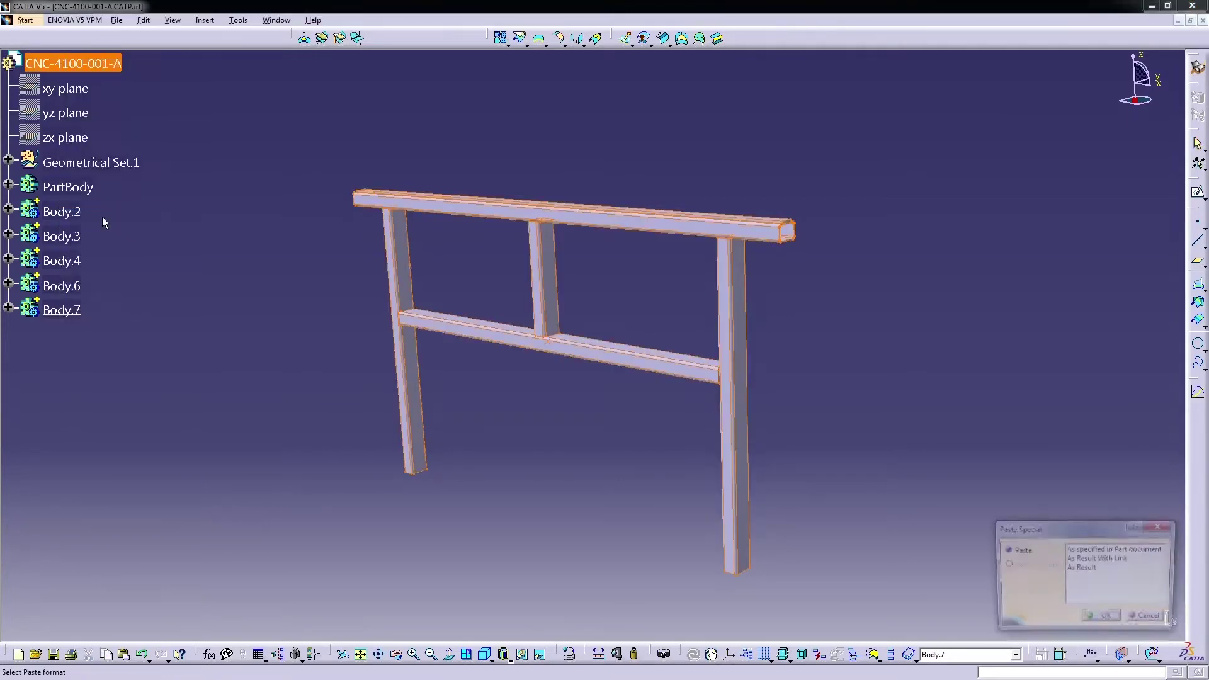
left_click_drag(1089, 531, 946, 379)
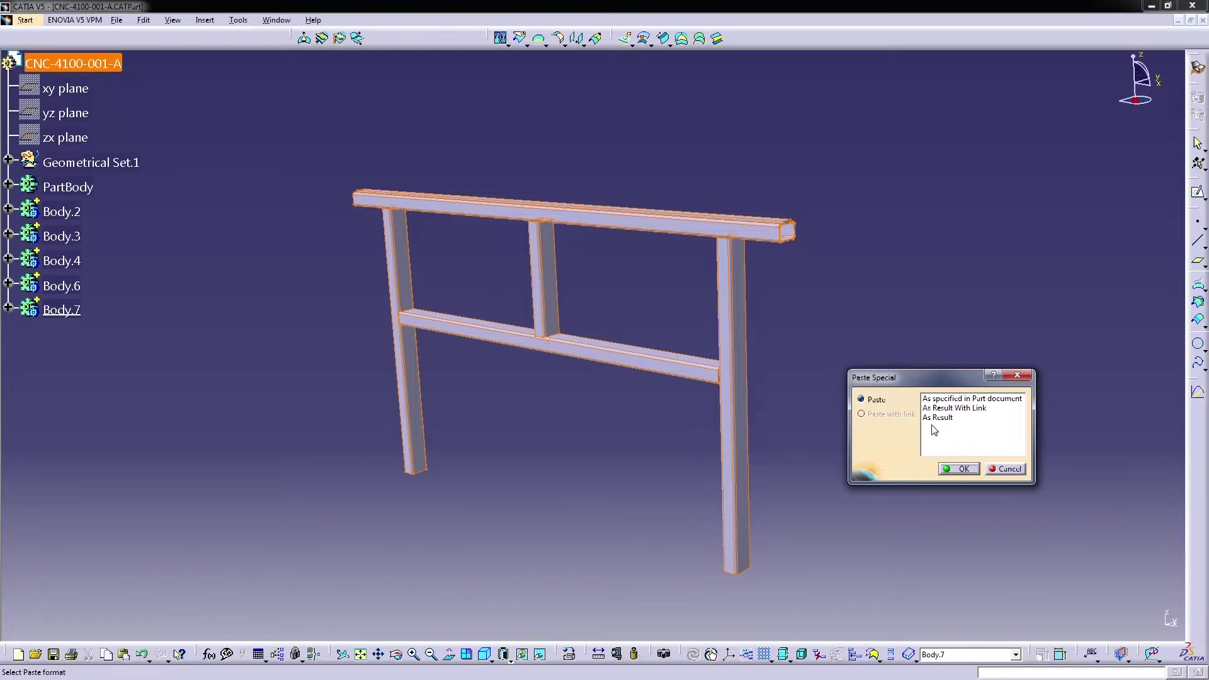
key("Return")
left_click(551, 268)
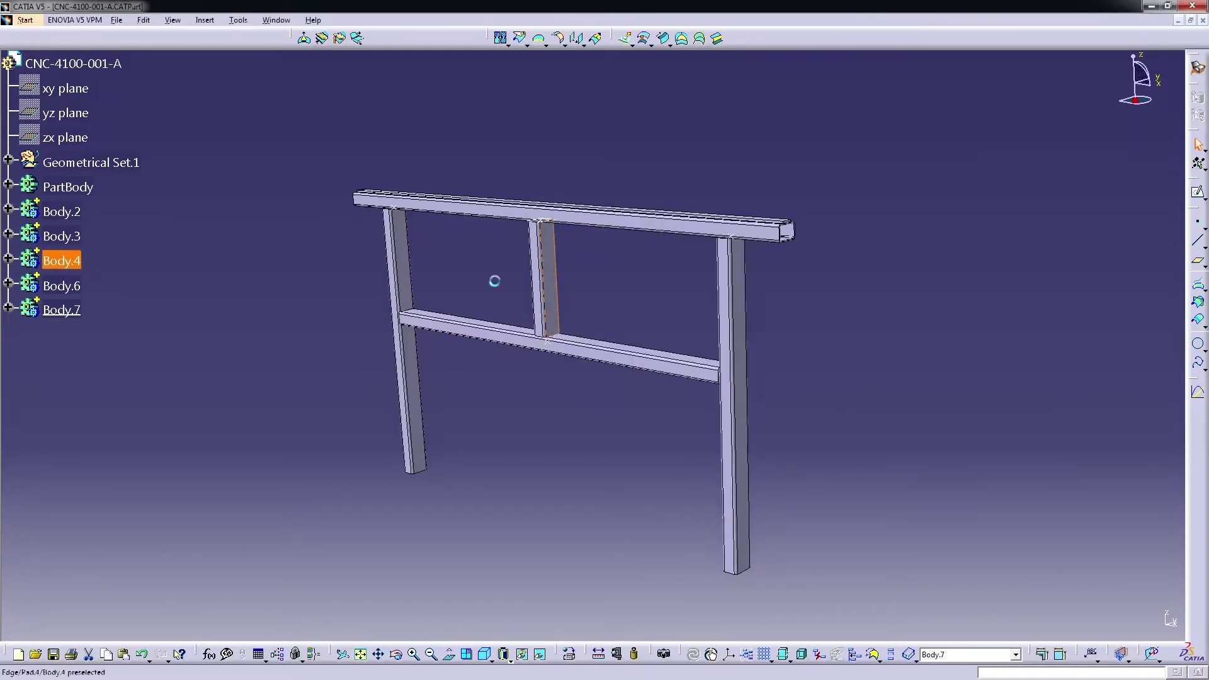
right_click(69, 266)
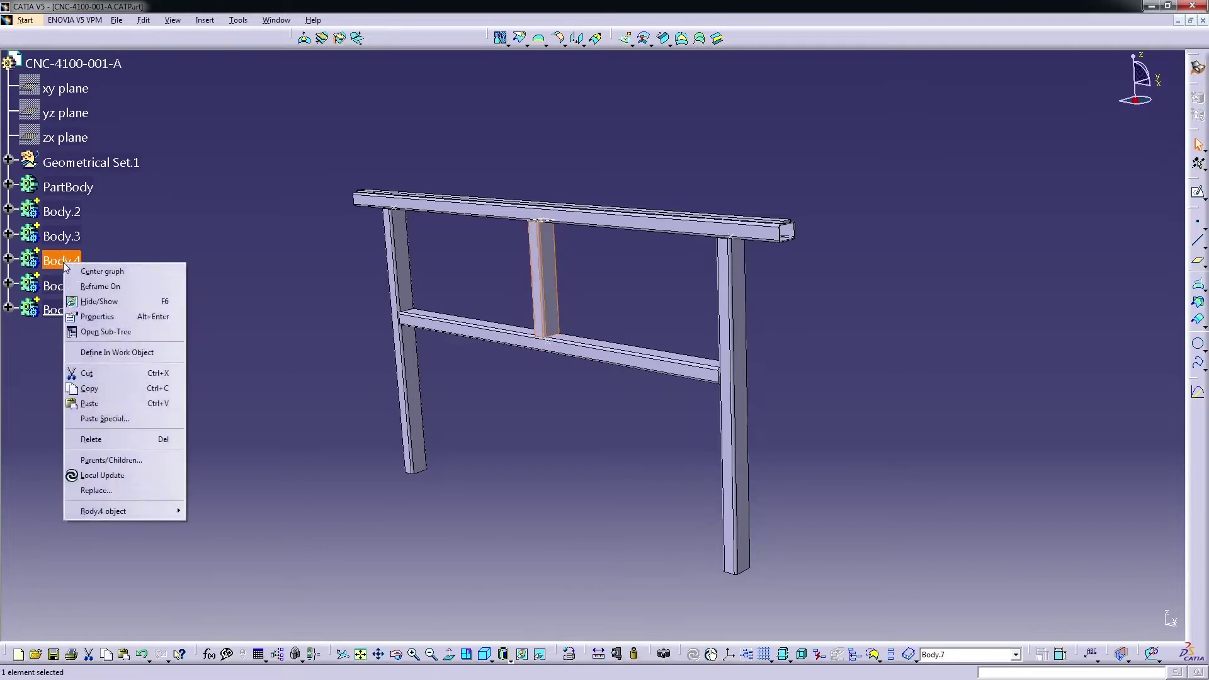
- Copy the middle post Body.4 and switch to the Part16 document
left_click(104, 392)
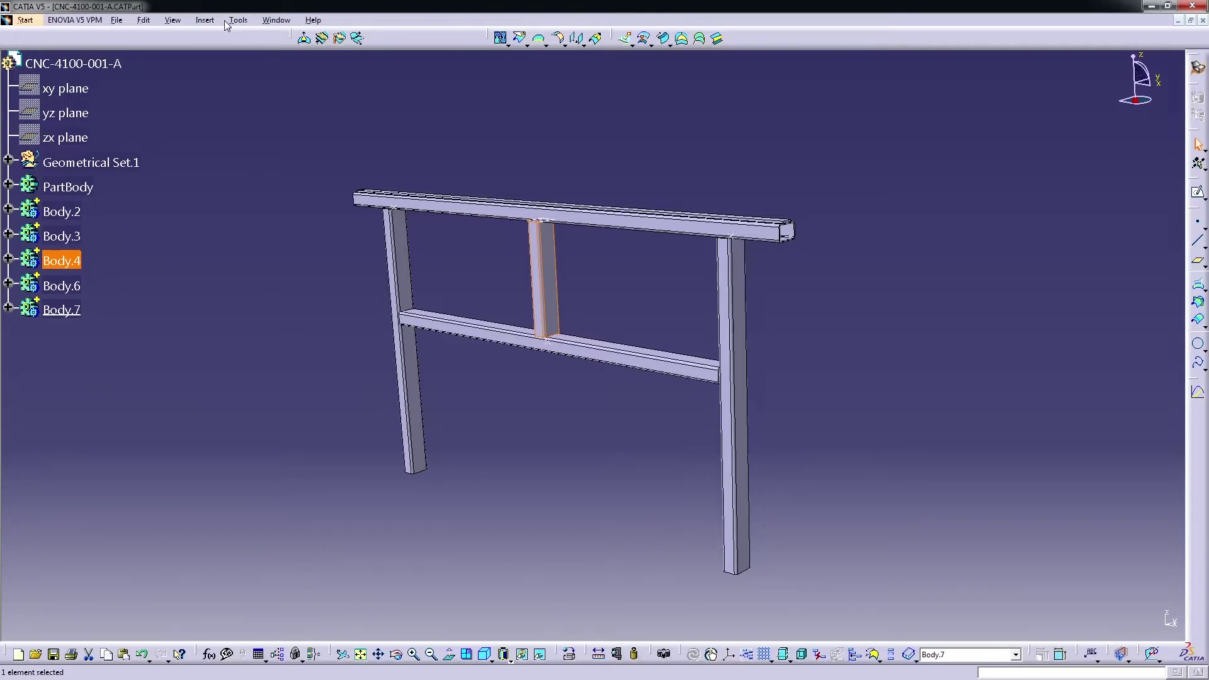
left_click(169, 22)
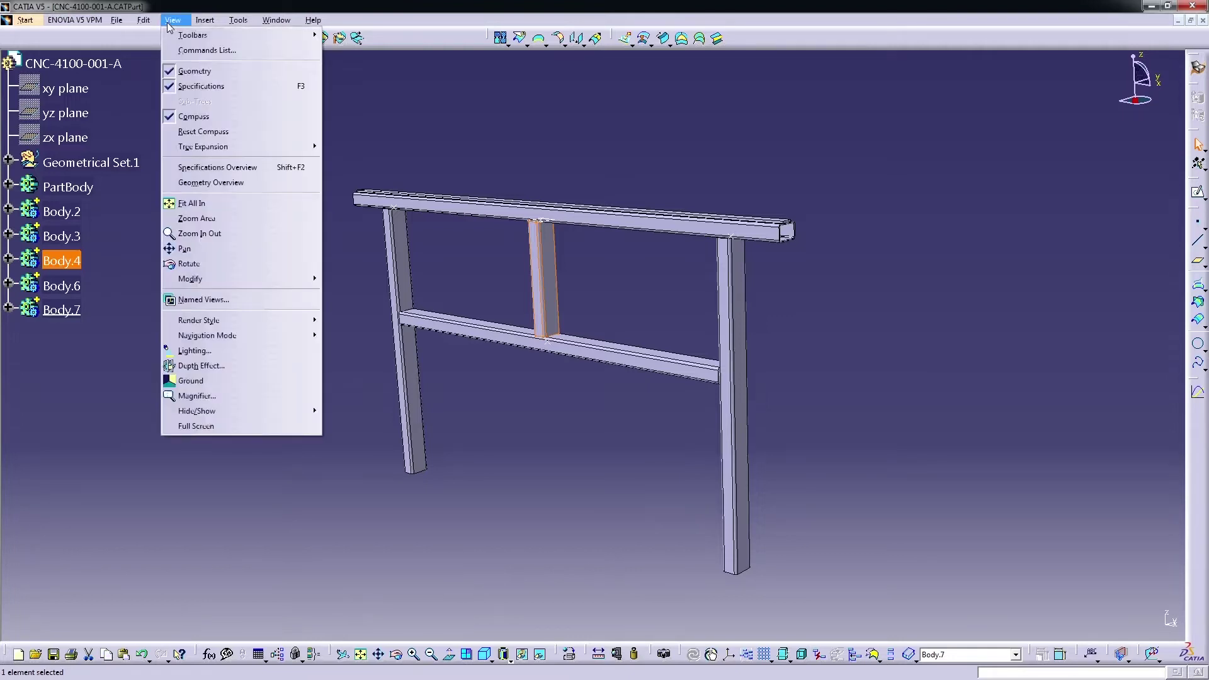
left_click(169, 24)
left_click(243, 20)
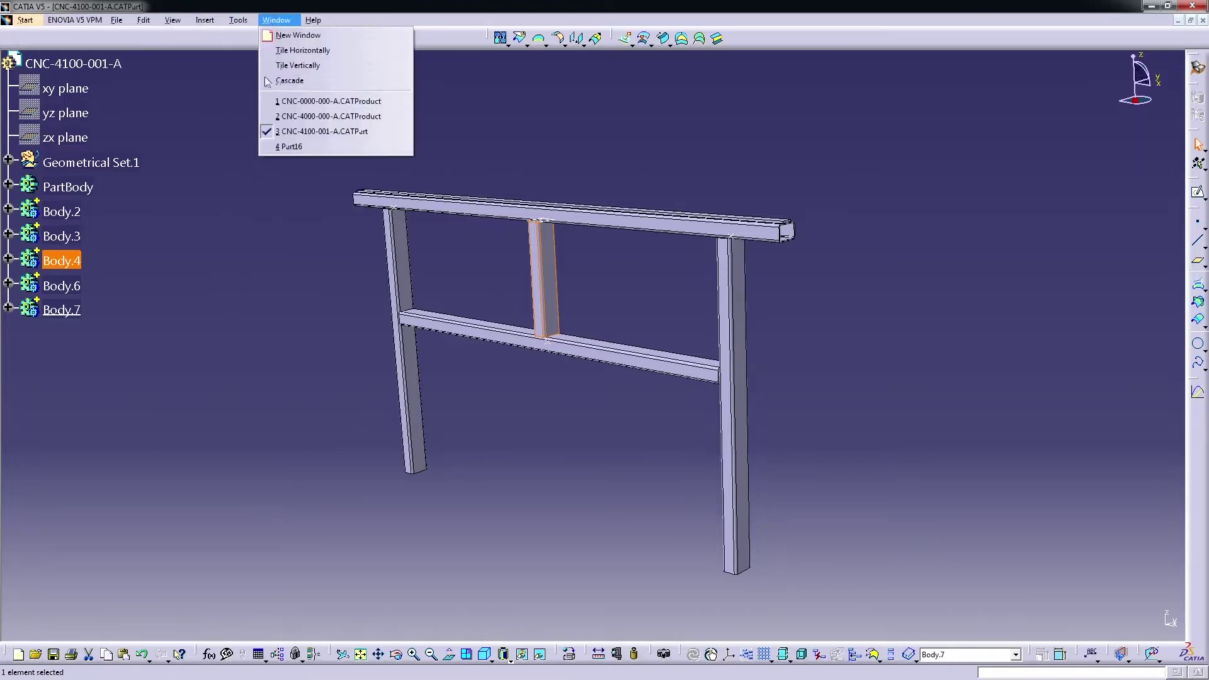
left_click(290, 147)
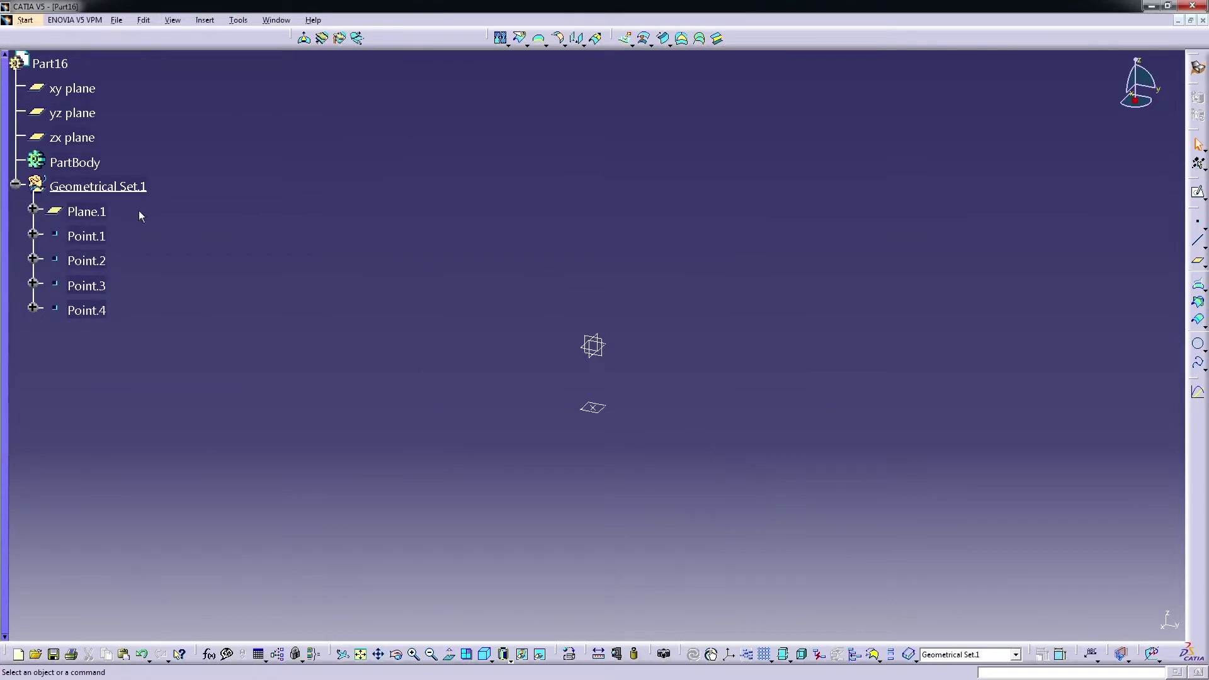
- Paste the post into Part16 as an unlinked result, creating Body.3
left_click(53, 63)
right_click(61, 64)
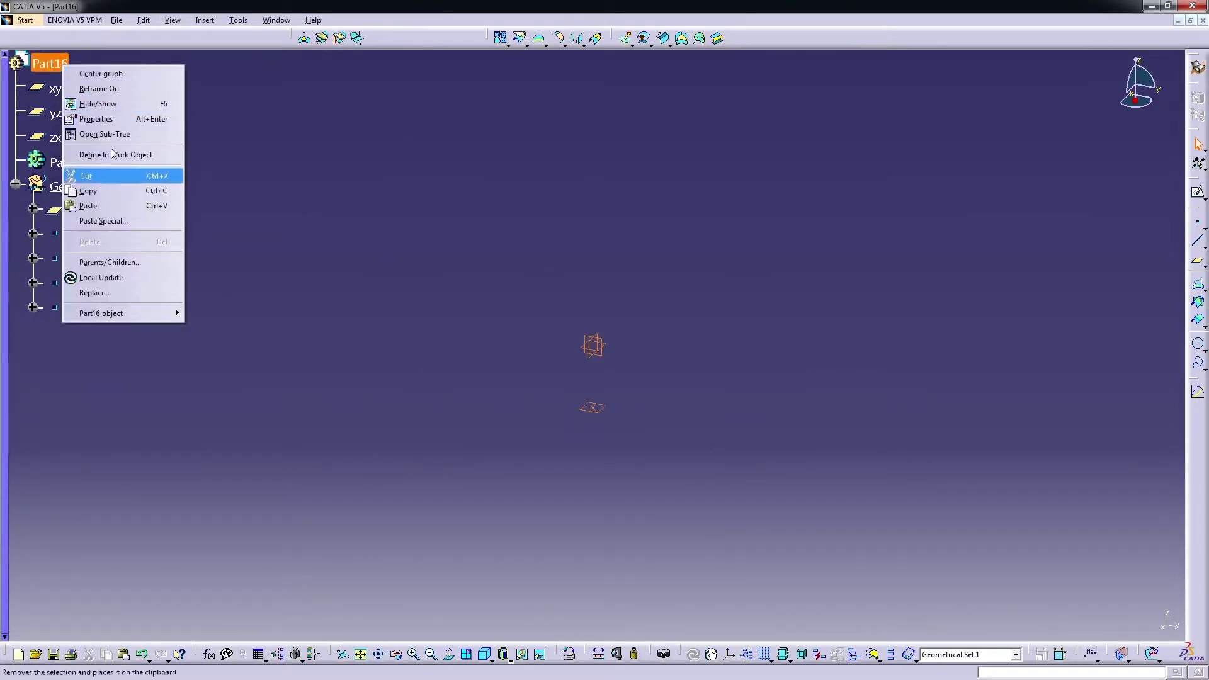
left_click(130, 218)
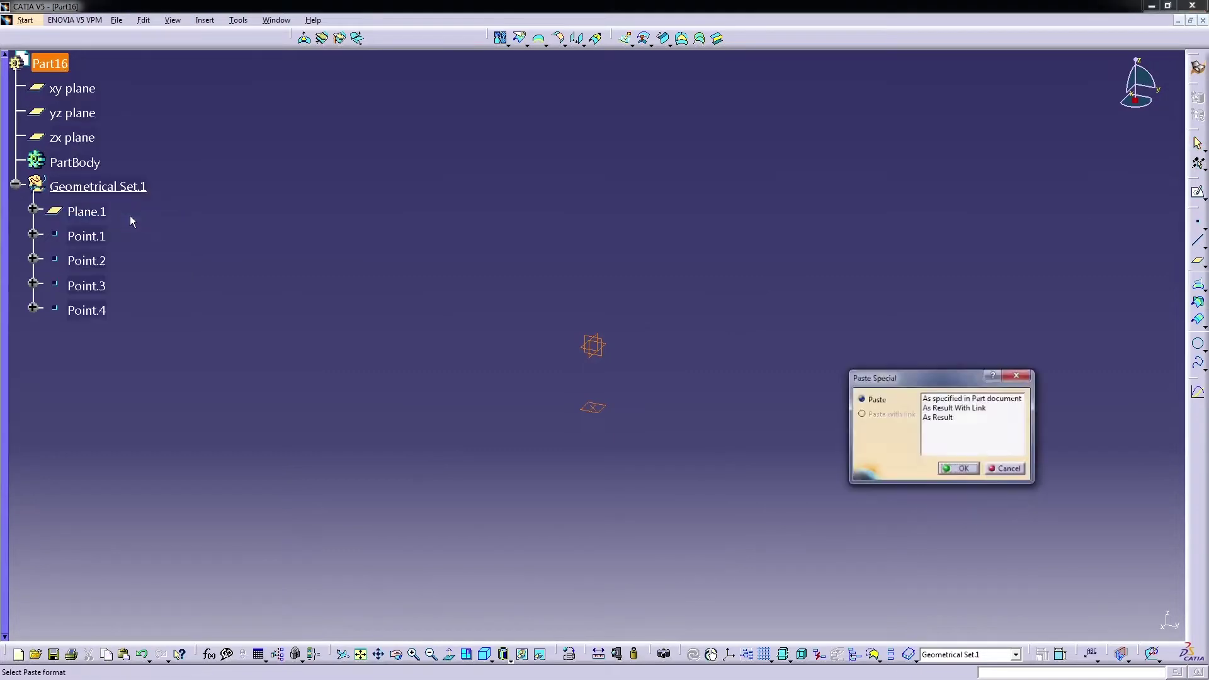
left_click(941, 419)
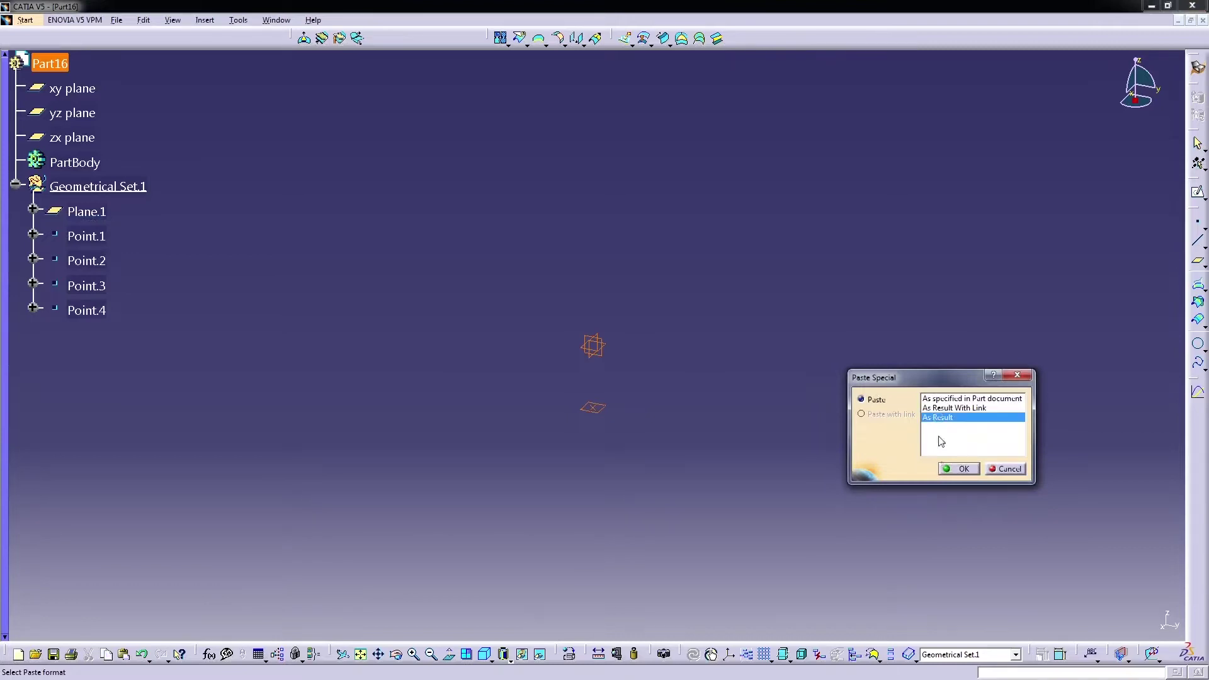
left_click(959, 469)
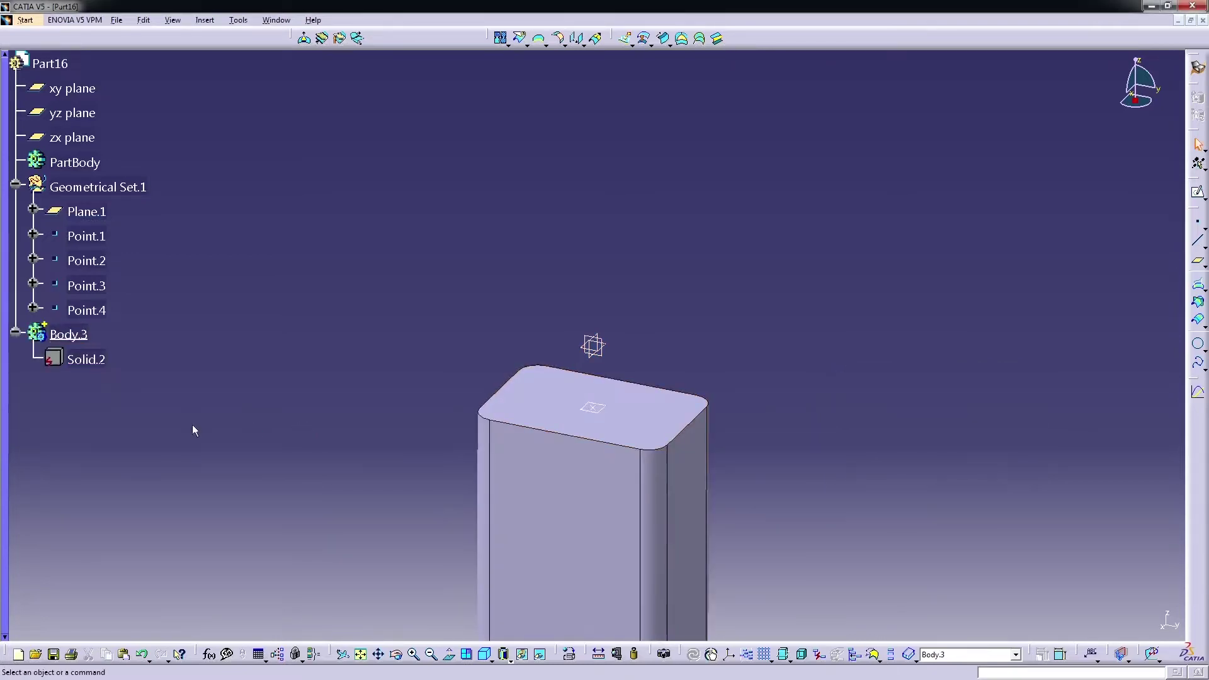
- Select the pasted solid and zoom out so the entire post fits the view
left_click(82, 360)
middle_click_drag(529, 458, 502, 518, "ctrl")
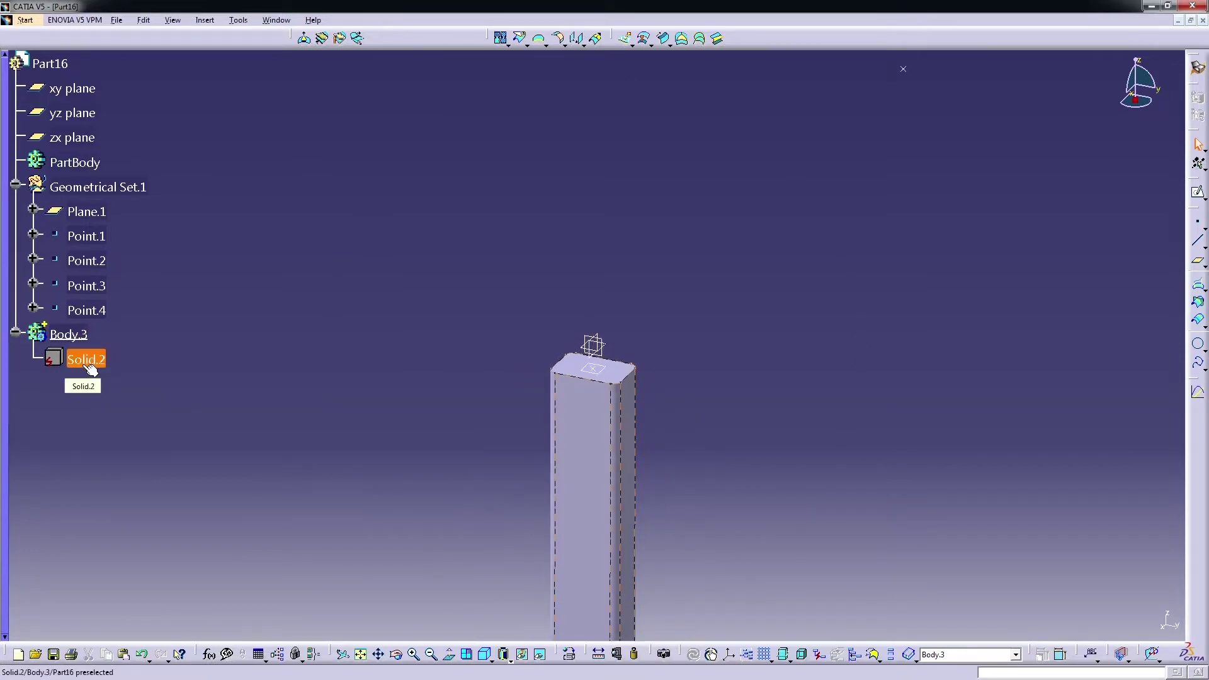
middle_click_drag(90, 370, 169, 429, "ctrl")
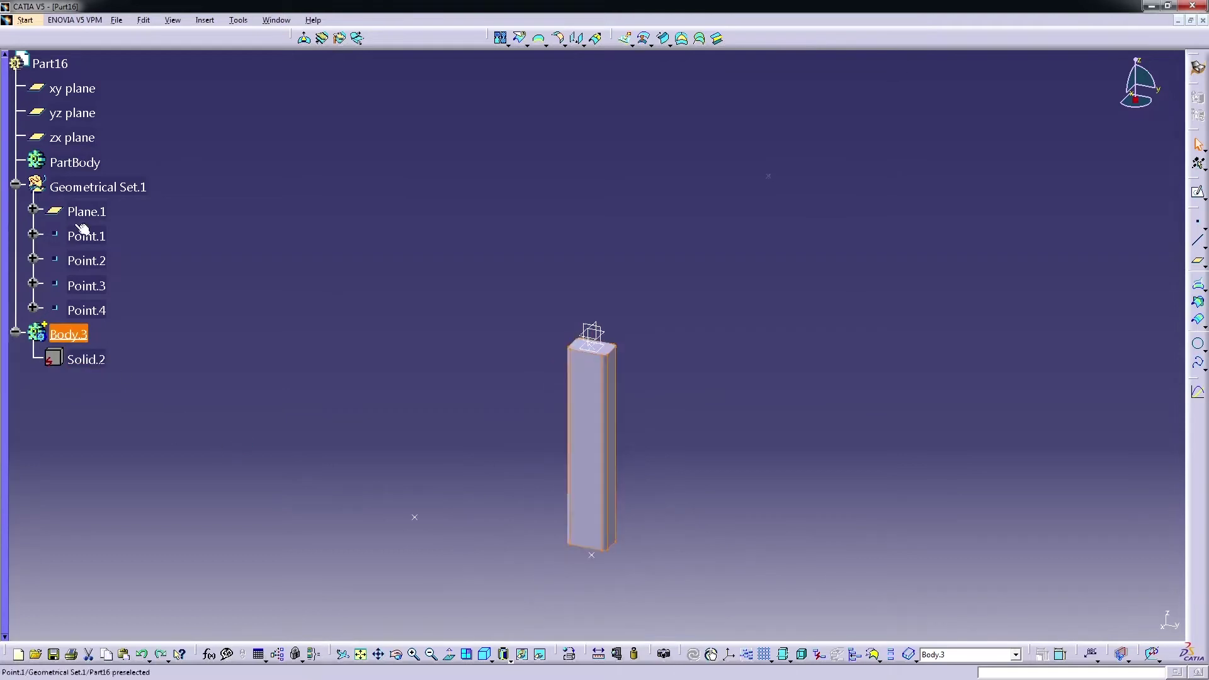
right_click(58, 63)
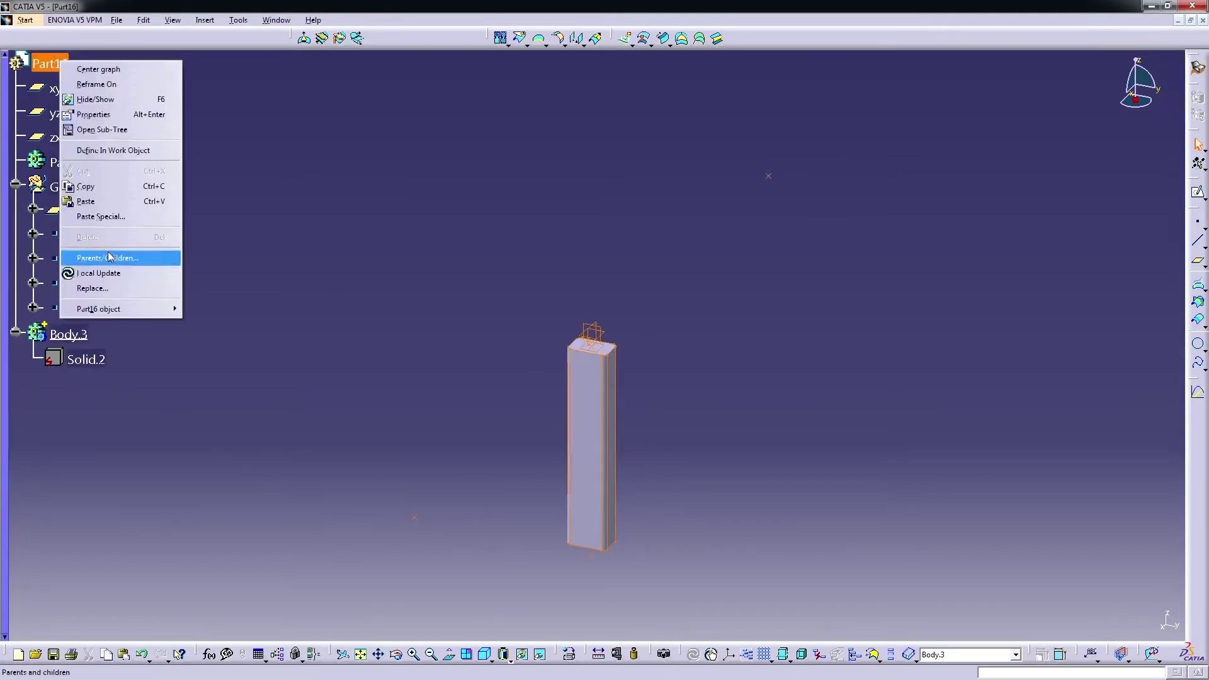
- Paste the middle post into Part16 again as a result with link, creating Body.4
left_click(114, 216)
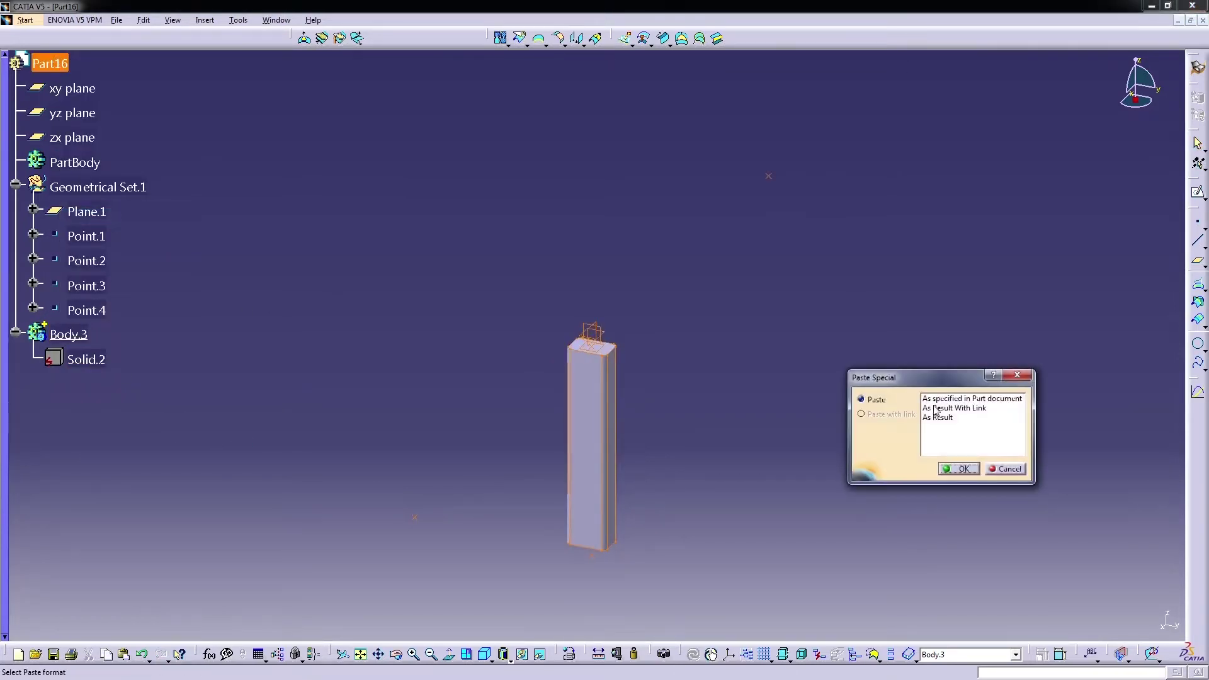
left_click(937, 409)
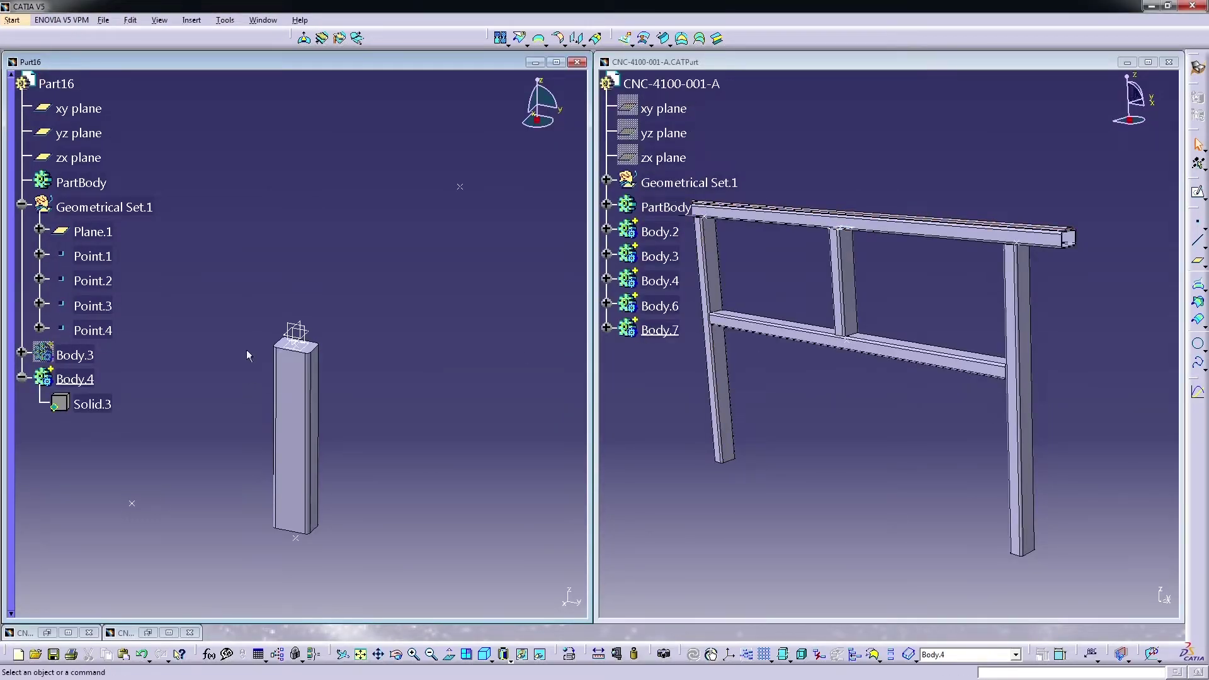
left_click(843, 289)
- Edit Sketch.4 of Pad.4 on the middle post, changing its 40 mm dimension to 60
left_click(605, 279)
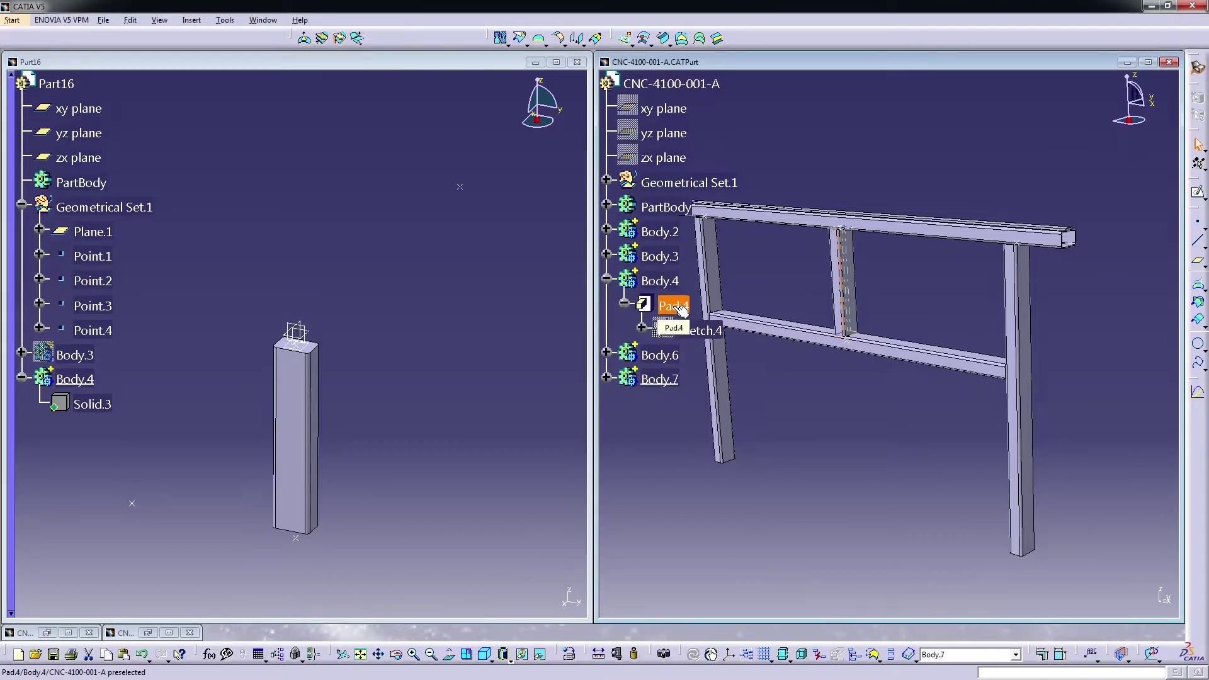
left_click(684, 331)
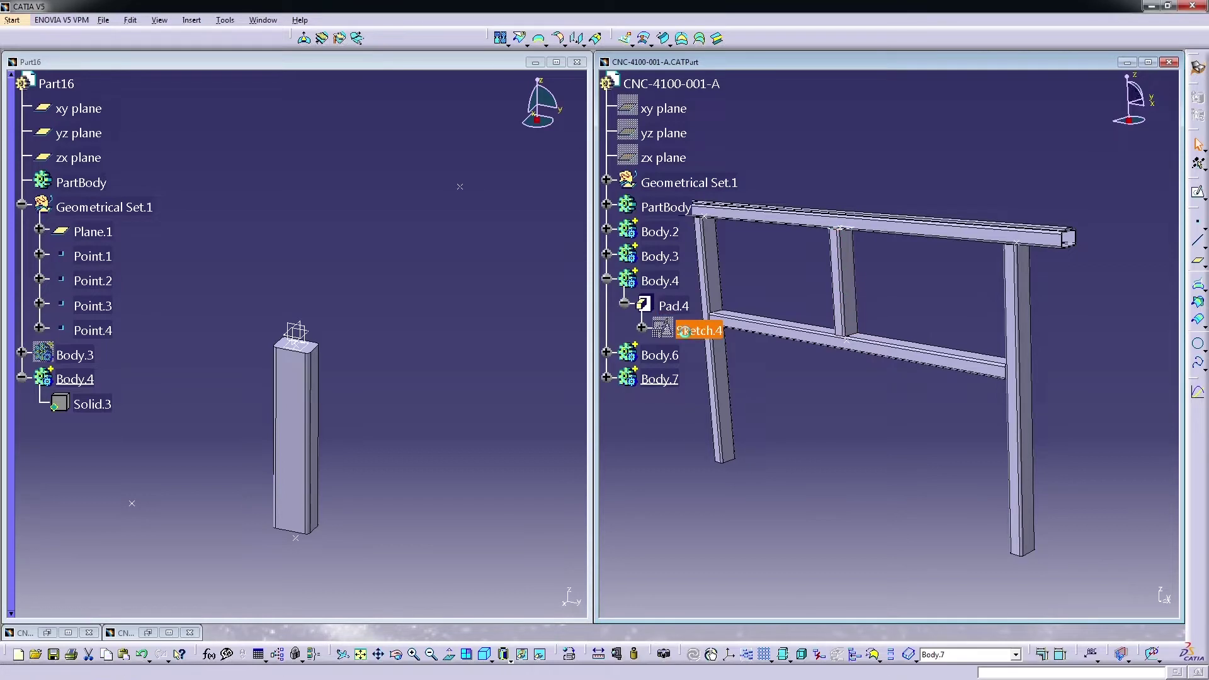
double_click(685, 331)
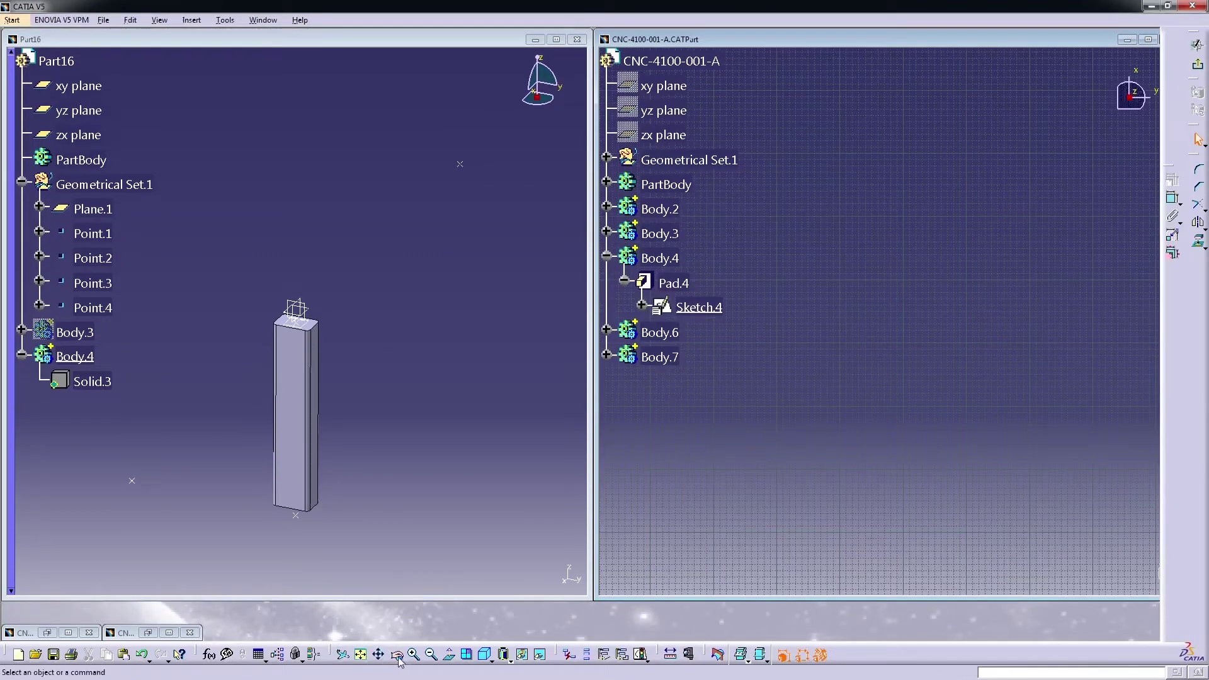
left_click(362, 655)
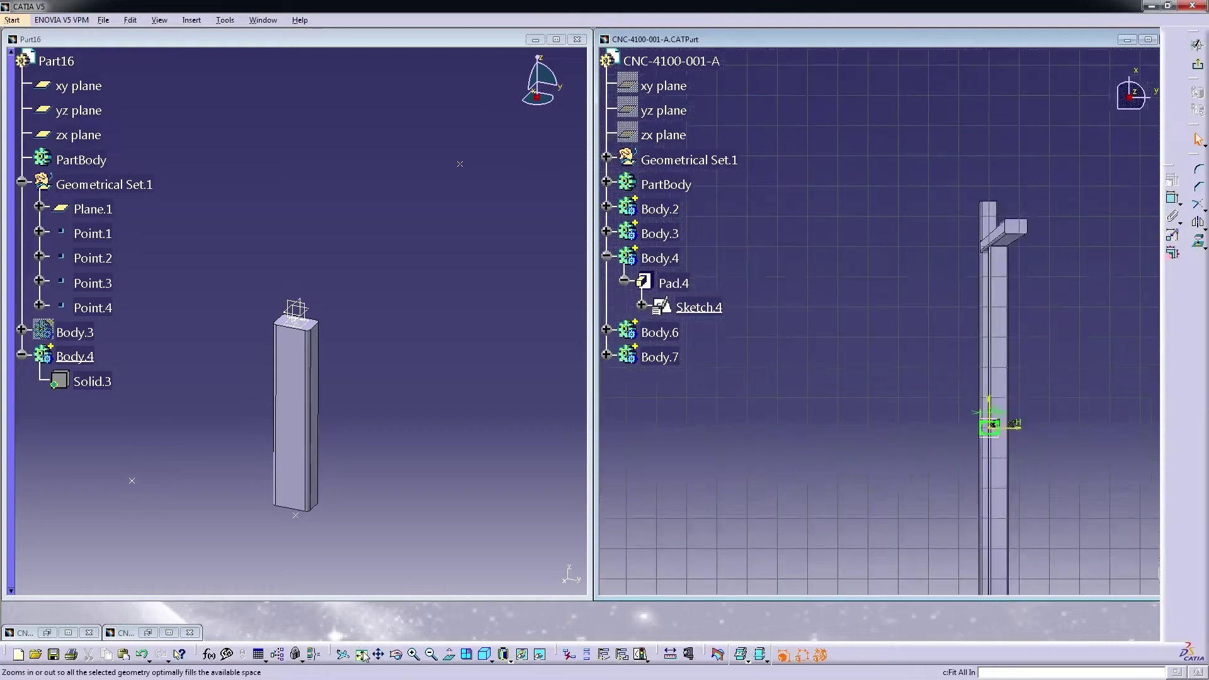
middle_click_drag(697, 473, 709, 325, "ctrl")
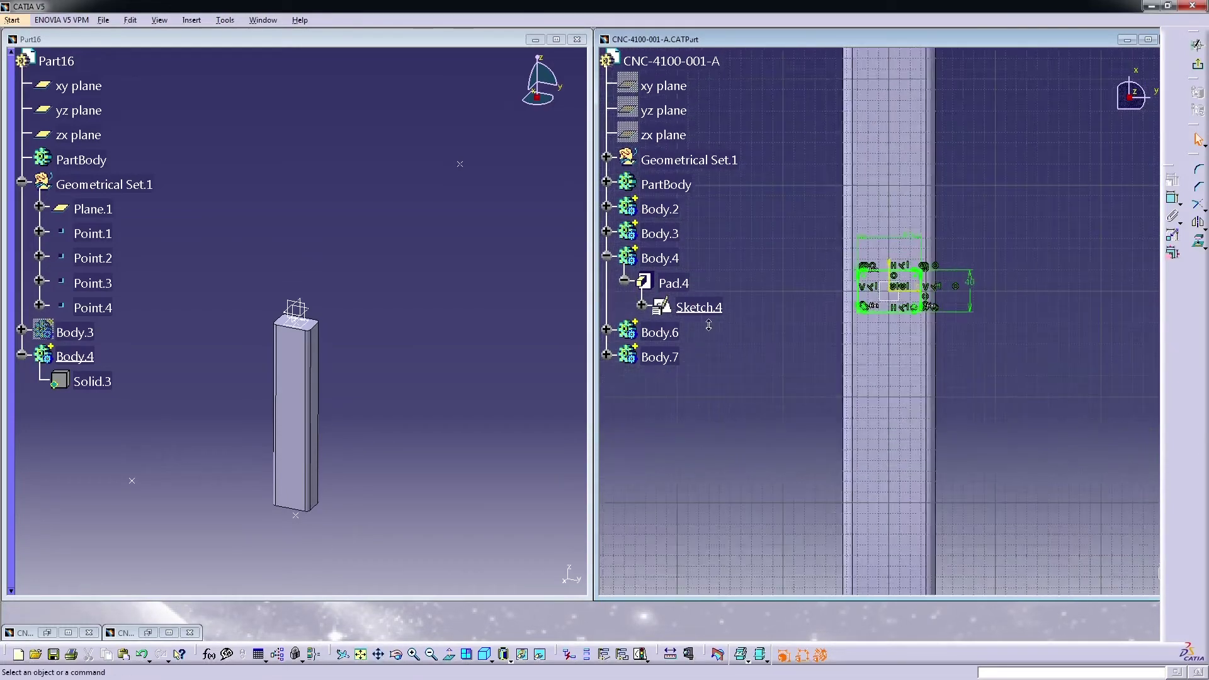
double_click(980, 285)
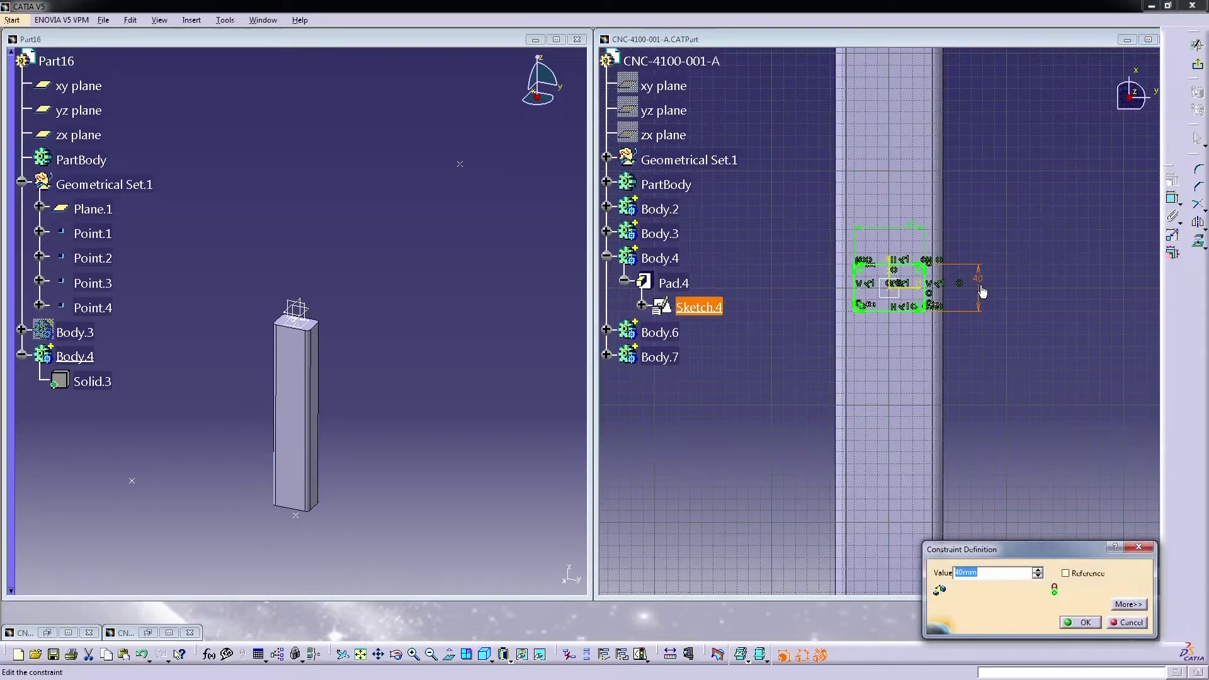
type("60")
key("Return")
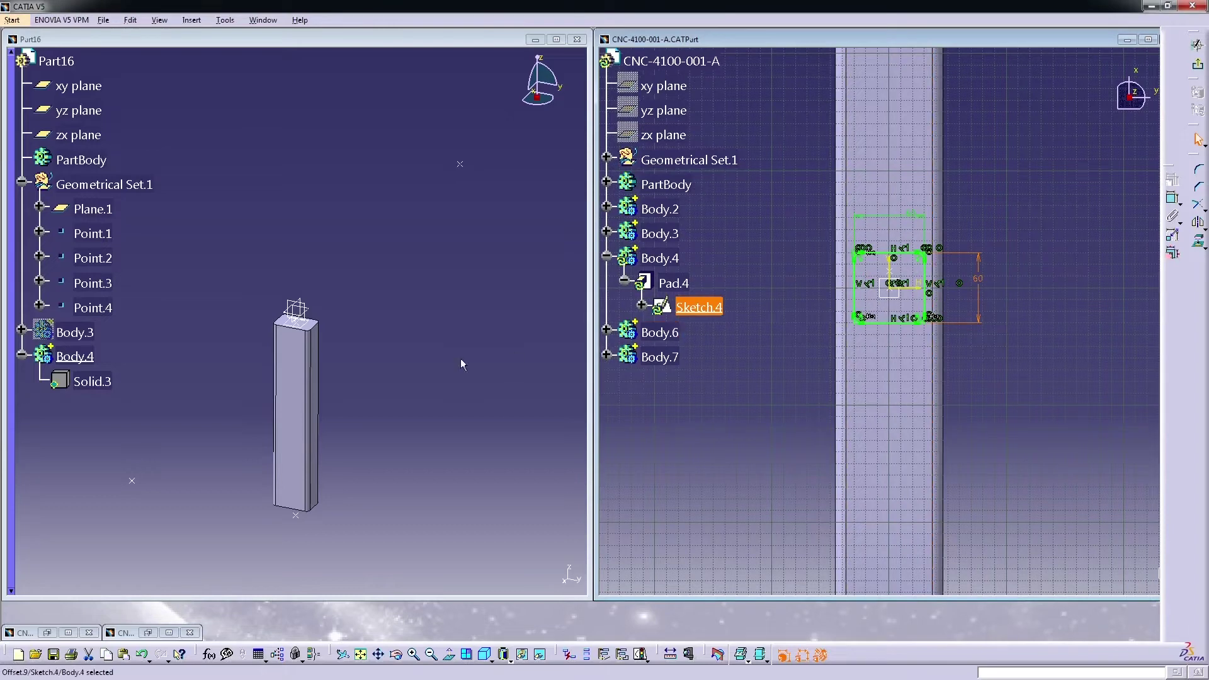
middle_click_drag(421, 365, 420, 290, "ctrl")
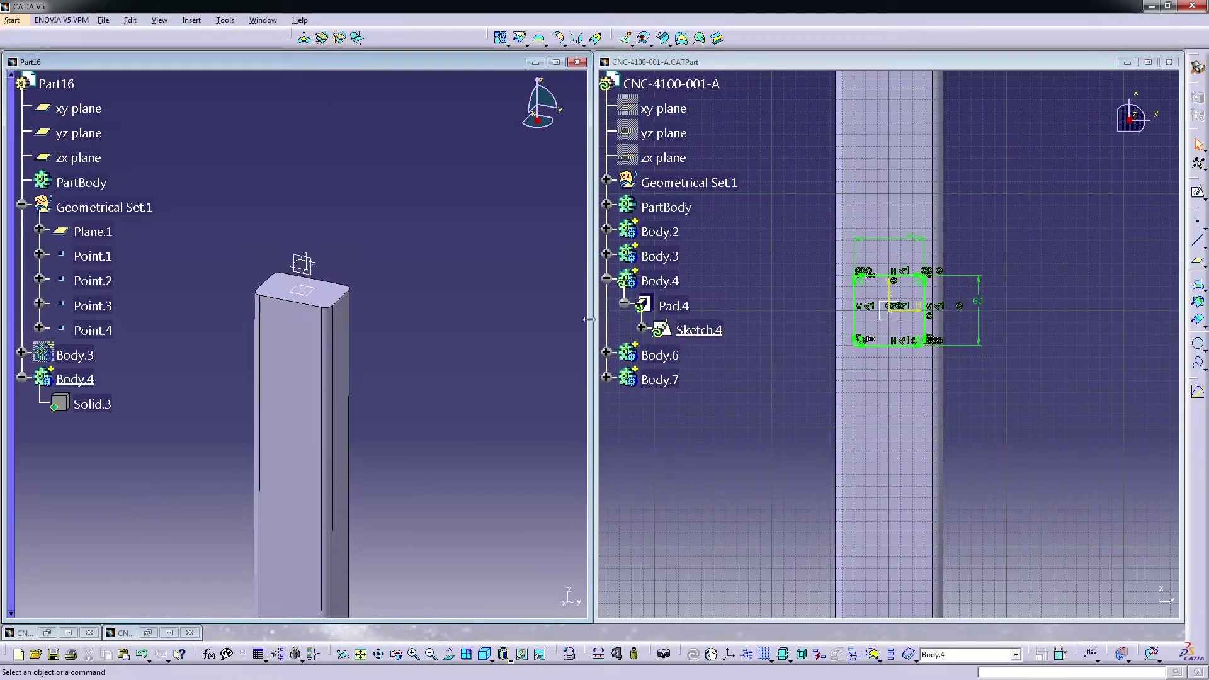
- Exit the sketch and locally update Body.4 in Part16 so its red solid refreshes
left_click(1197, 193)
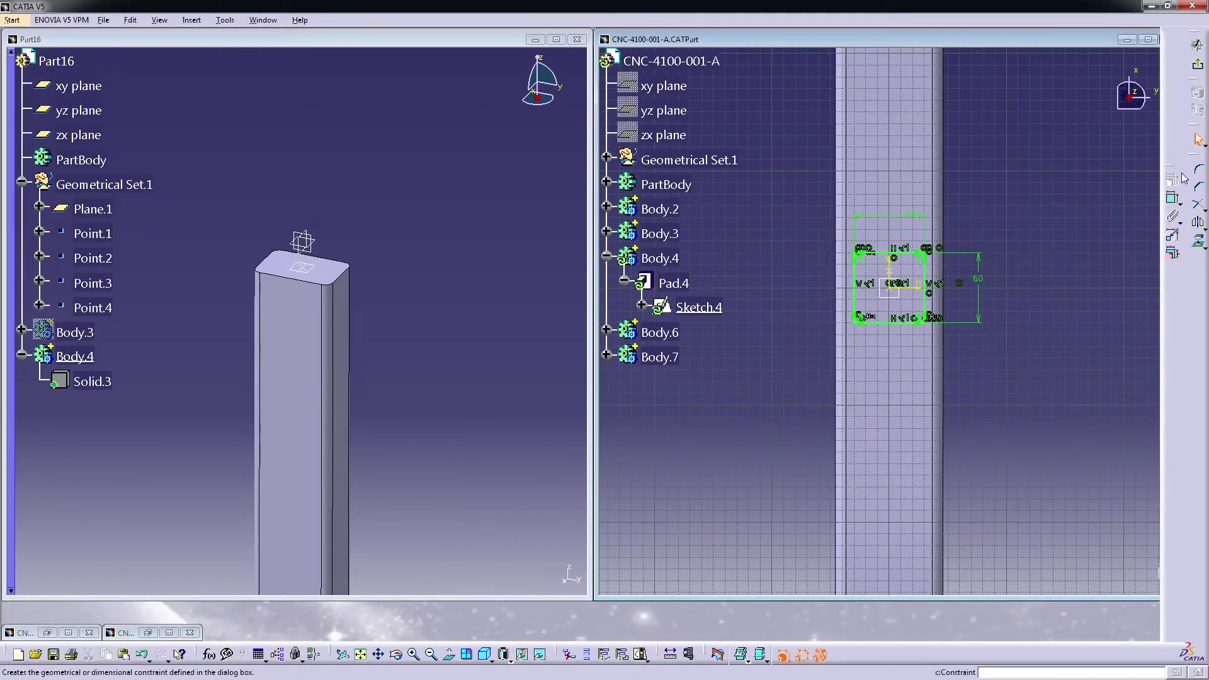
left_click(1197, 64)
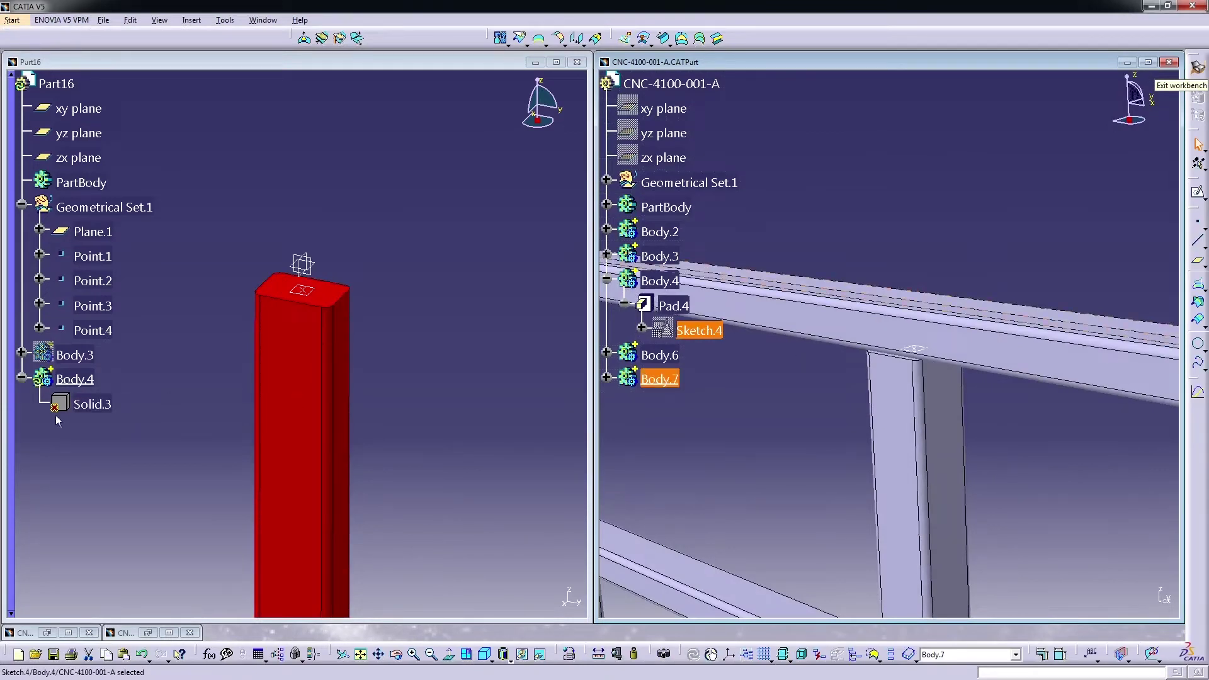
left_click(58, 408)
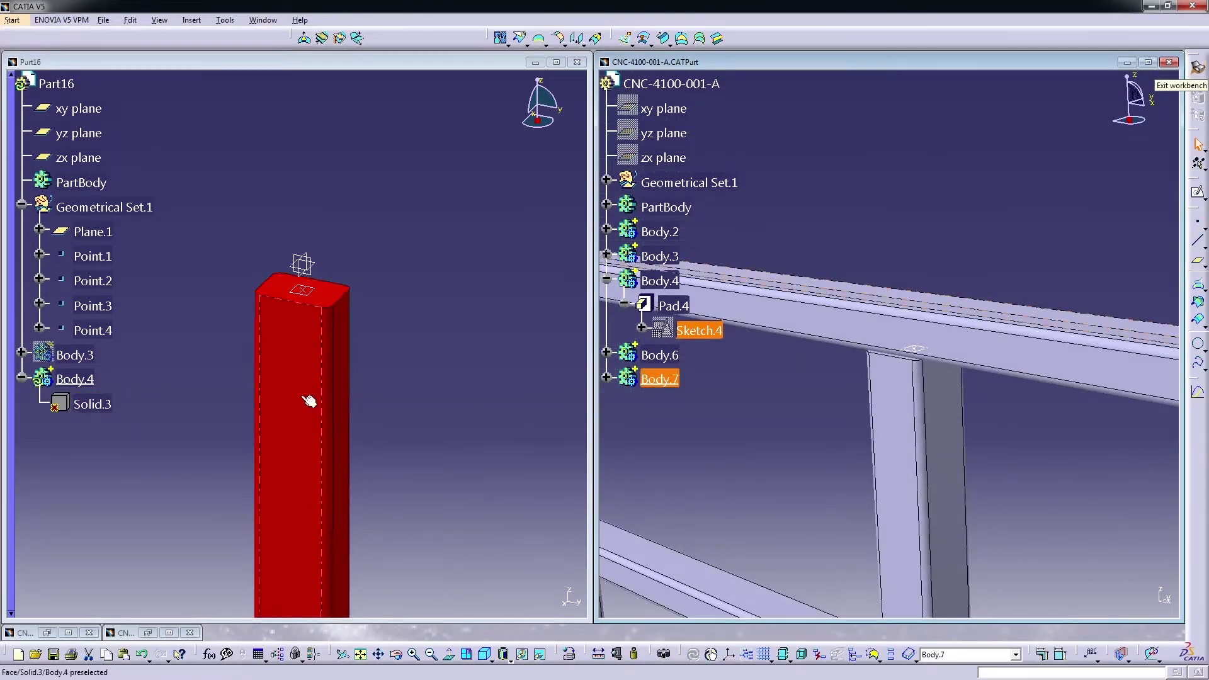
left_click(87, 383)
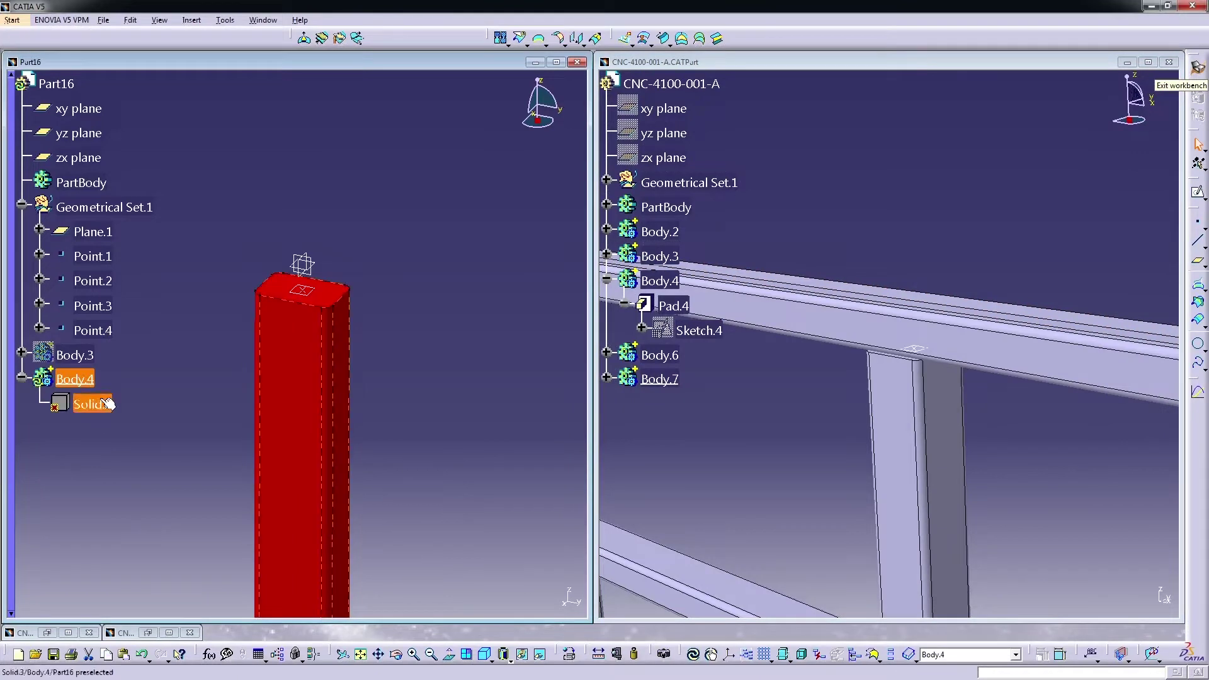
right_click(90, 384)
left_click(130, 595)
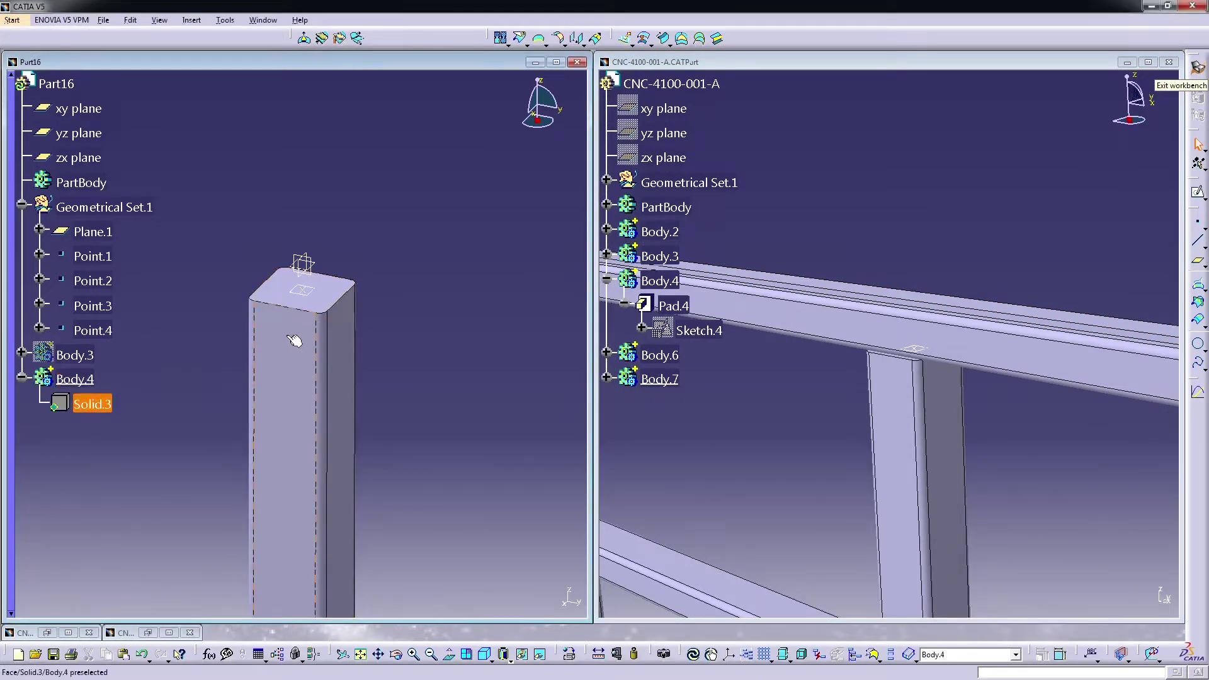
- Measure between the solid's top face and an edge to confirm the 60 mm width
left_click(609, 586)
left_click(595, 657)
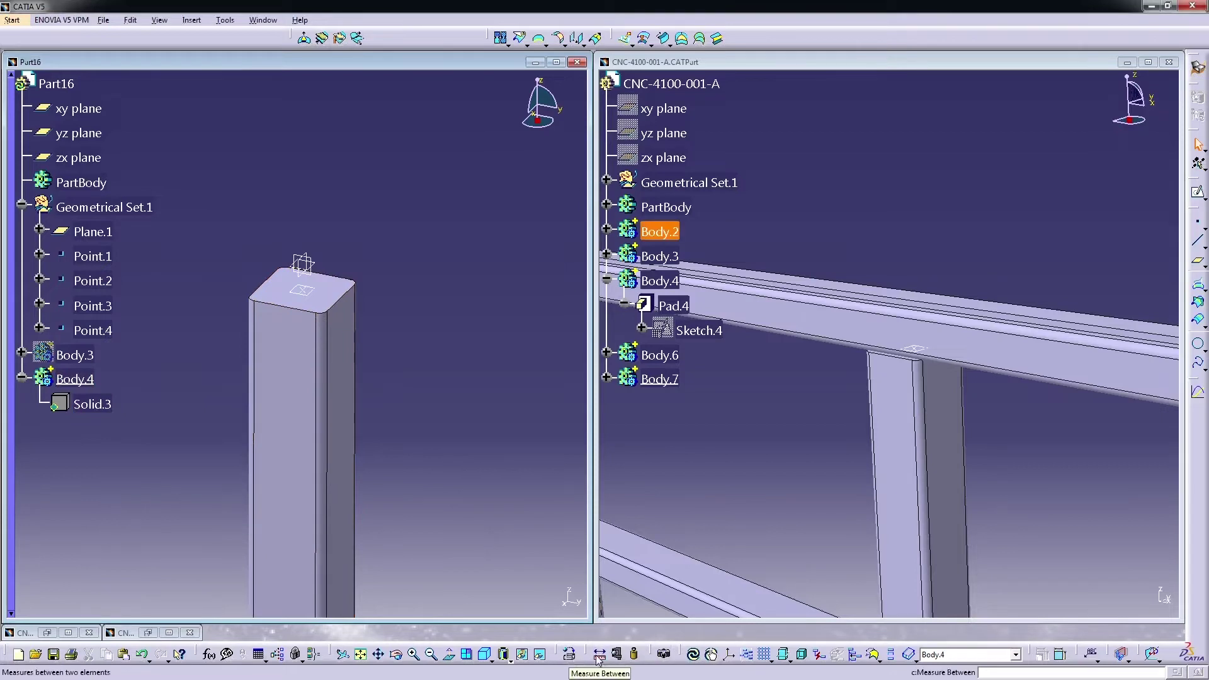
left_click(294, 330)
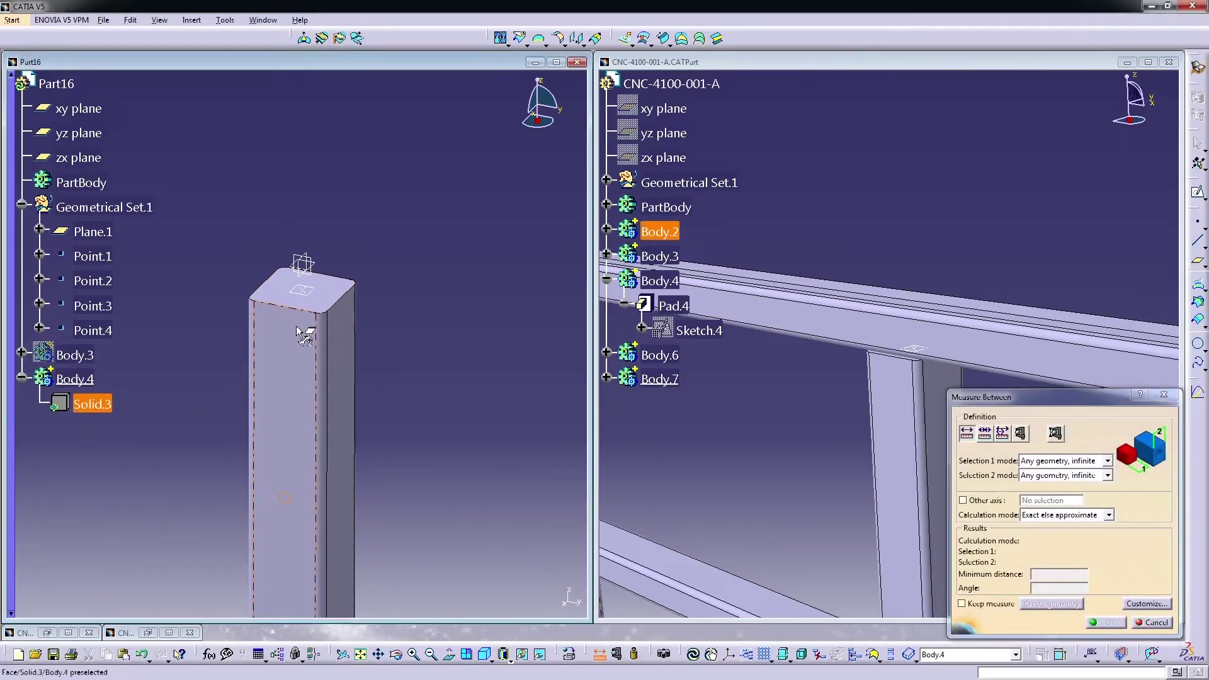
left_click(327, 280)
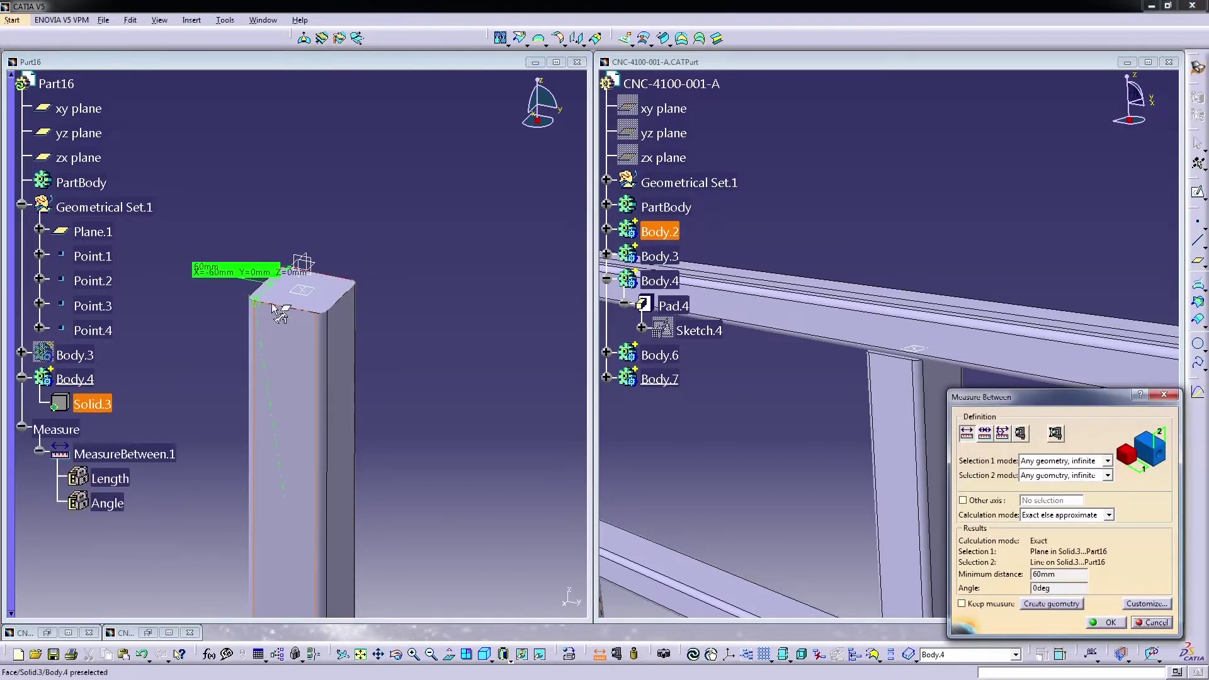
mouse_move(283, 313)
middle_mouse_down()
mouse_move(270, 271)
mouse_move(270, 301)
middle_mouse_up()
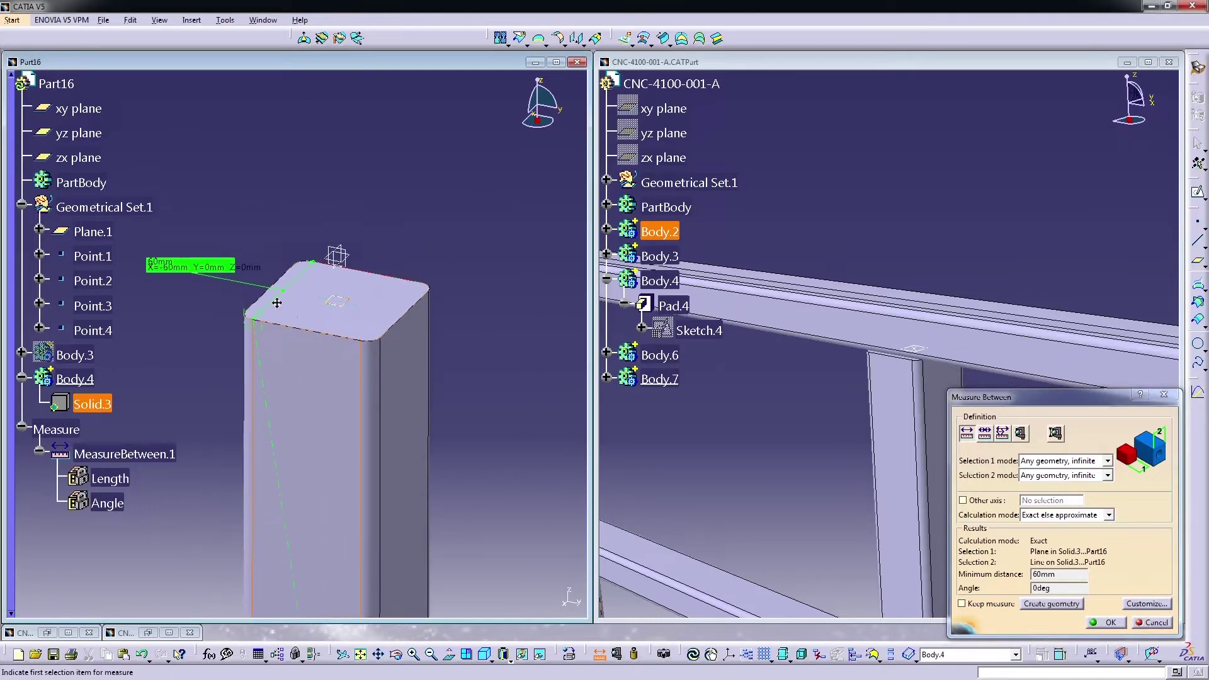
left_click(1089, 621)
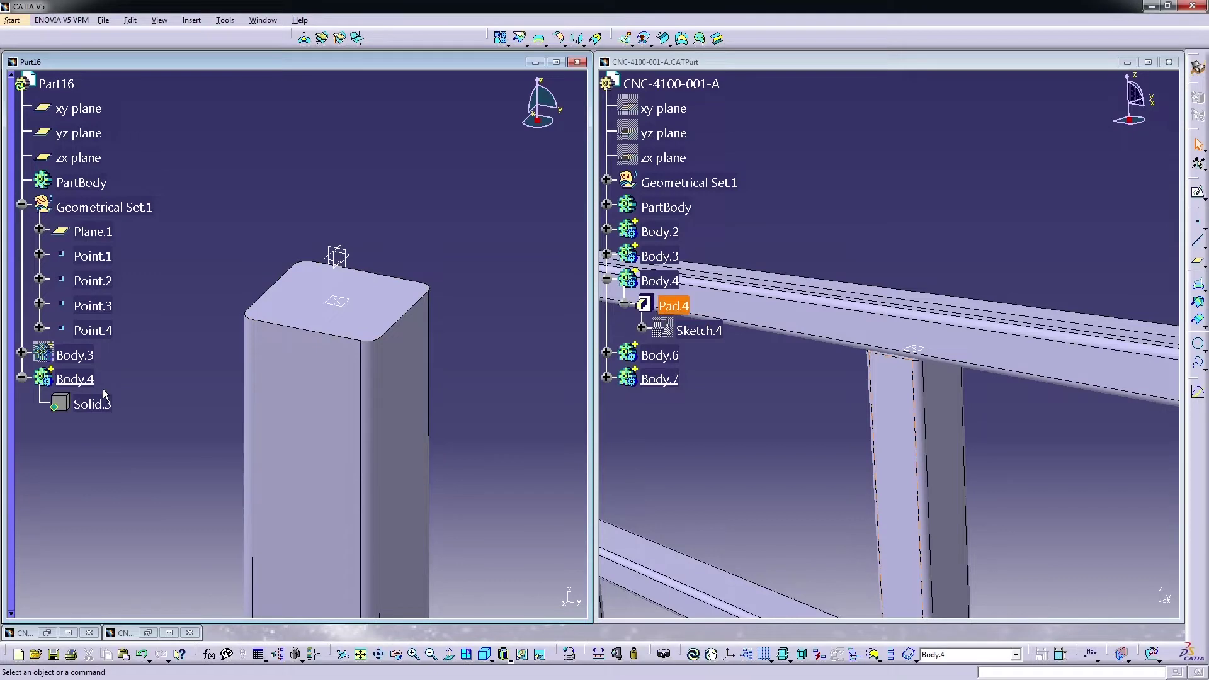
right_click(70, 85)
- Paste the copied body into Part16 via Paste Special as a result with link
left_click(130, 244)
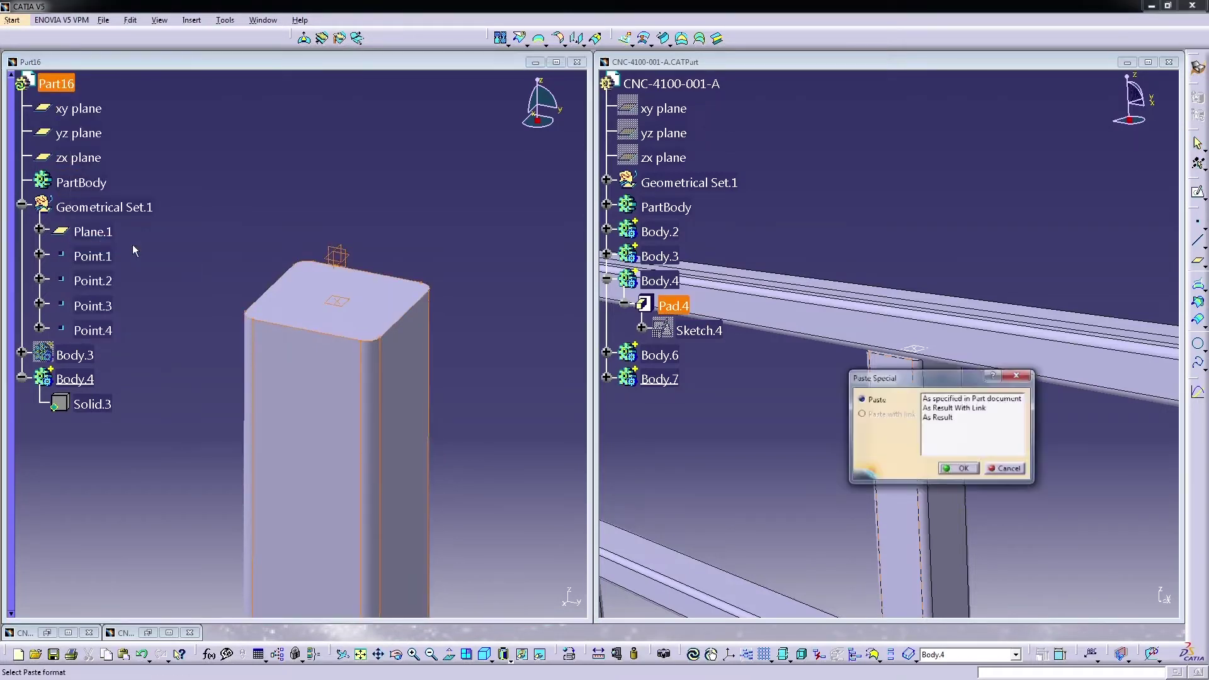
left_click(936, 408)
left_click(955, 468)
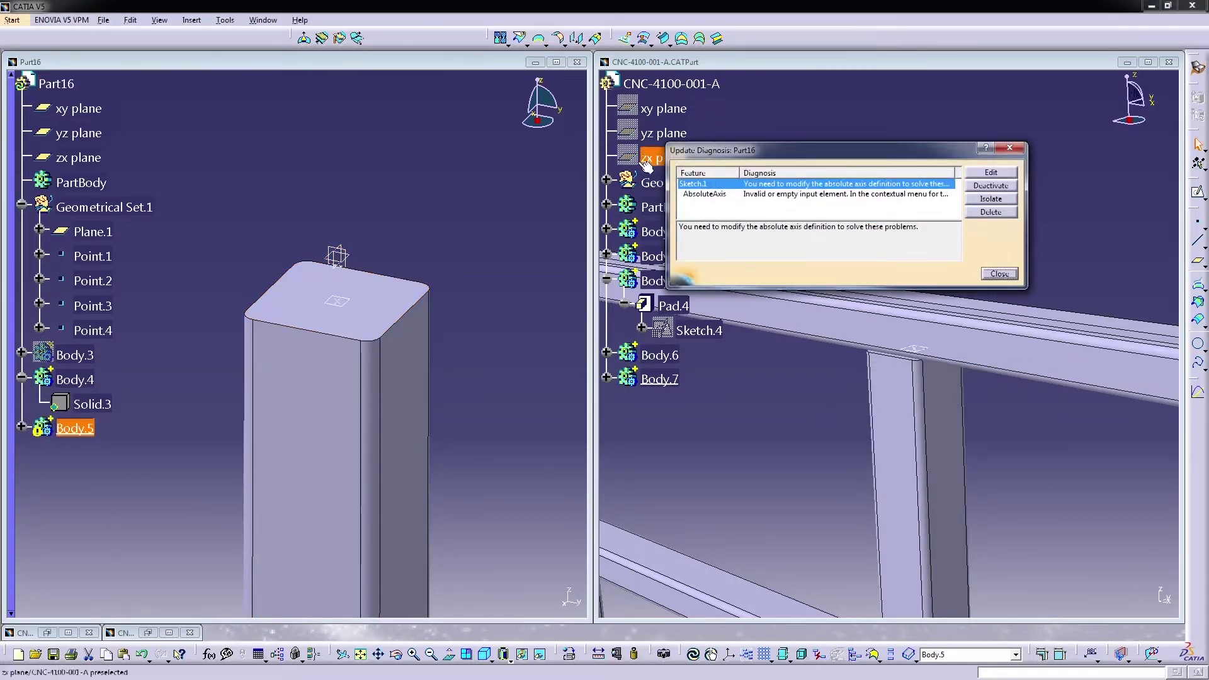
- Move the Update Diagnosis report aside, clear its error entry and close it
left_click_drag(761, 150, 392, 139)
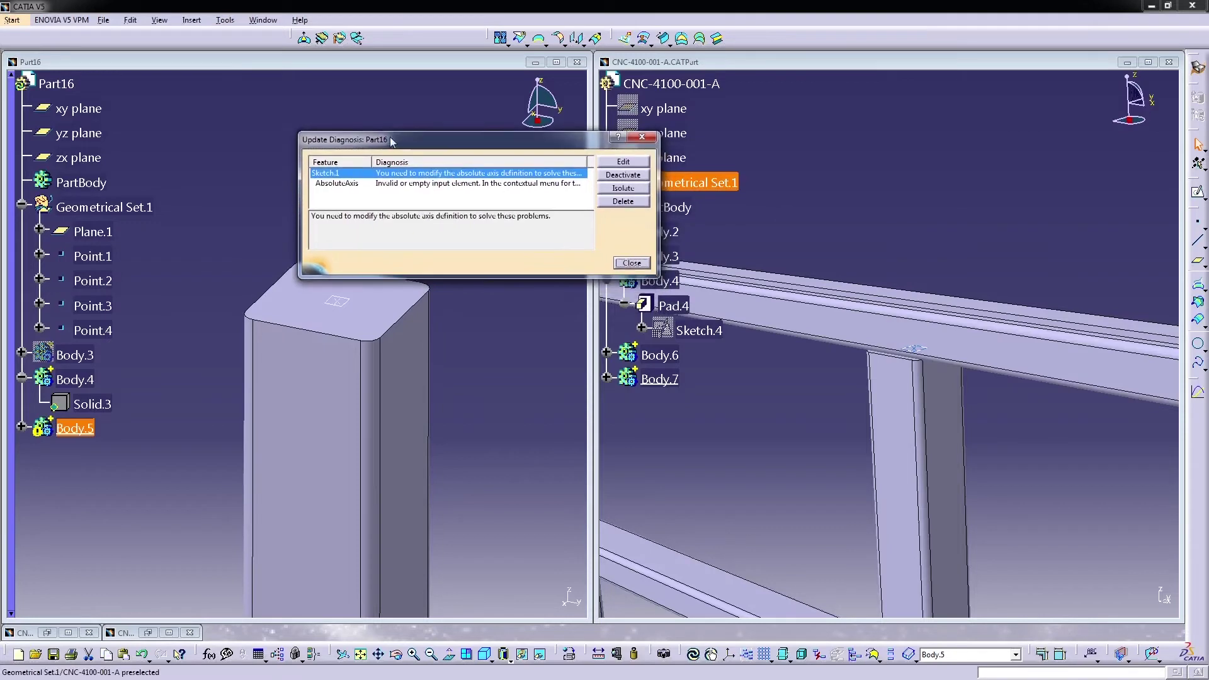
left_click(384, 196)
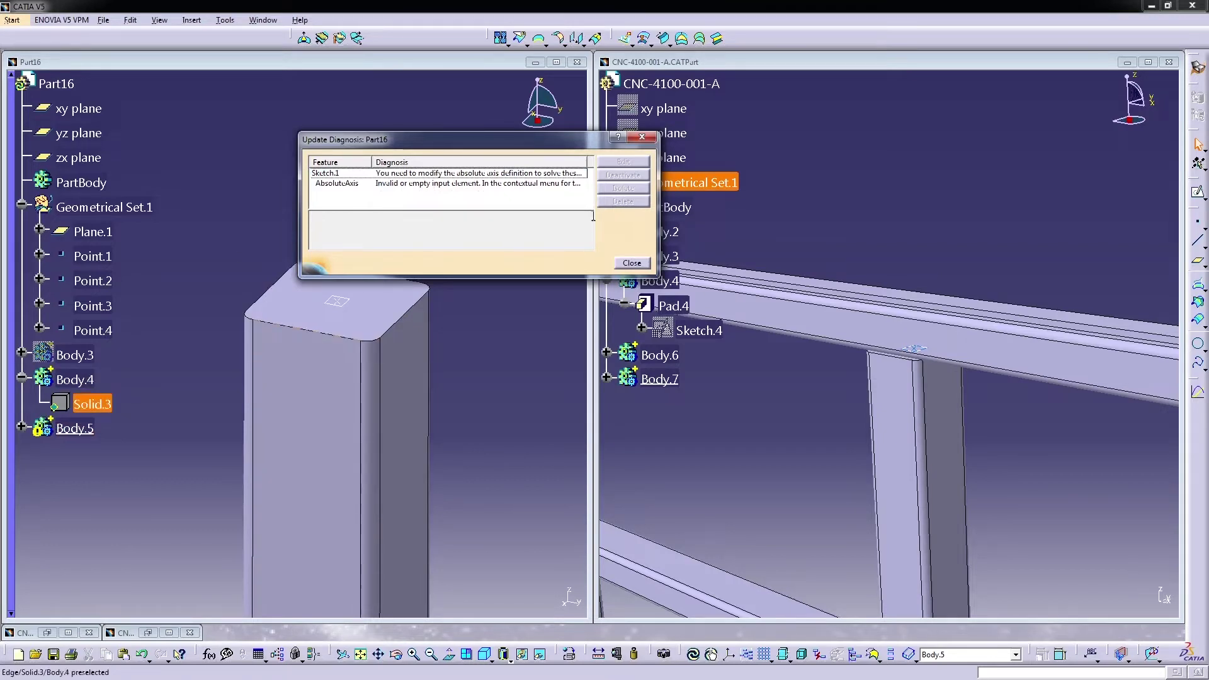
left_click(631, 263)
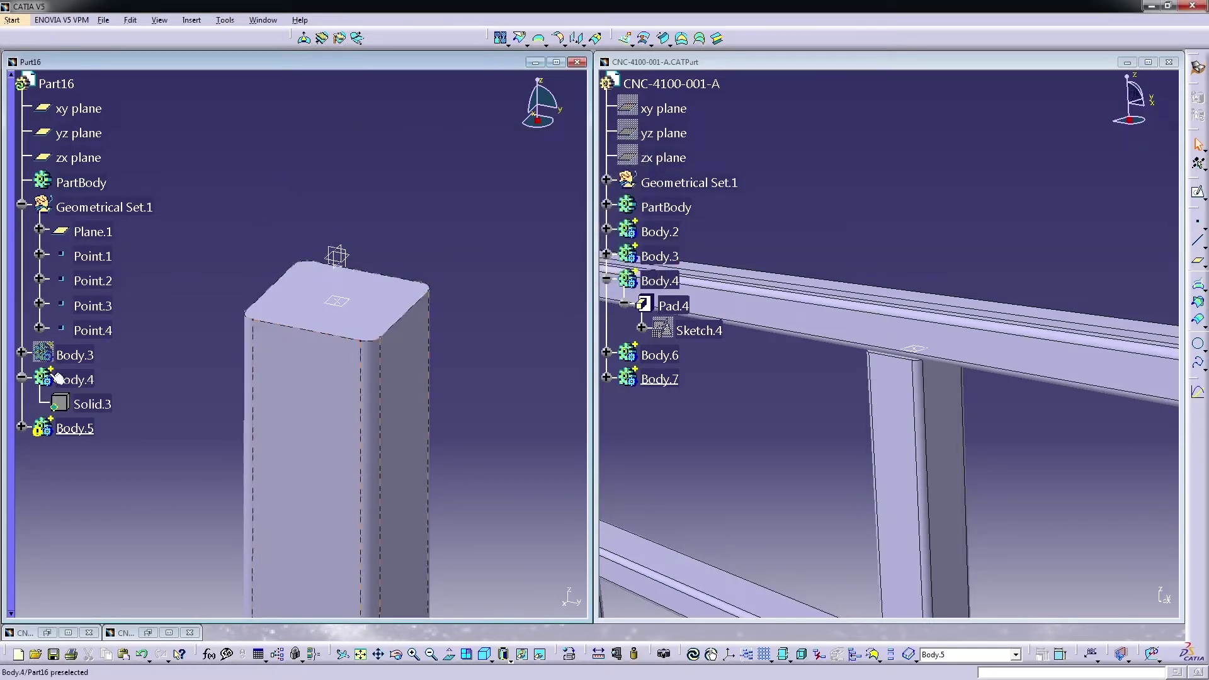
- Collapse Body.4, zoom out to the whole frame, and open Sketch.4's context menu on the middle post
left_click(606, 281)
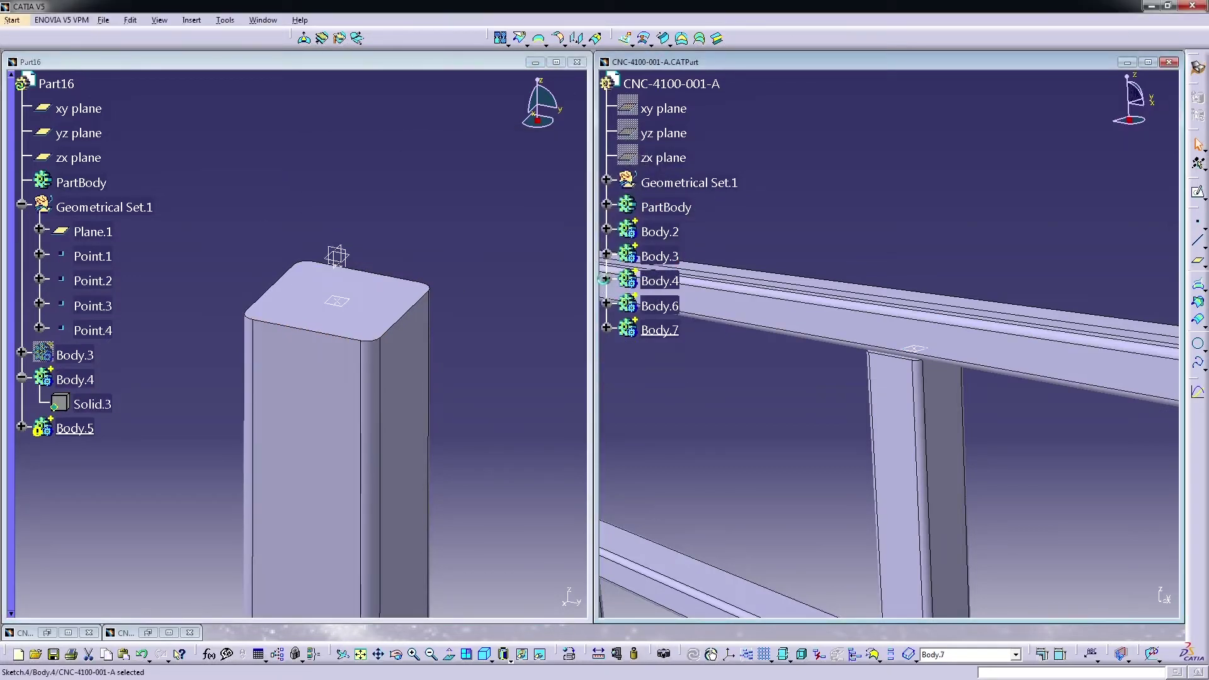
middle_click_drag(772, 250, 831, 345)
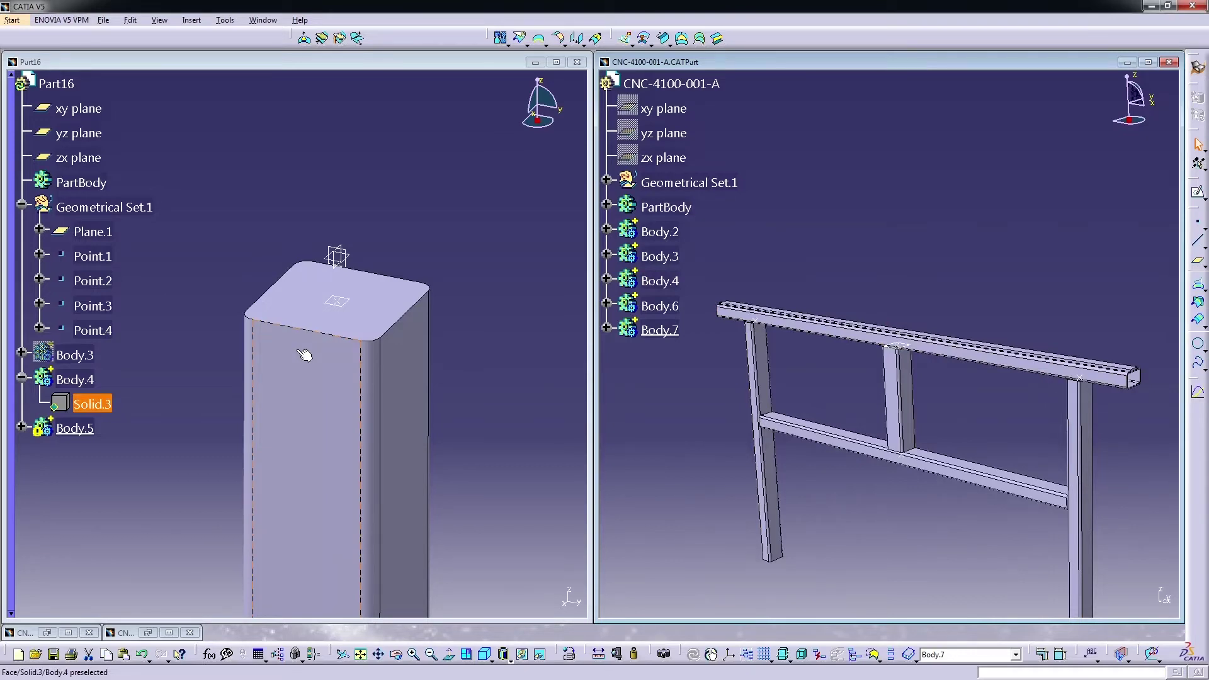
left_click(852, 424)
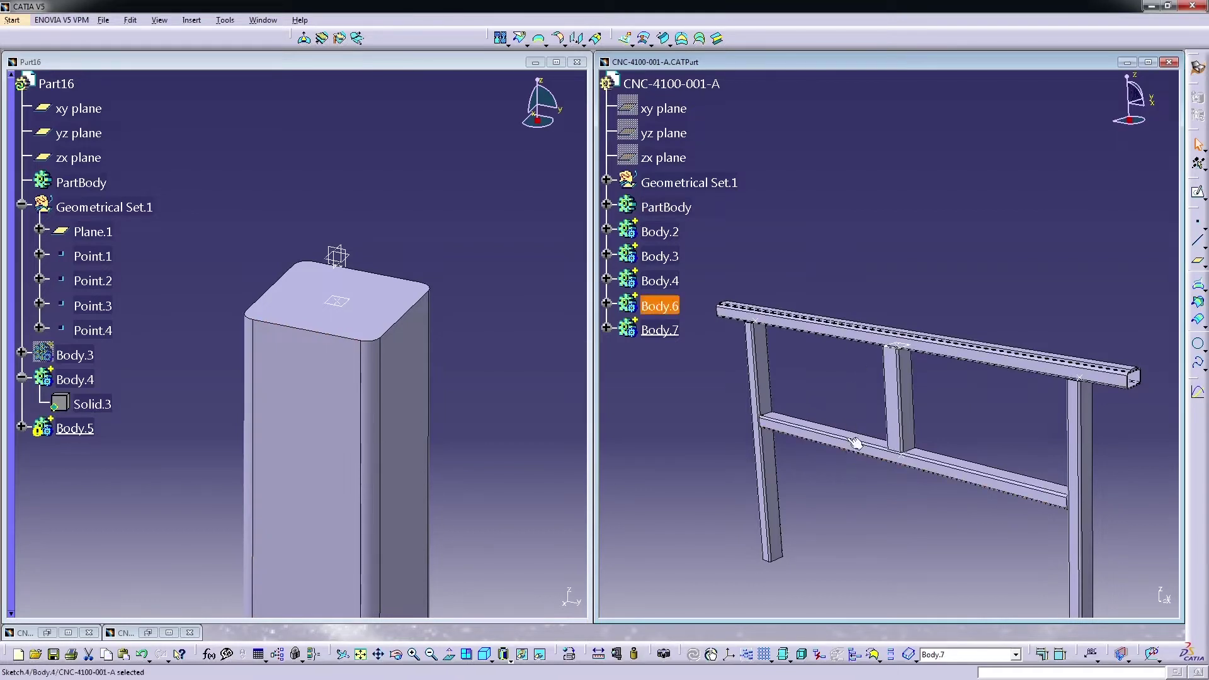
left_click(913, 360)
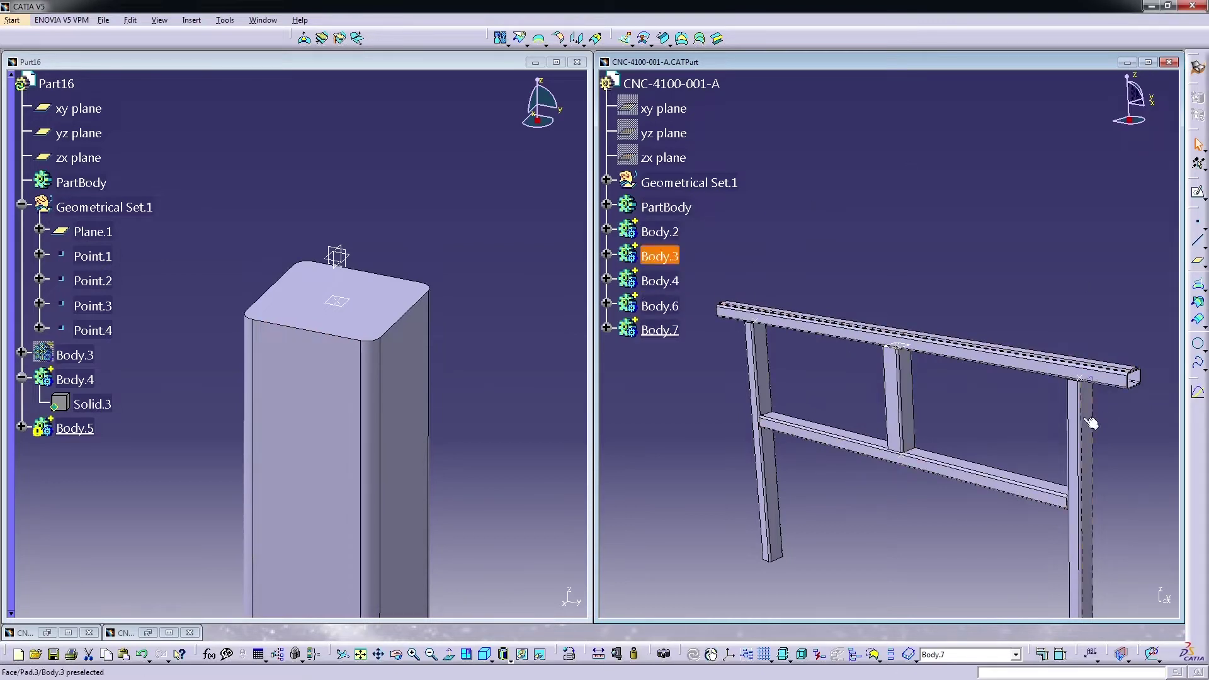
left_click(903, 352)
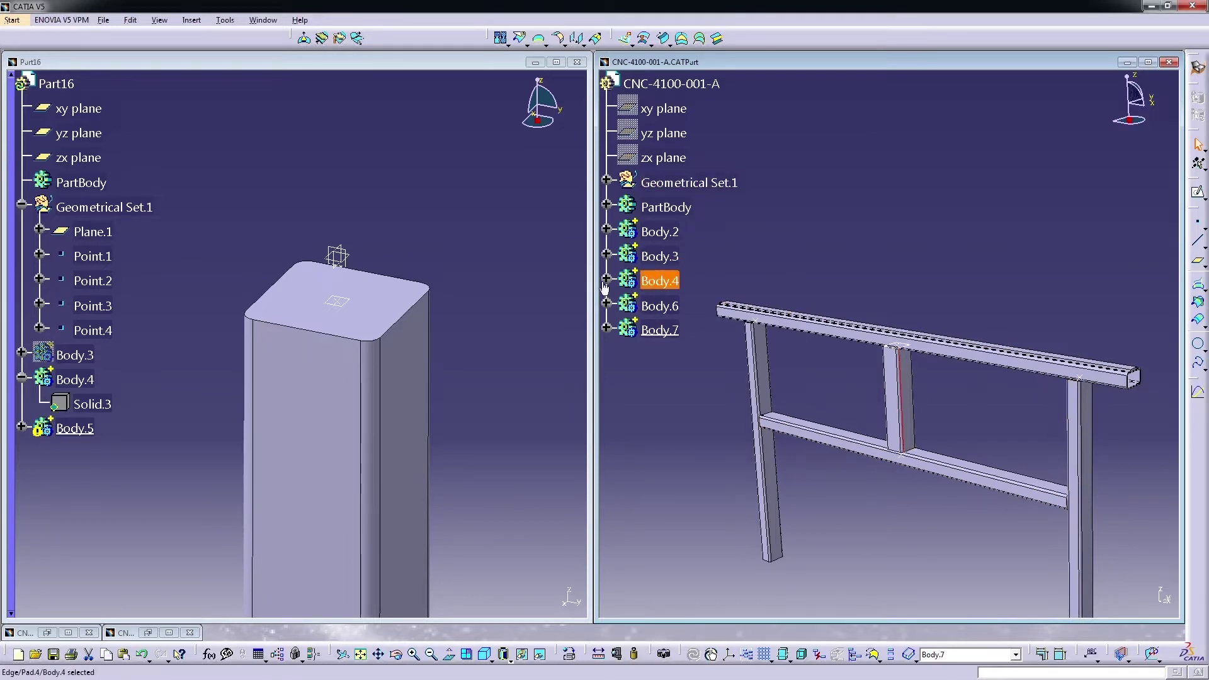
left_click(696, 332)
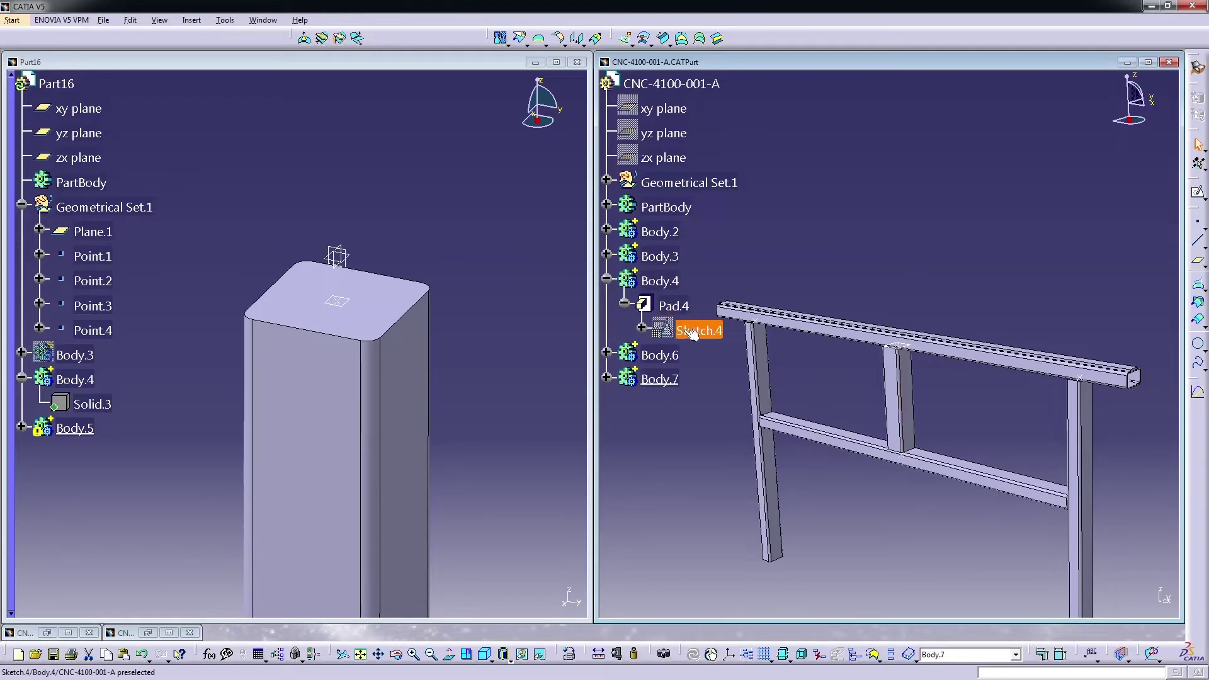
right_click(704, 335)
- Review Sketch.4's support (Plane.1, origin Point.3), keep it unchanged, then select Plane.1 in Part16
mouse_move(771, 579)
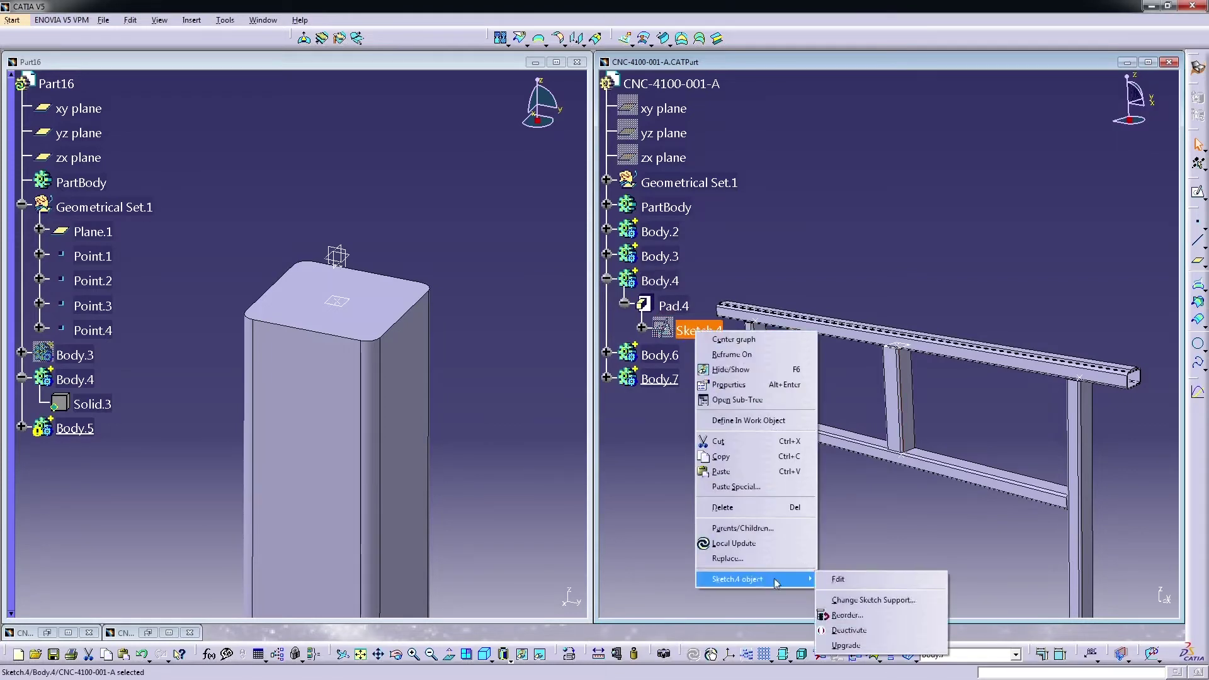
left_click(873, 600)
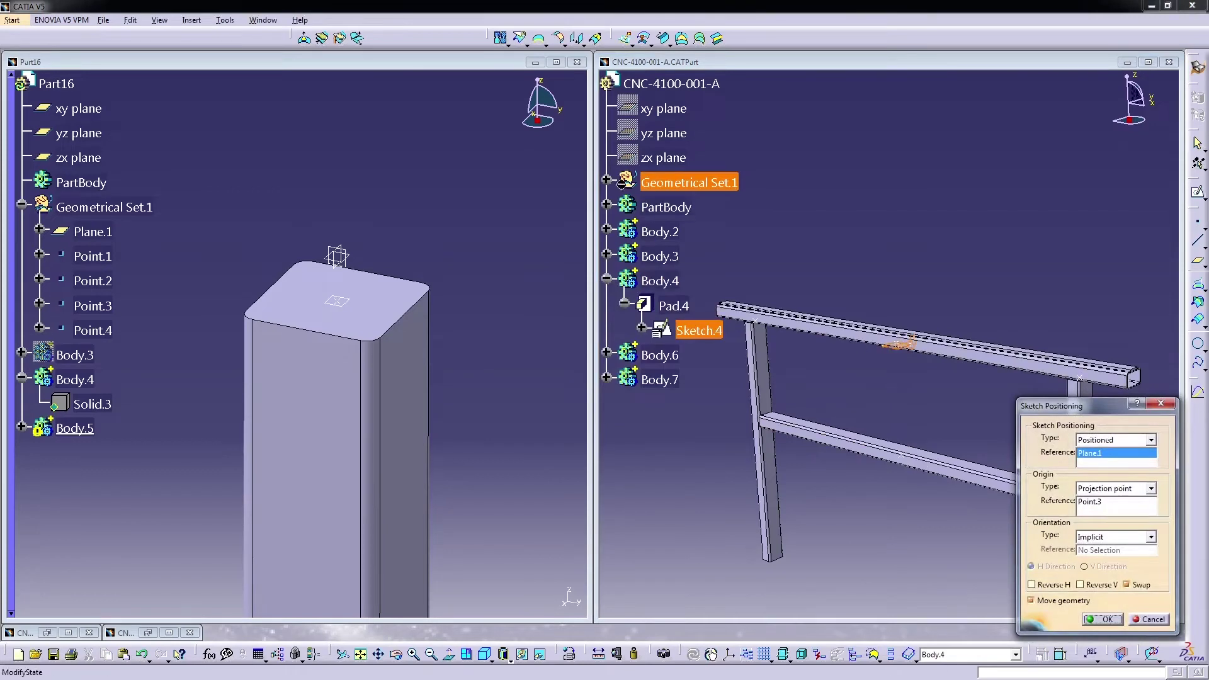
left_click(607, 181)
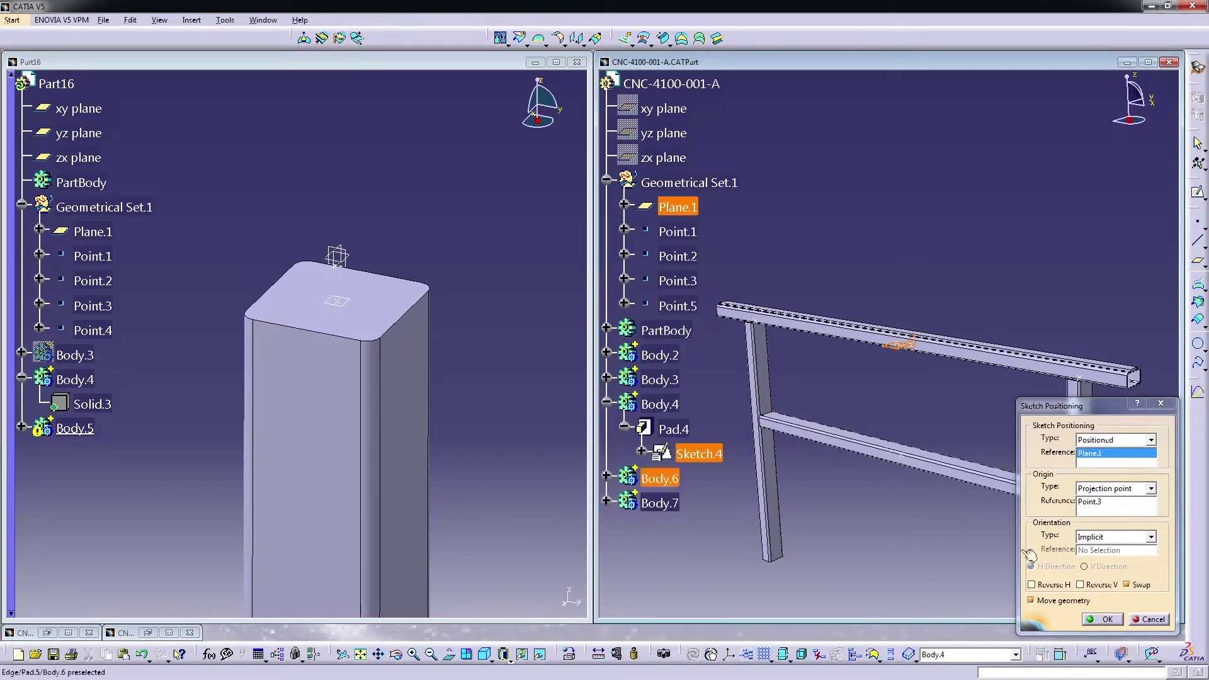
left_click(1150, 620)
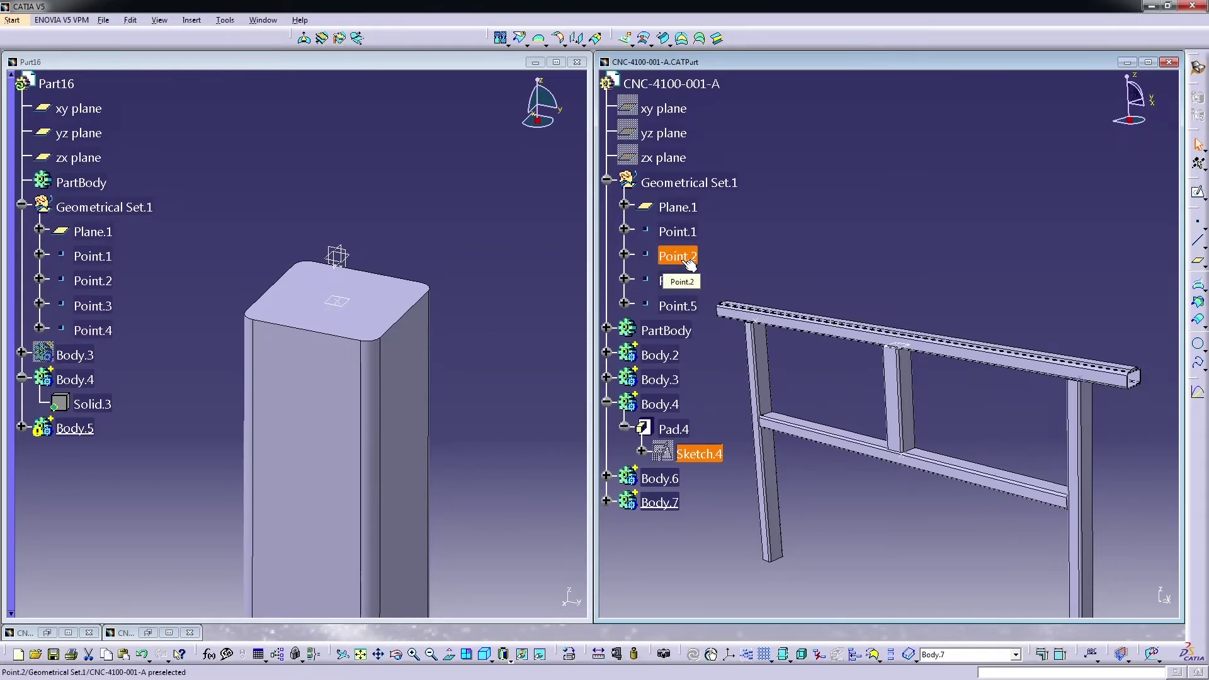
left_click(103, 234)
left_click(239, 275)
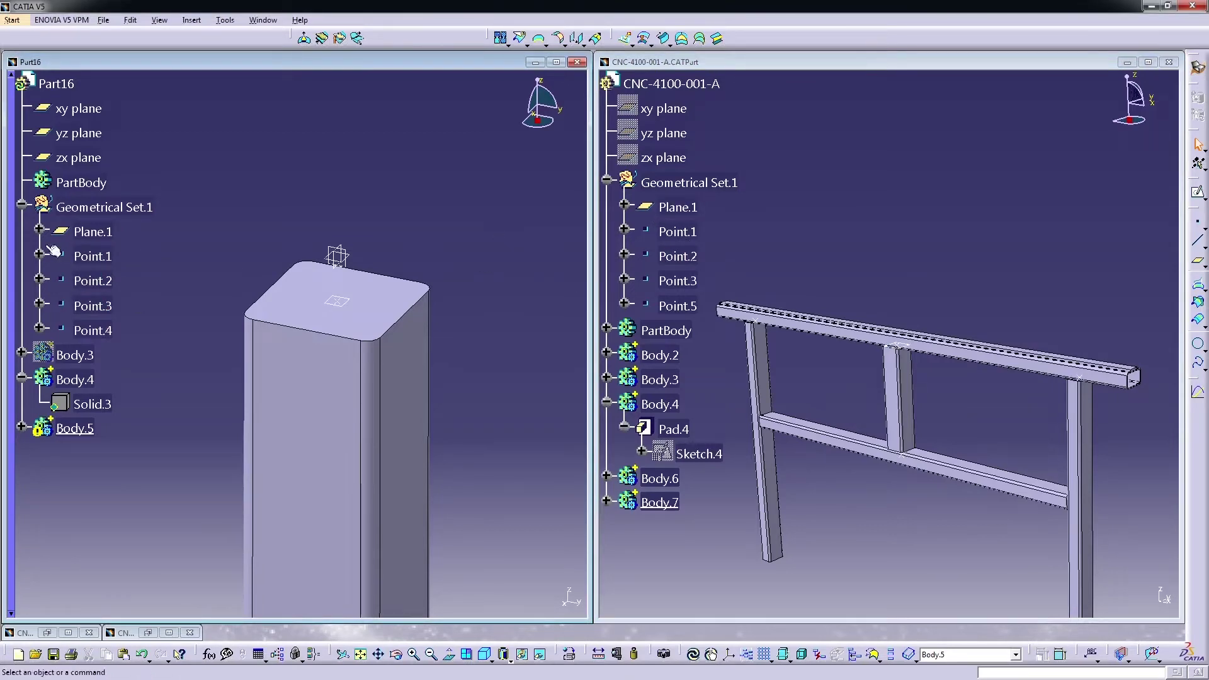
- Change Plane.1's offset from the xy plane to 200 mm and dismiss the update errors
double_click(94, 232)
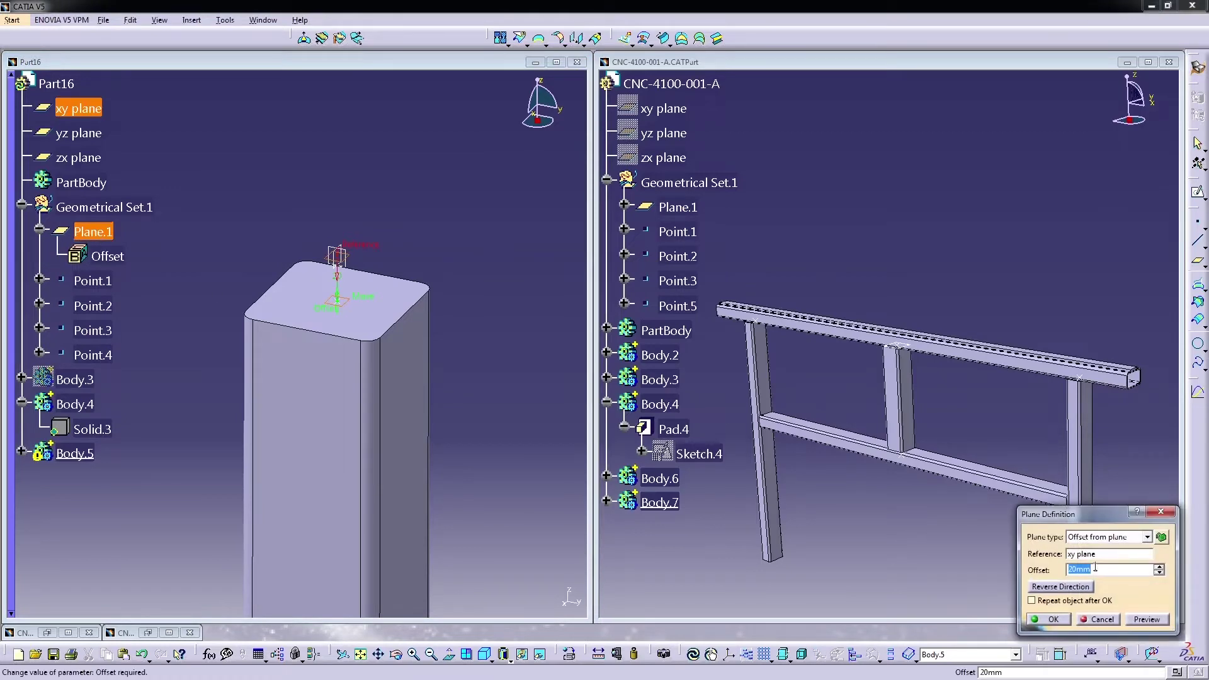
left_click(1074, 570)
type("0")
left_click(1056, 620)
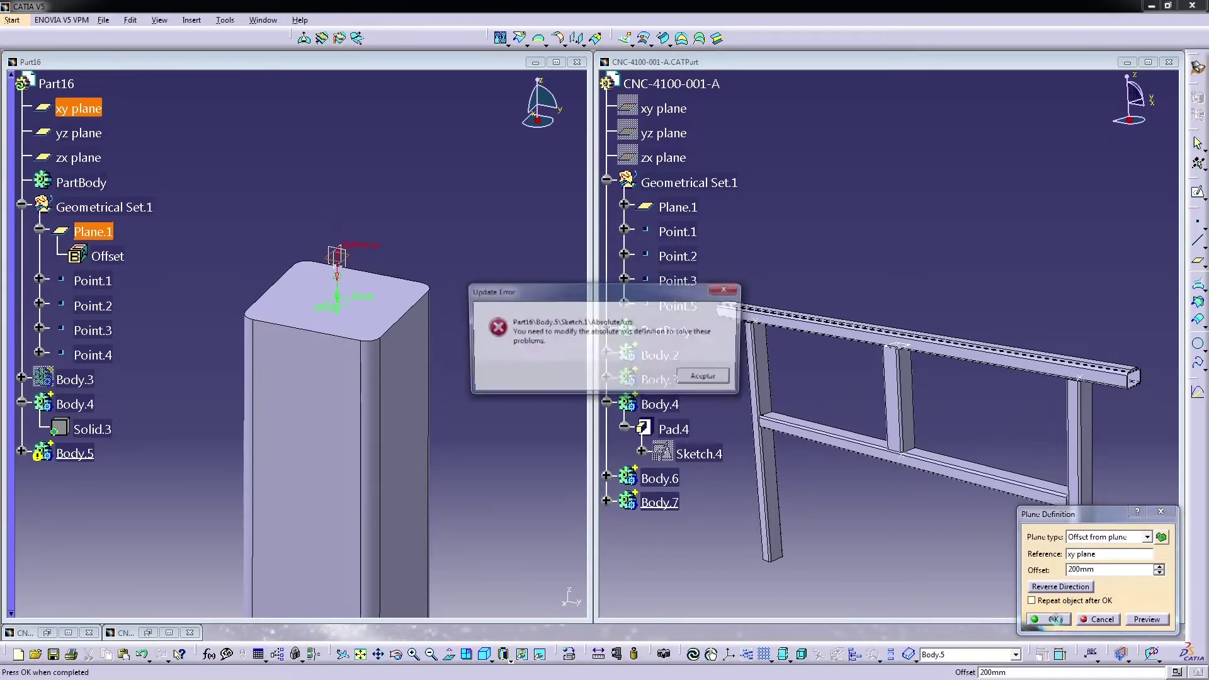
left_click(706, 376)
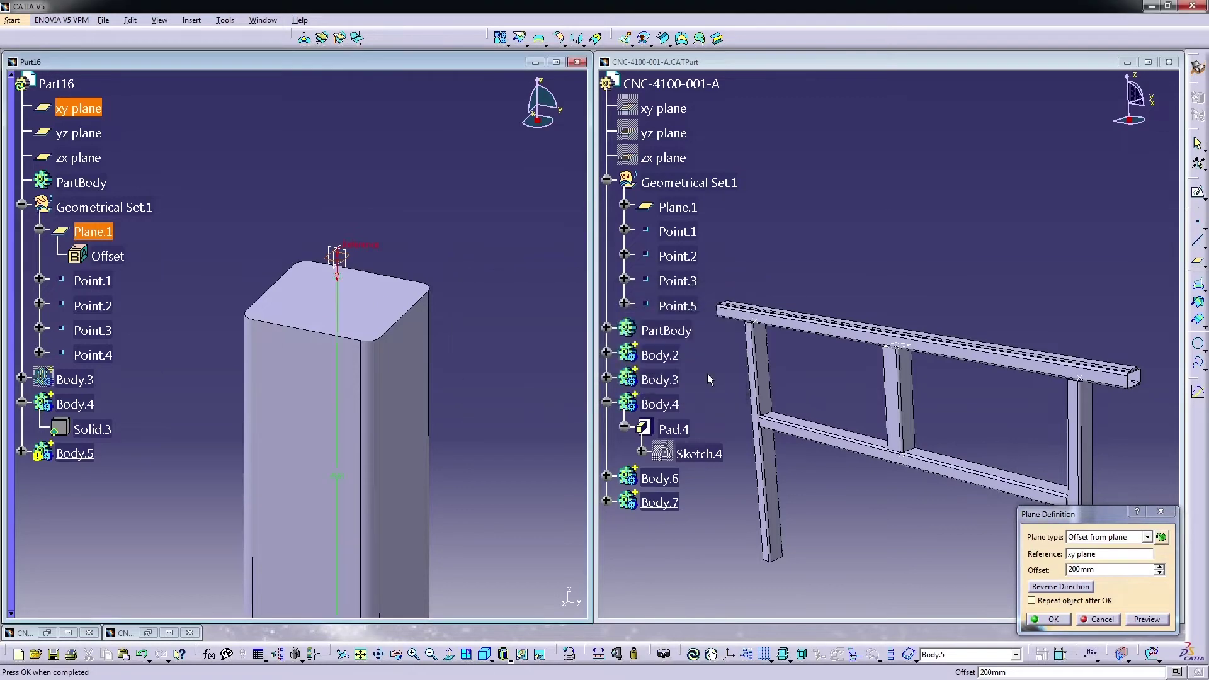
left_click(1064, 619)
- Re-support Sketch.1 of Body.5 in Part16 on Plane.1 with Point.3 as its origin
left_click(707, 377)
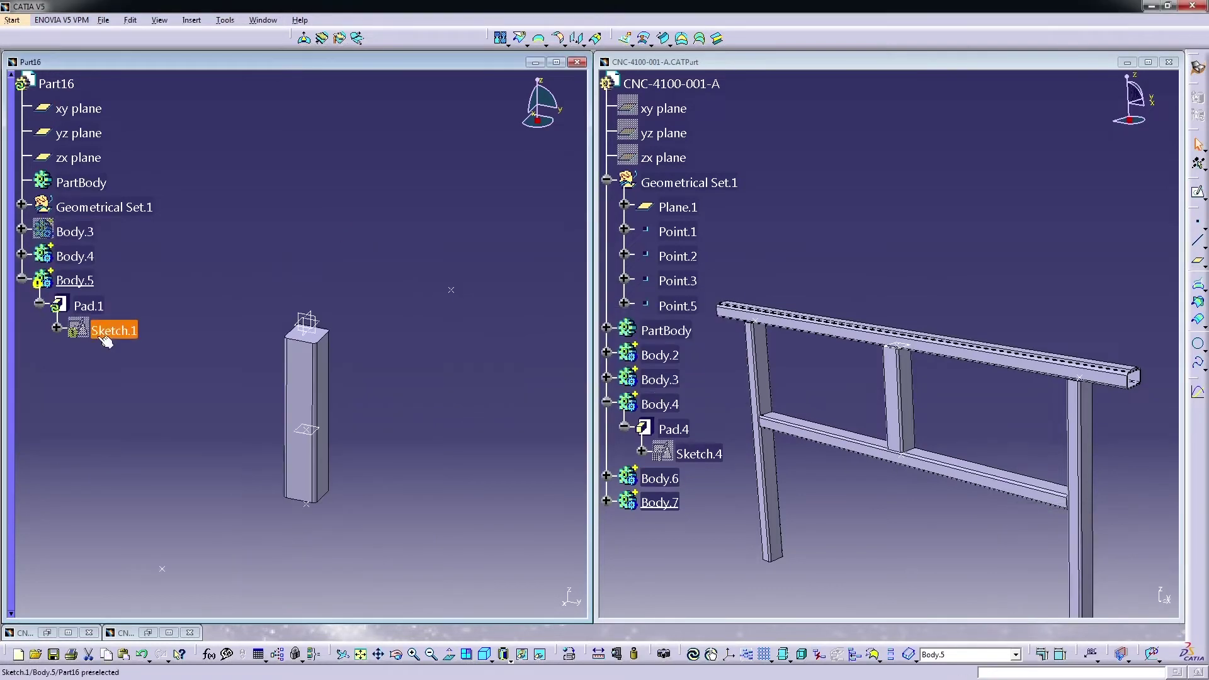
right_click(103, 330)
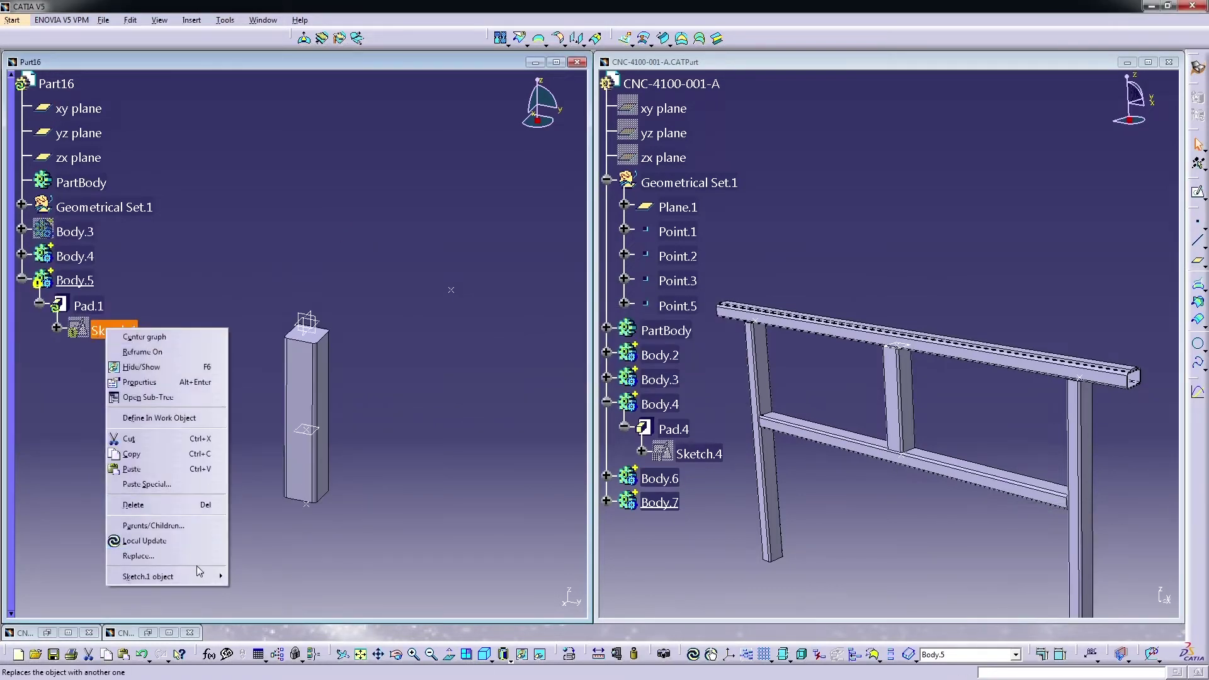
mouse_move(201, 578)
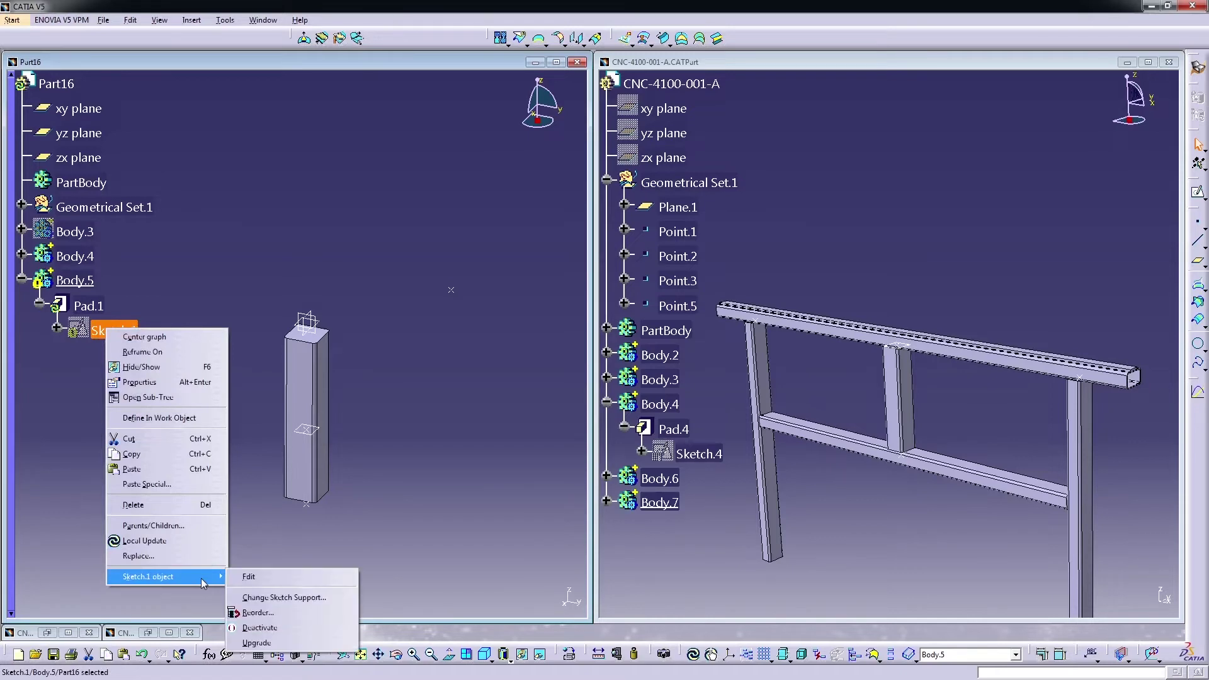
left_click(304, 597)
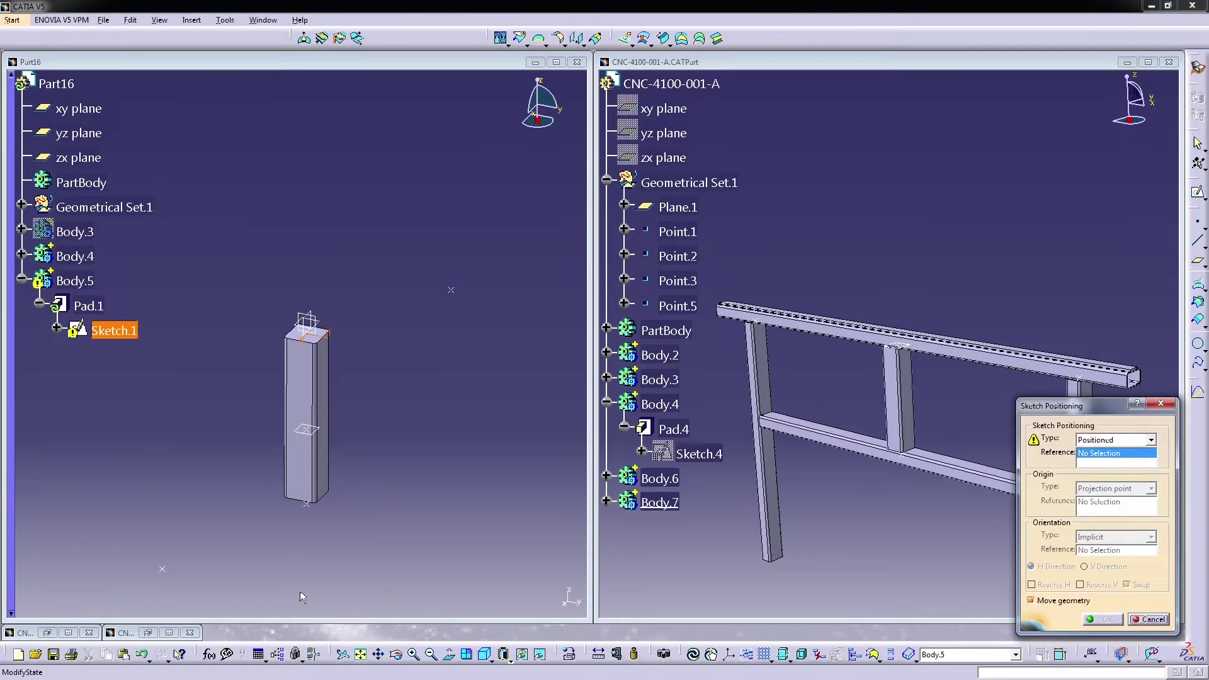
left_click(306, 439)
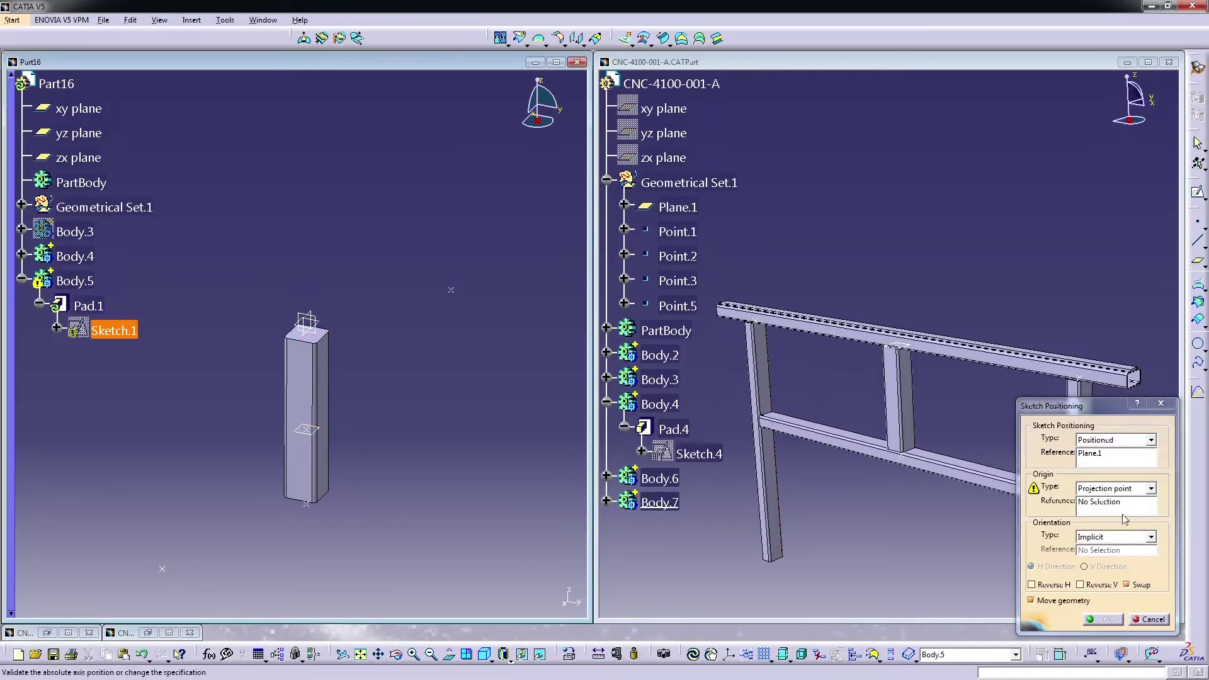
left_click(1115, 502)
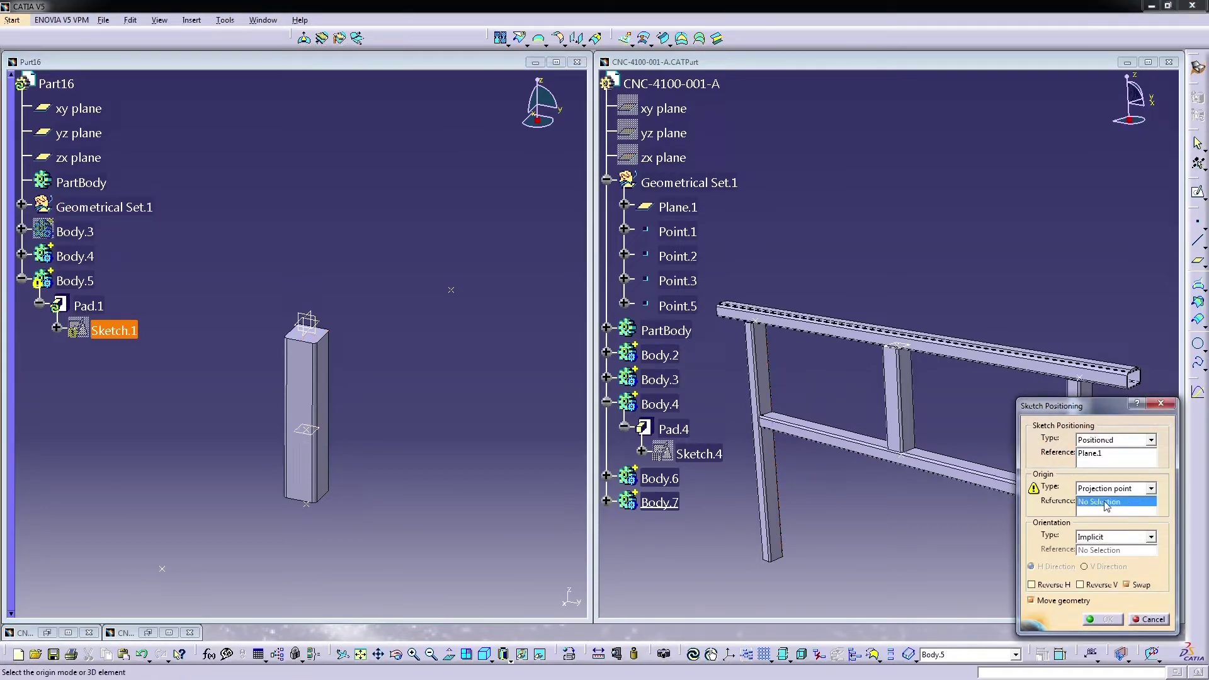
left_click(313, 436)
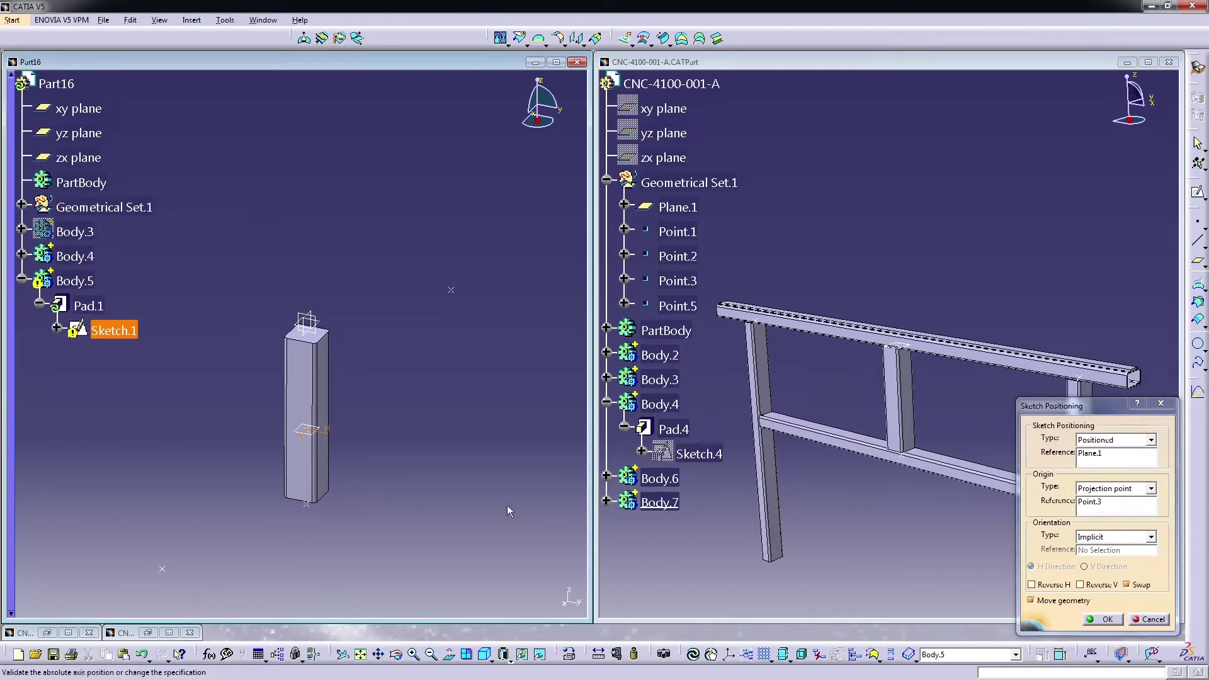
middle_click_drag(383, 487, 362, 485, "ctrl")
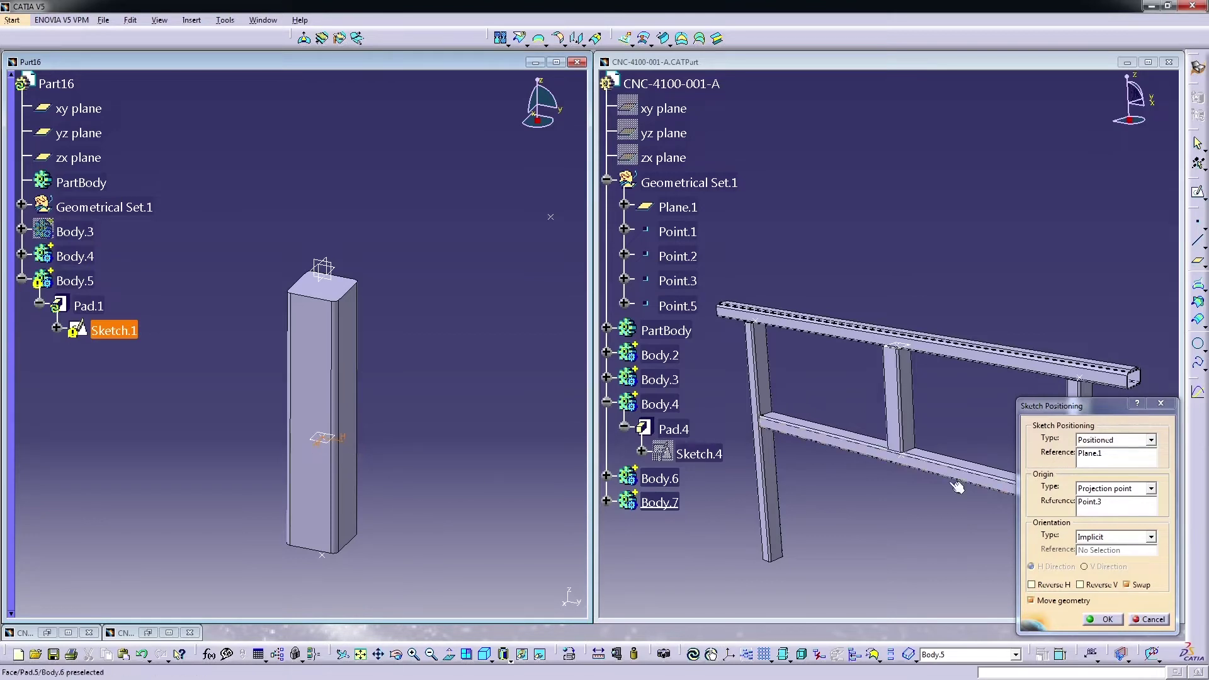
left_click(1106, 620)
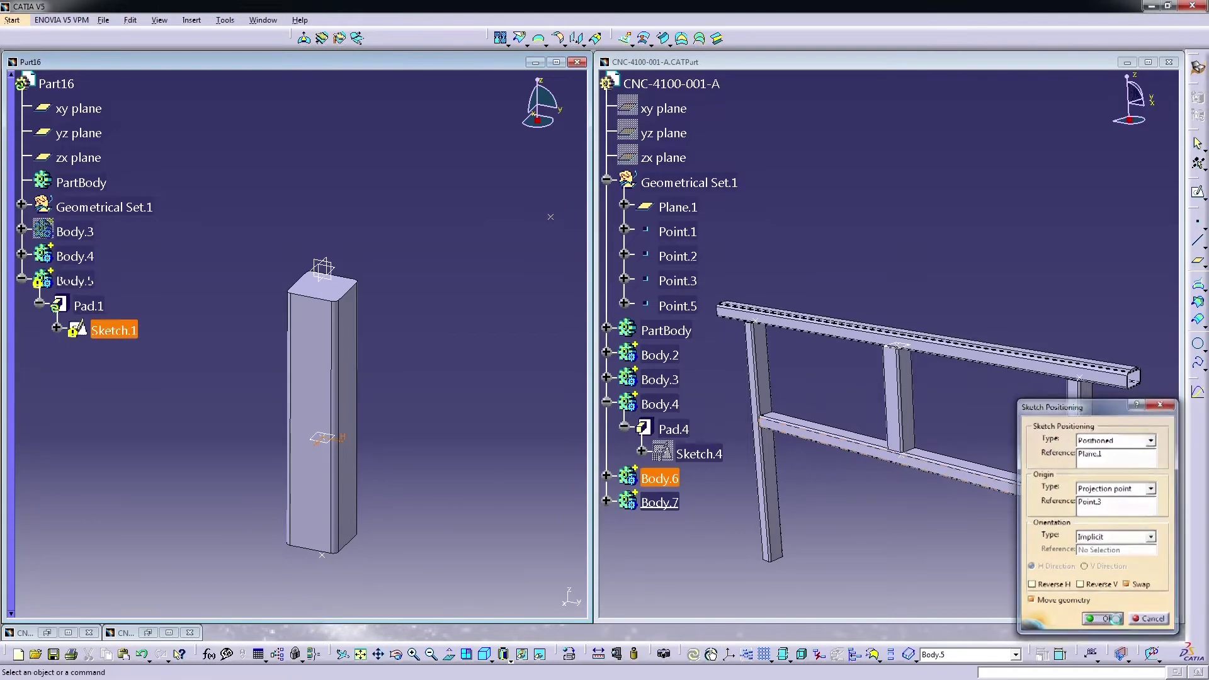
middle_click_drag(377, 465, 396, 338)
- Hide Body.4 with Hide/Show
right_click(92, 267)
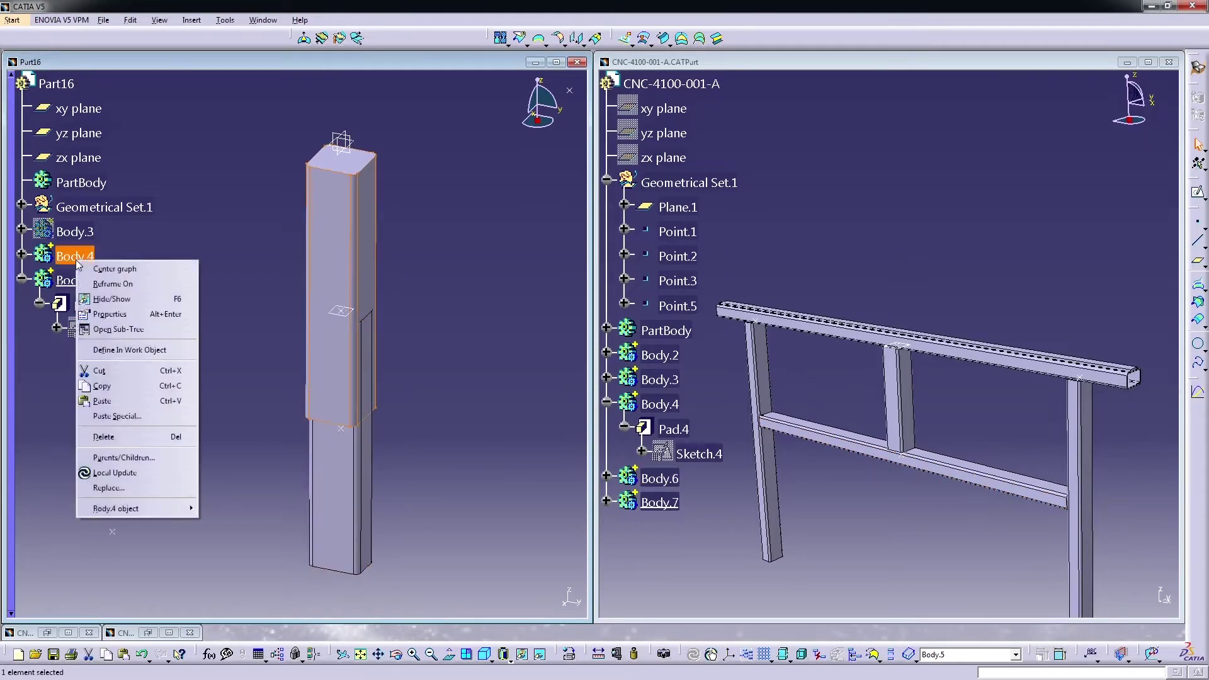
left_click(129, 299)
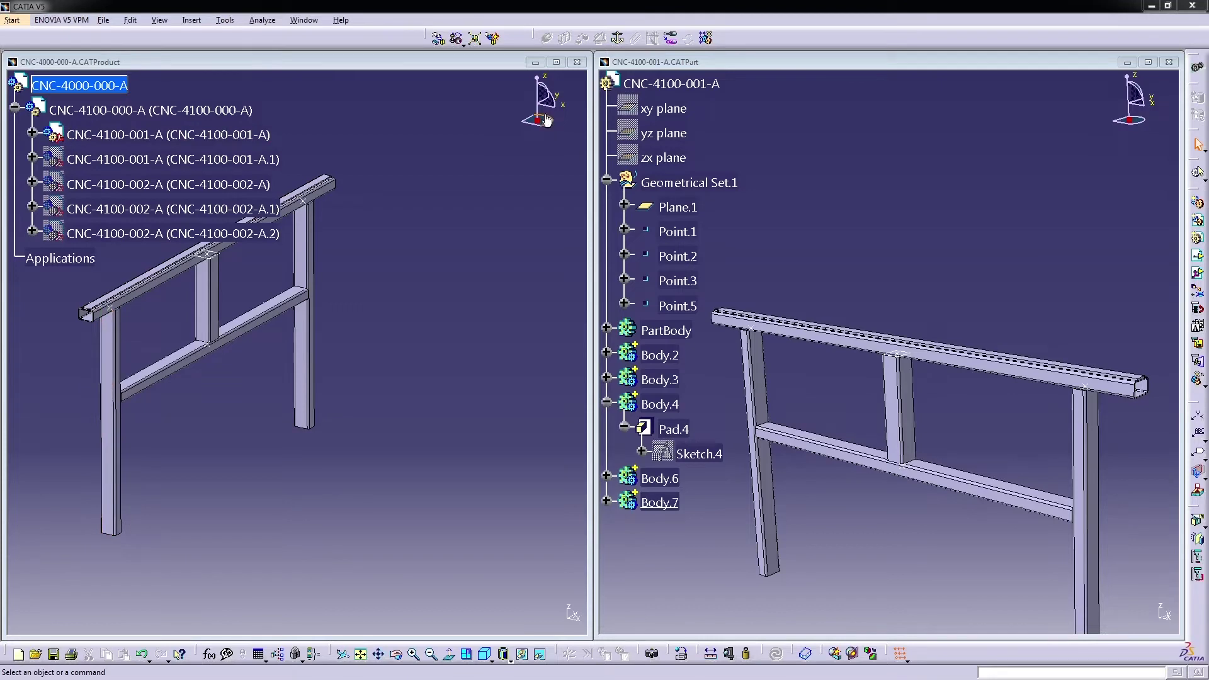
- Maximize the assembly window and unhide frame instance CNC-4100-001-A.1
left_click(556, 62)
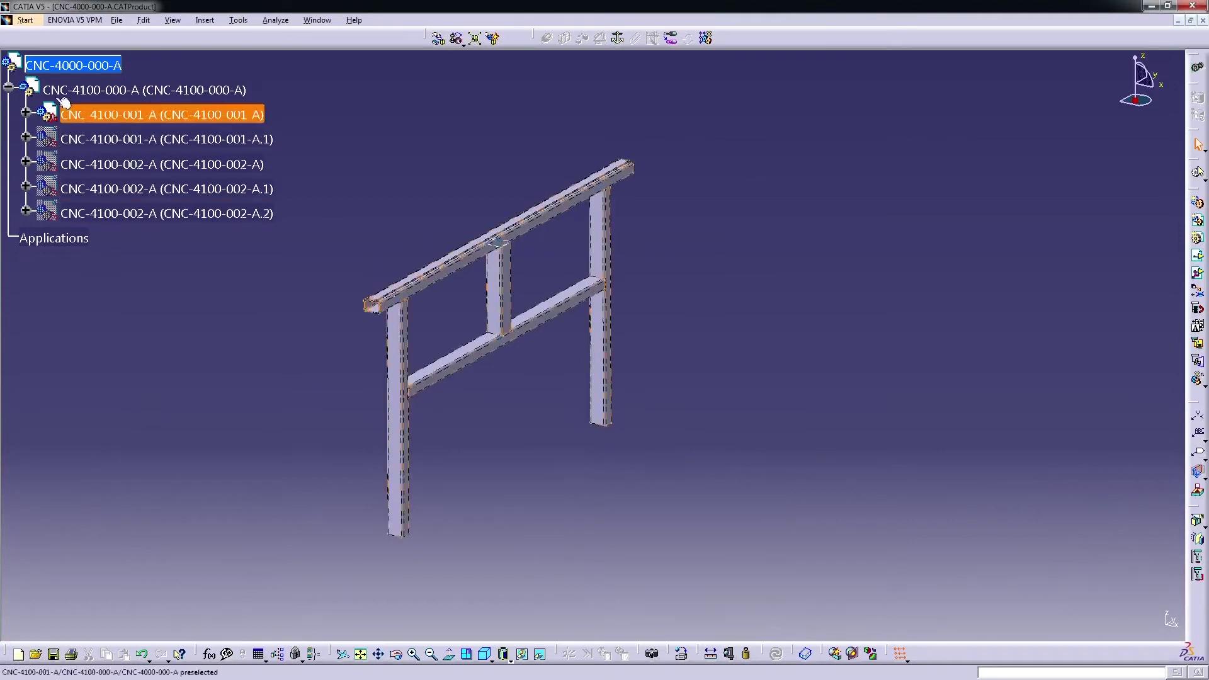
left_click(26, 114)
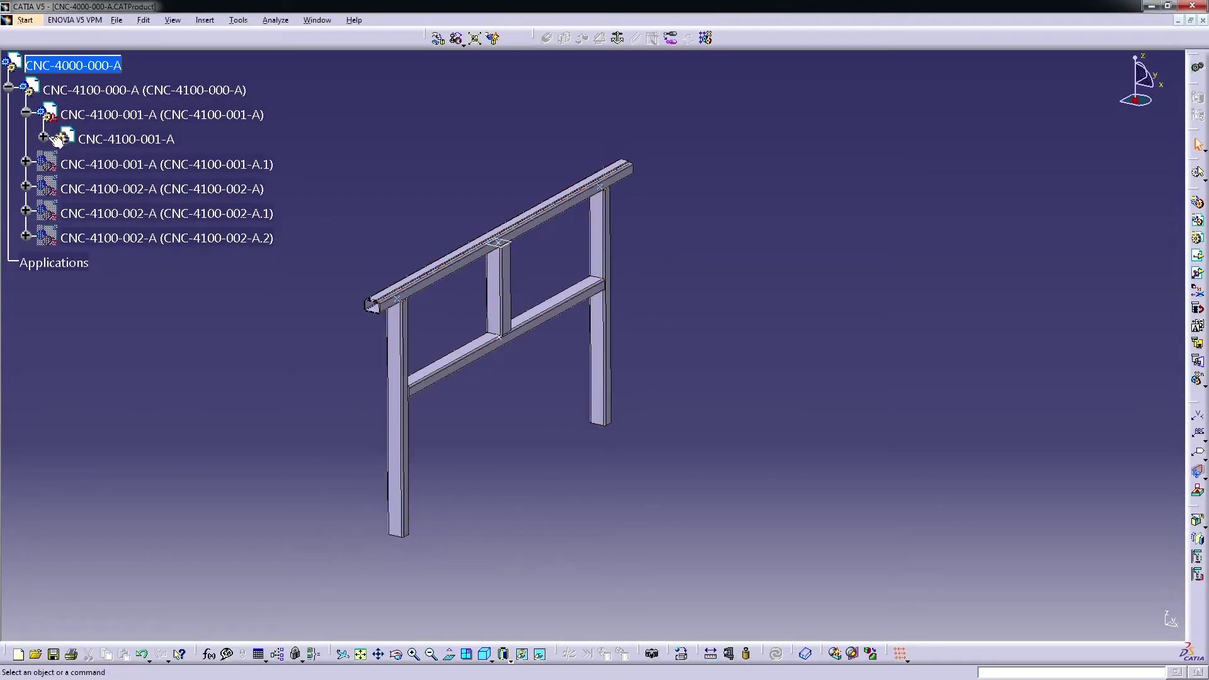
left_click(43, 138)
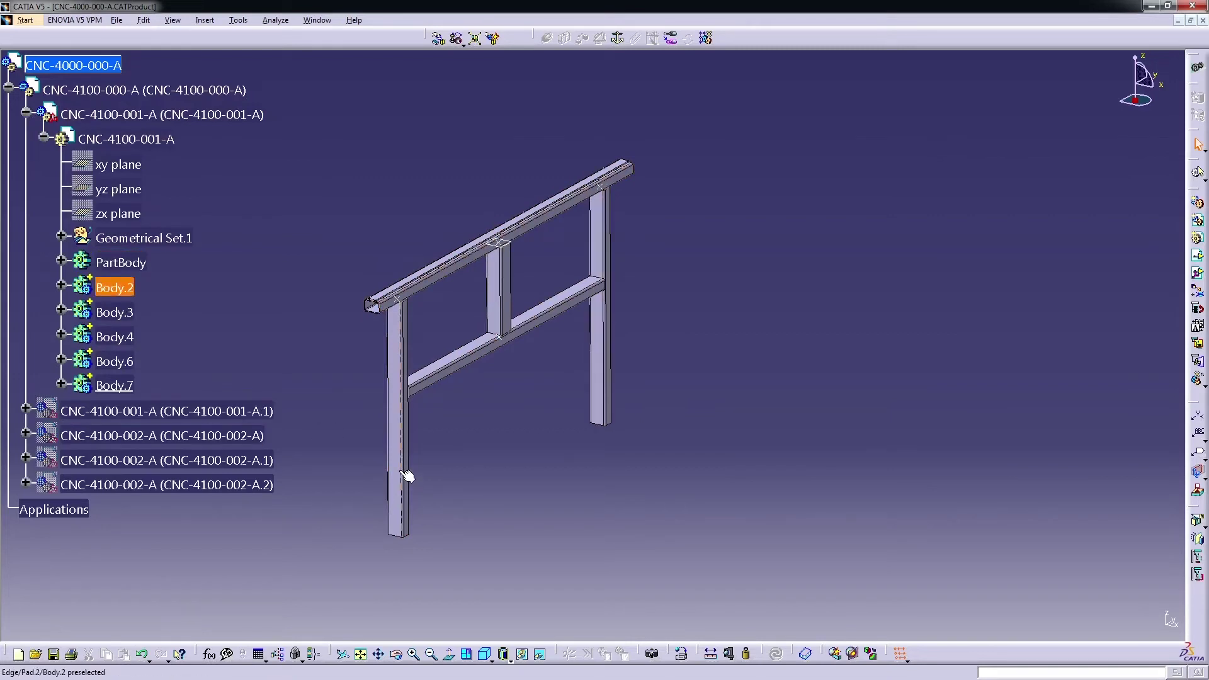
left_click(26, 114)
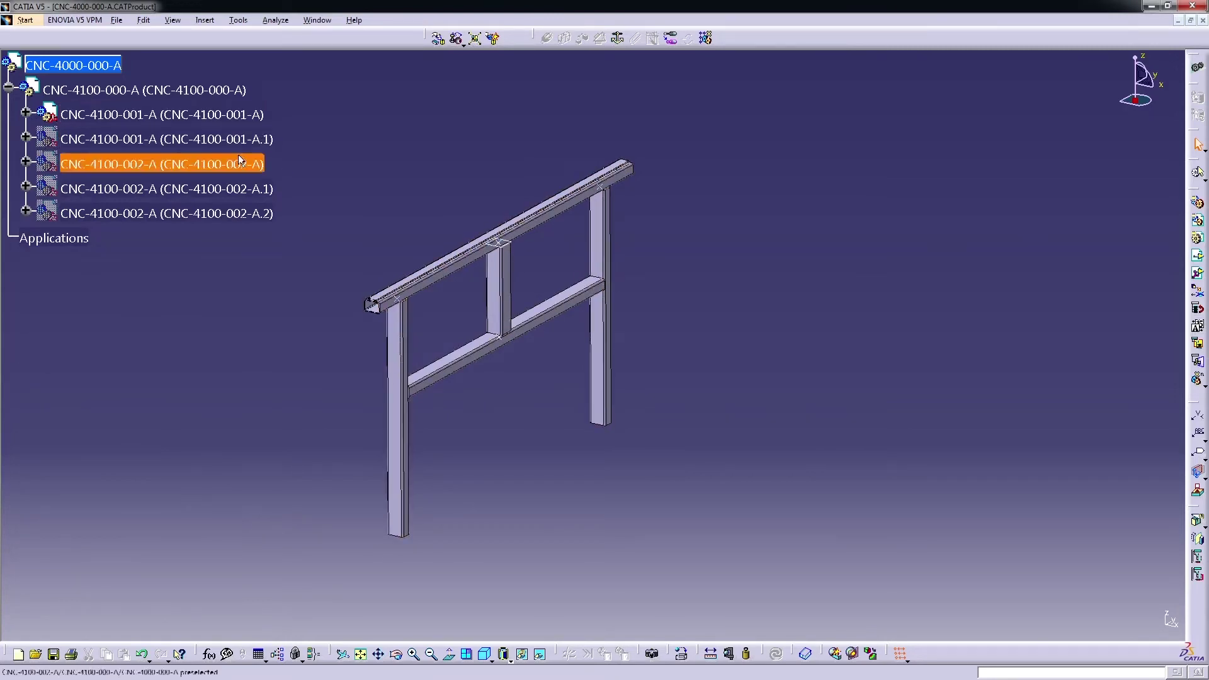
left_click(154, 144)
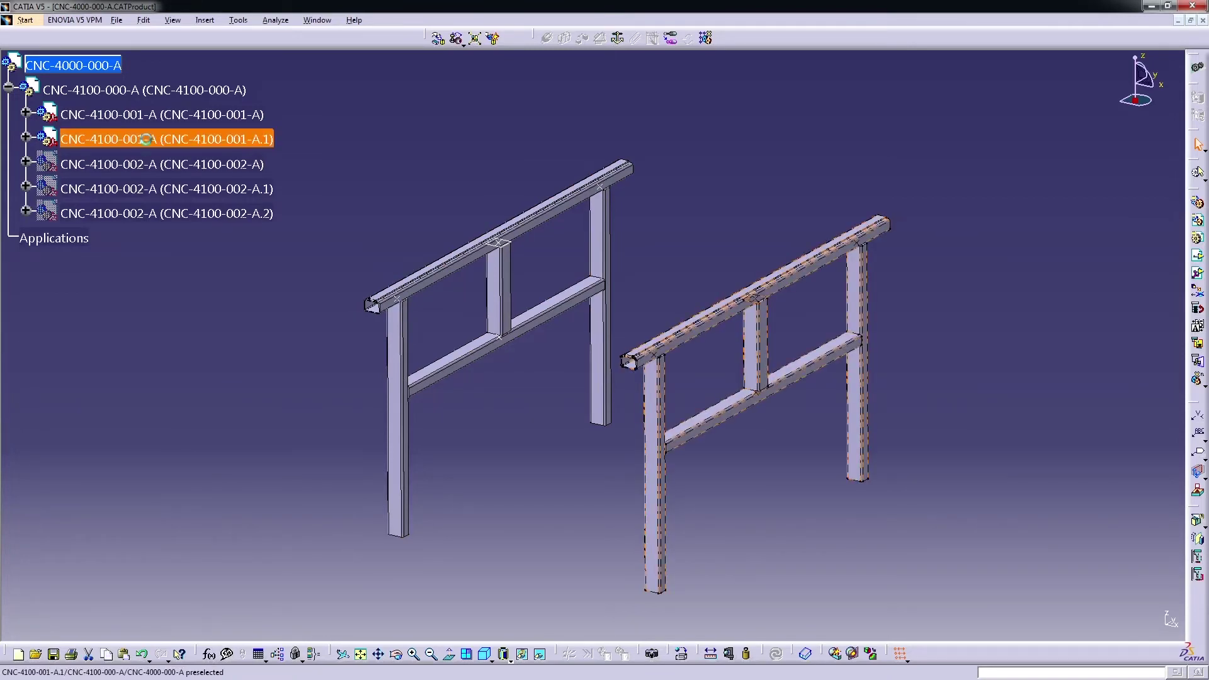
left_click(726, 471)
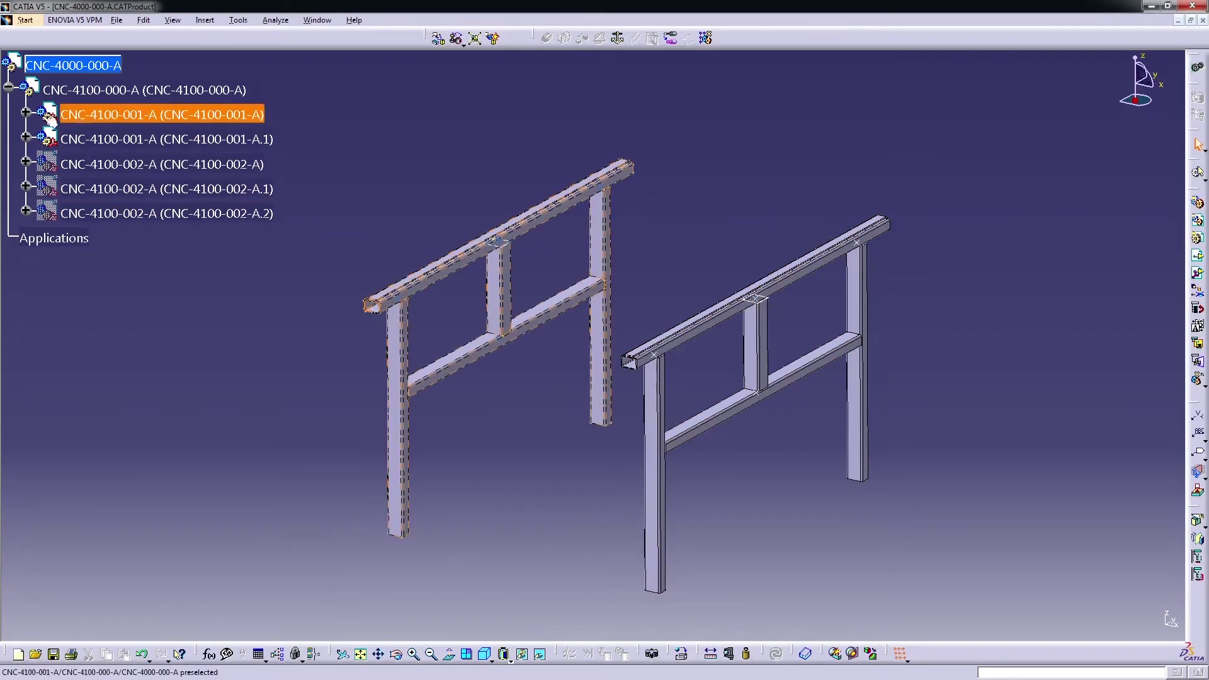
left_click(27, 114)
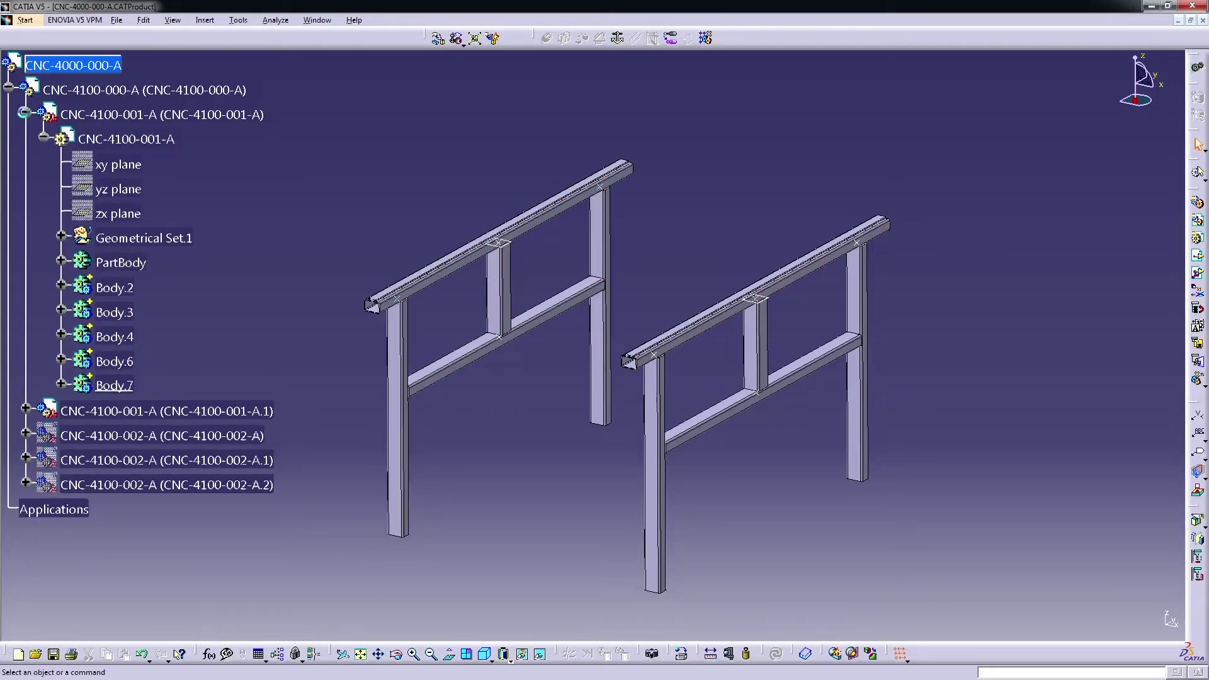
- Copy the frame part CNC-4100-001-A from the specification tree
left_click(26, 114)
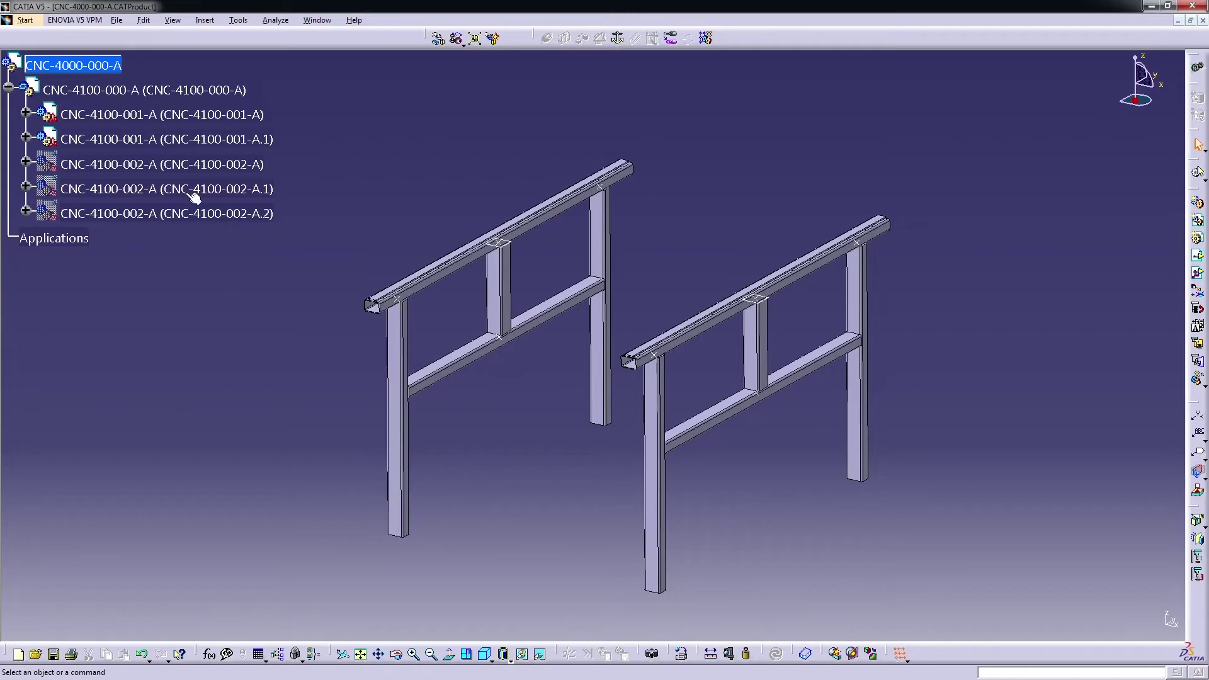
right_click(192, 124)
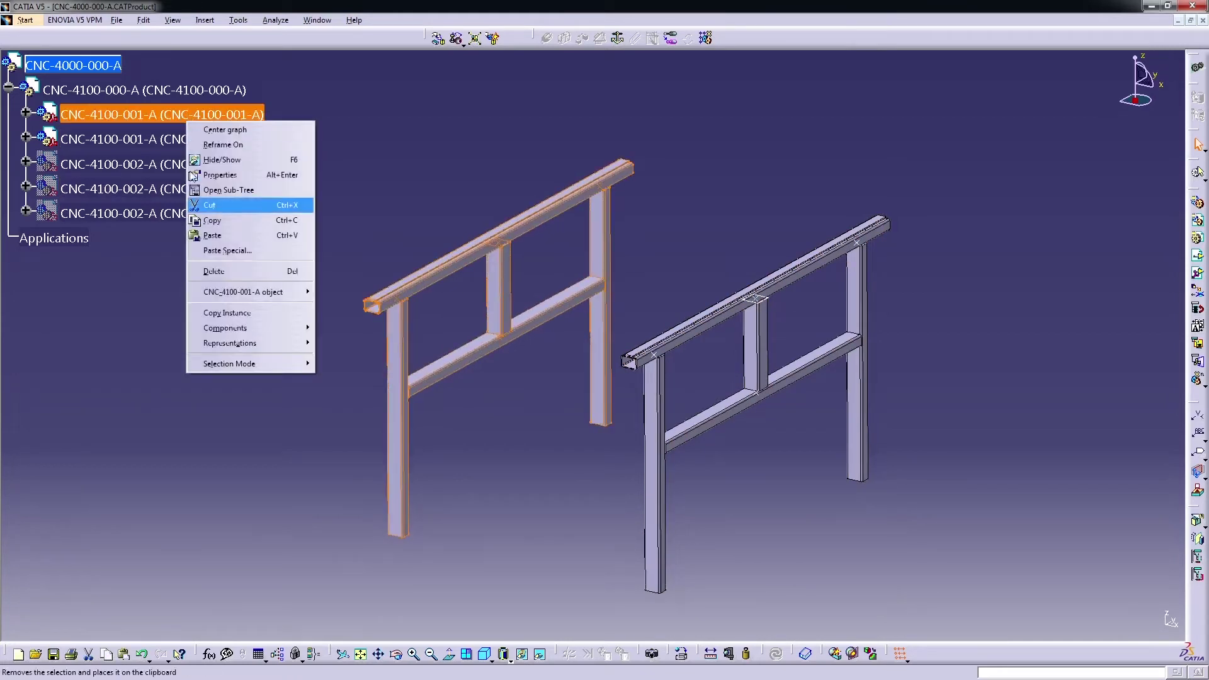
left_click(231, 221)
right_click(117, 91)
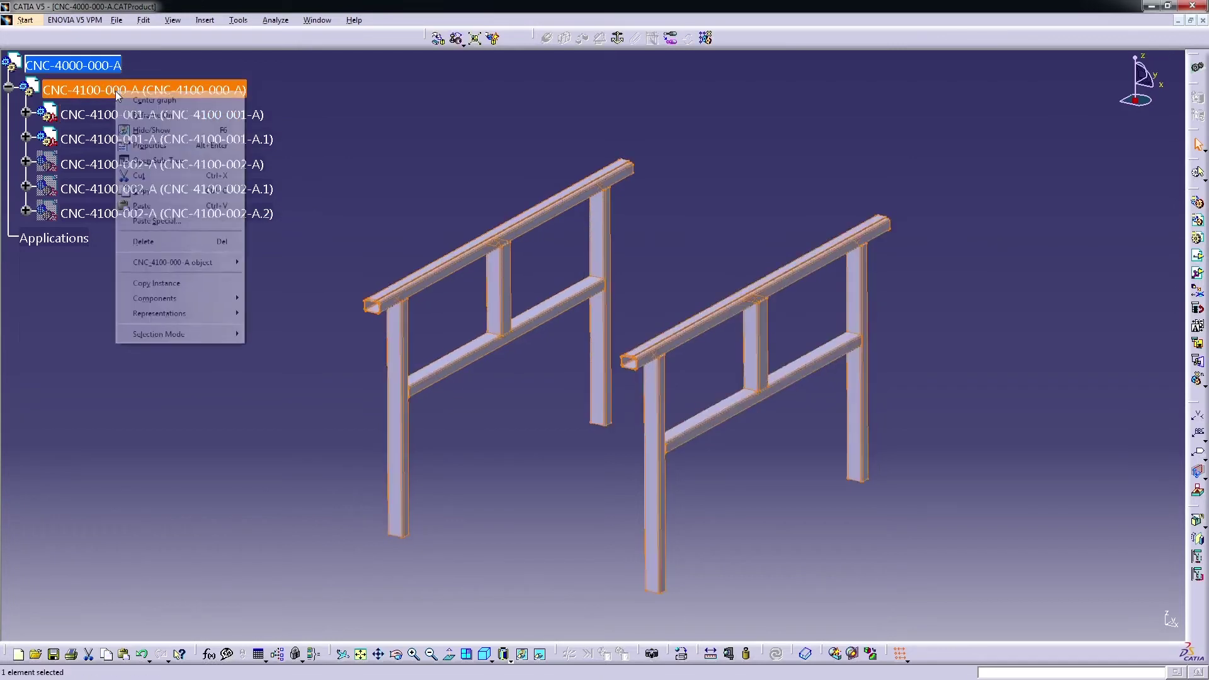
- Paste Special the copied frame into CNC-4100-000-A using Break Link
left_click(155, 221)
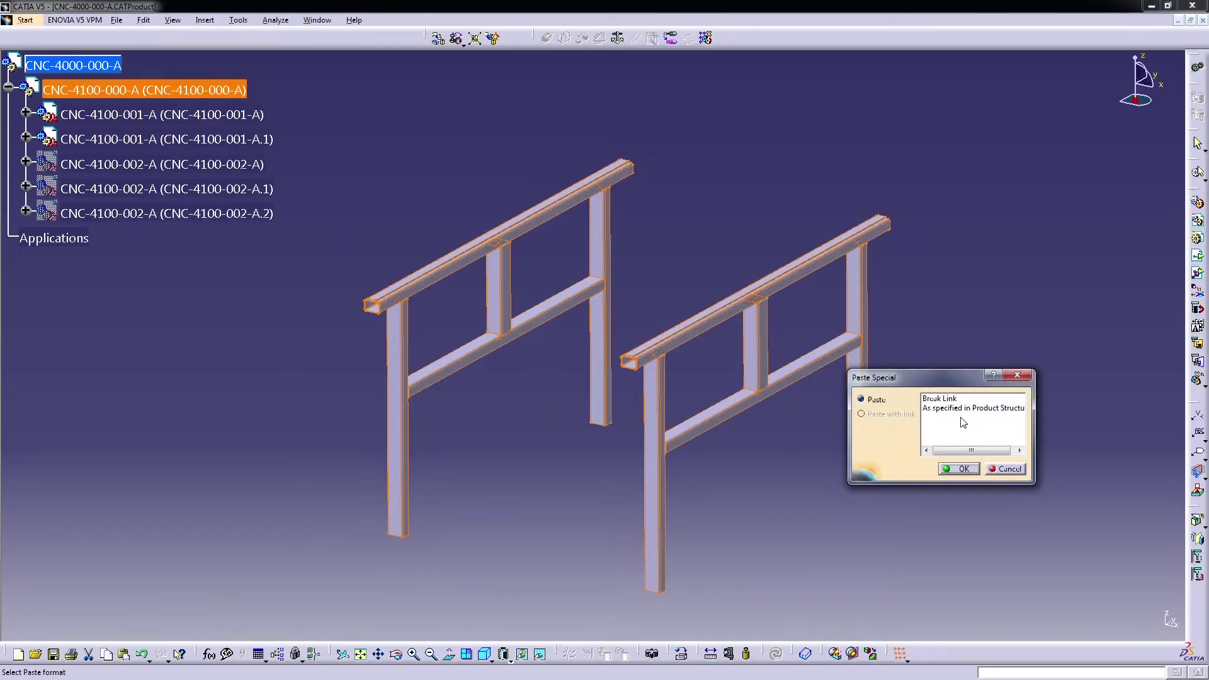
left_click(956, 399)
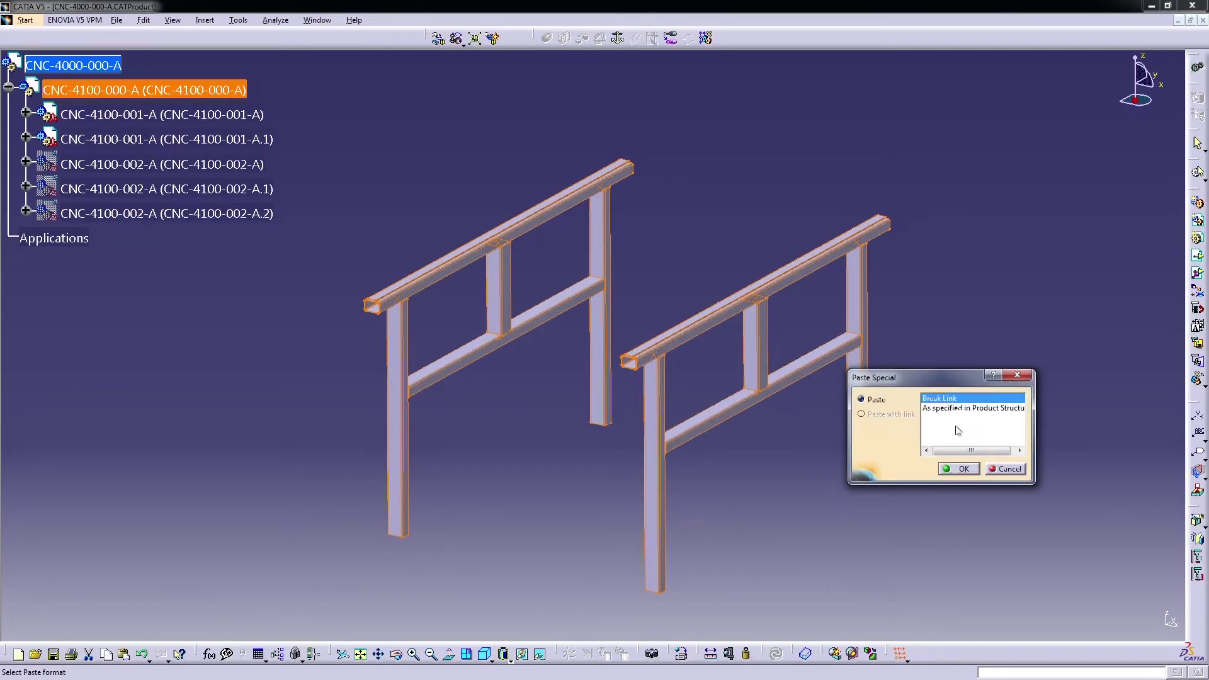
left_click(957, 471)
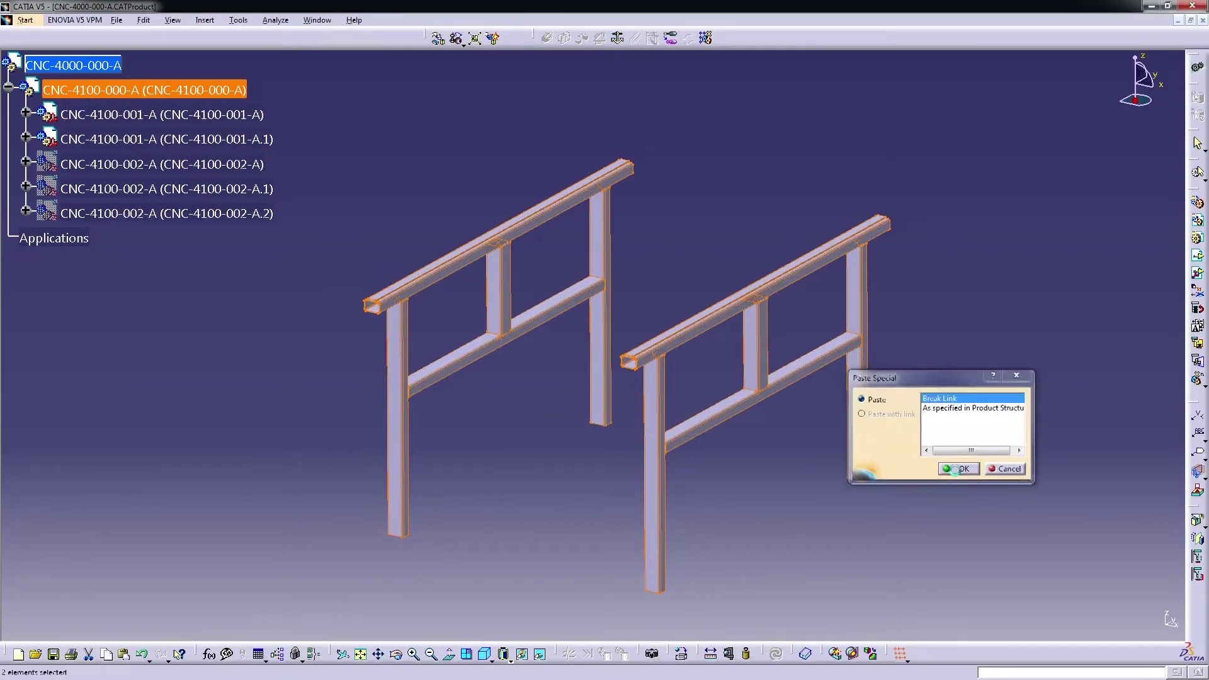
left_click(937, 492)
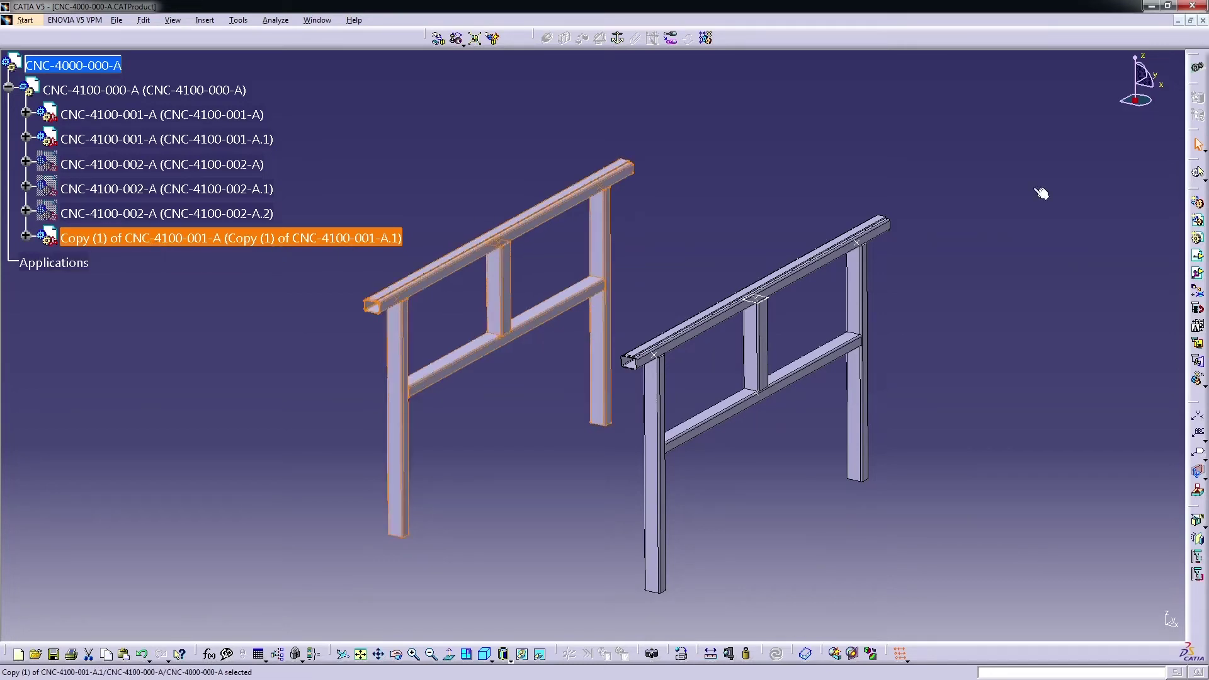
- Translate the pasted Copy (1) frame 1000 mm in the -U direction with the compass
left_click_drag(1135, 100, 653, 400)
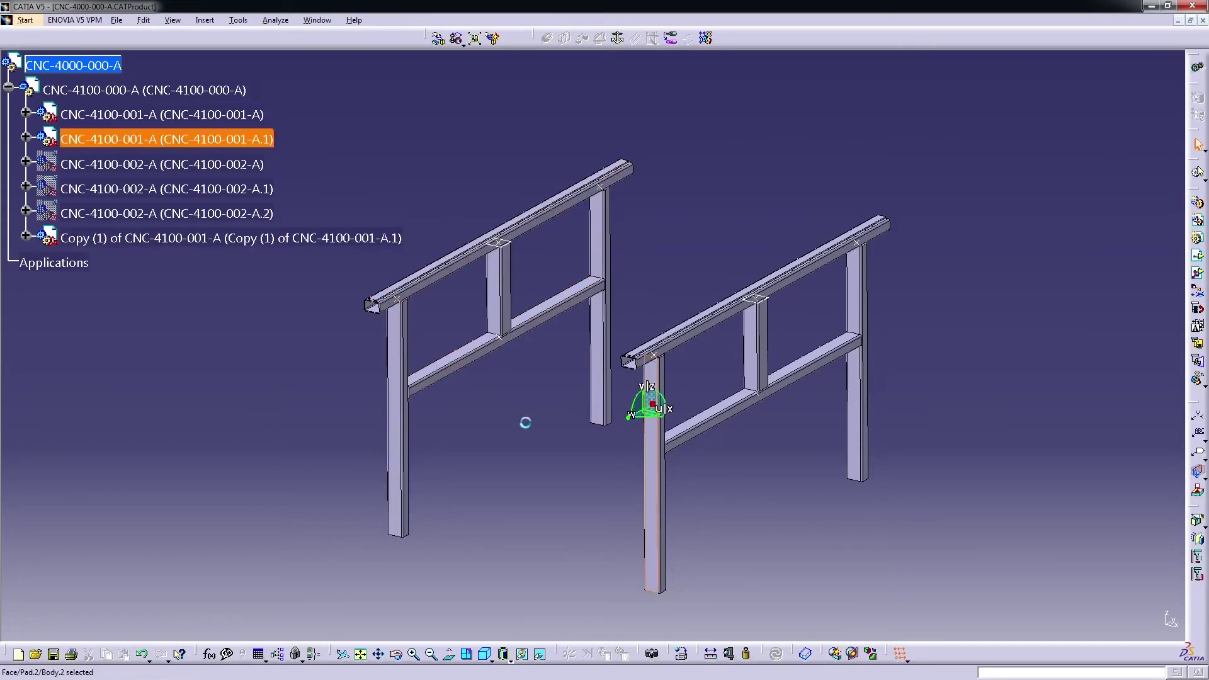
double_click(653, 403)
left_click(145, 238)
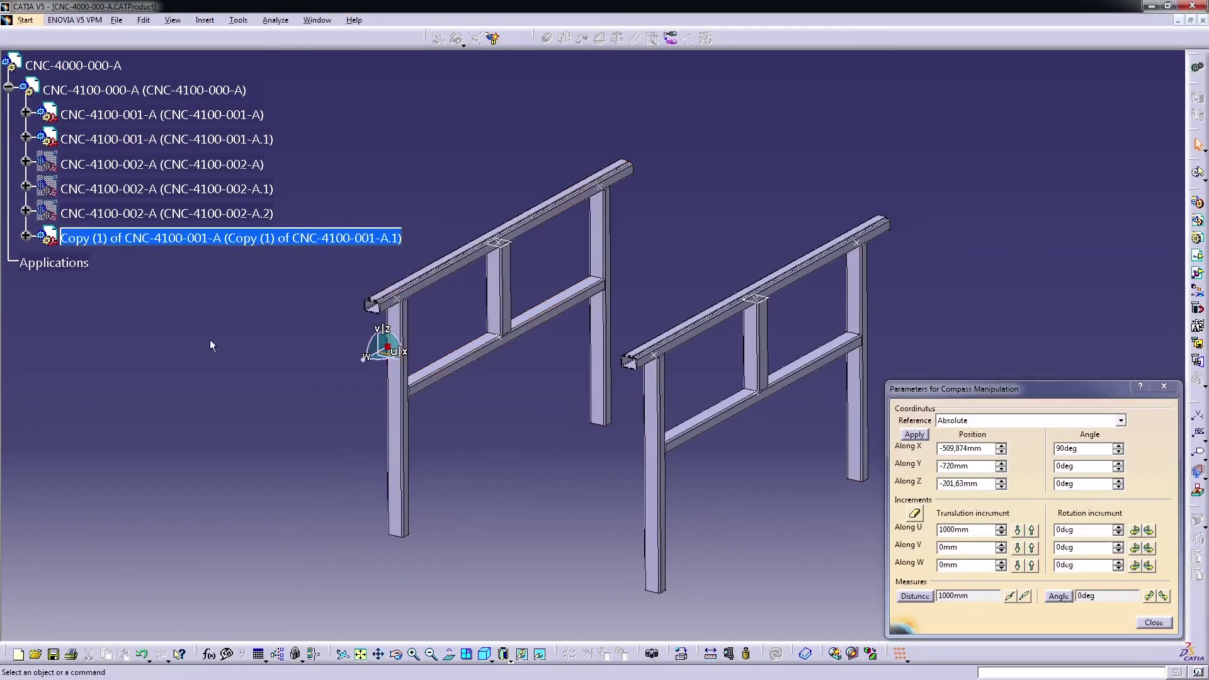
left_click(85, 94)
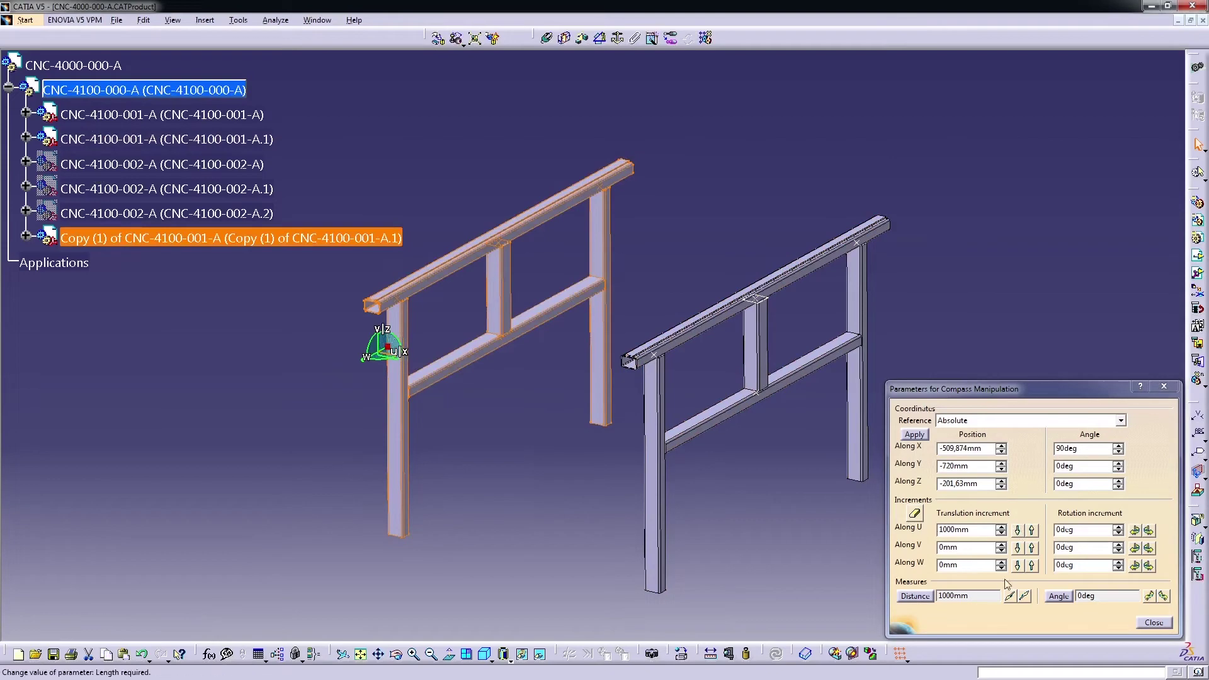
left_click(1017, 531)
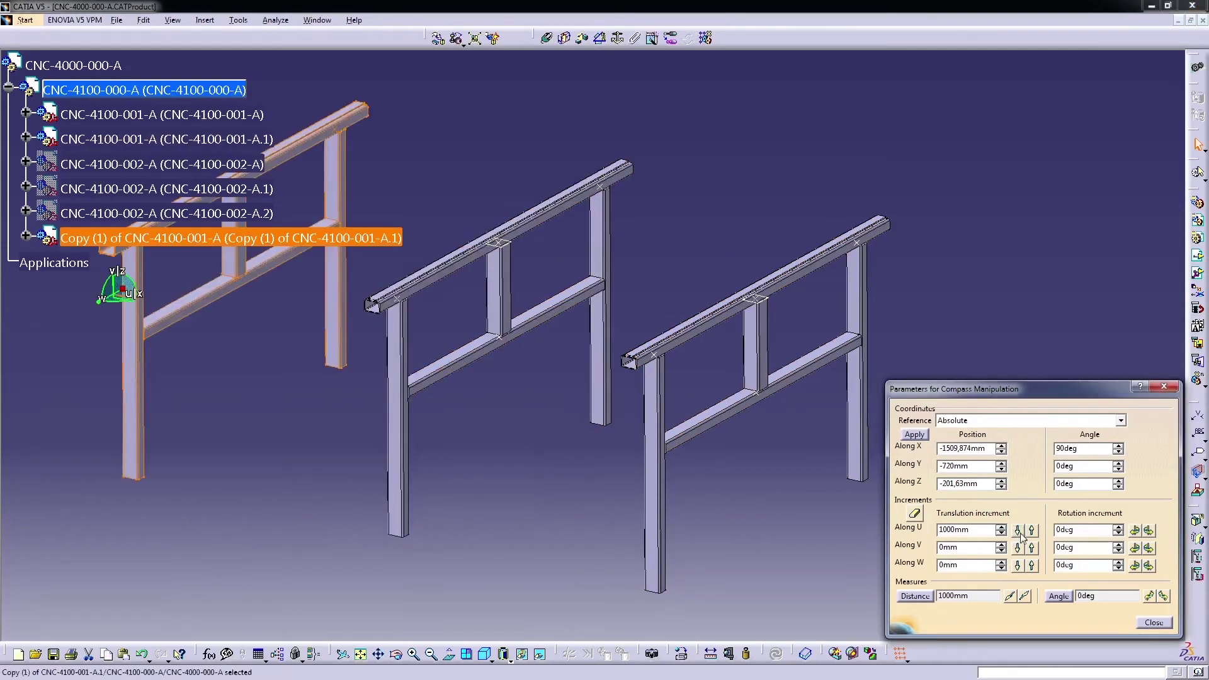
middle_click_drag(521, 478, 672, 535)
left_click(1156, 622)
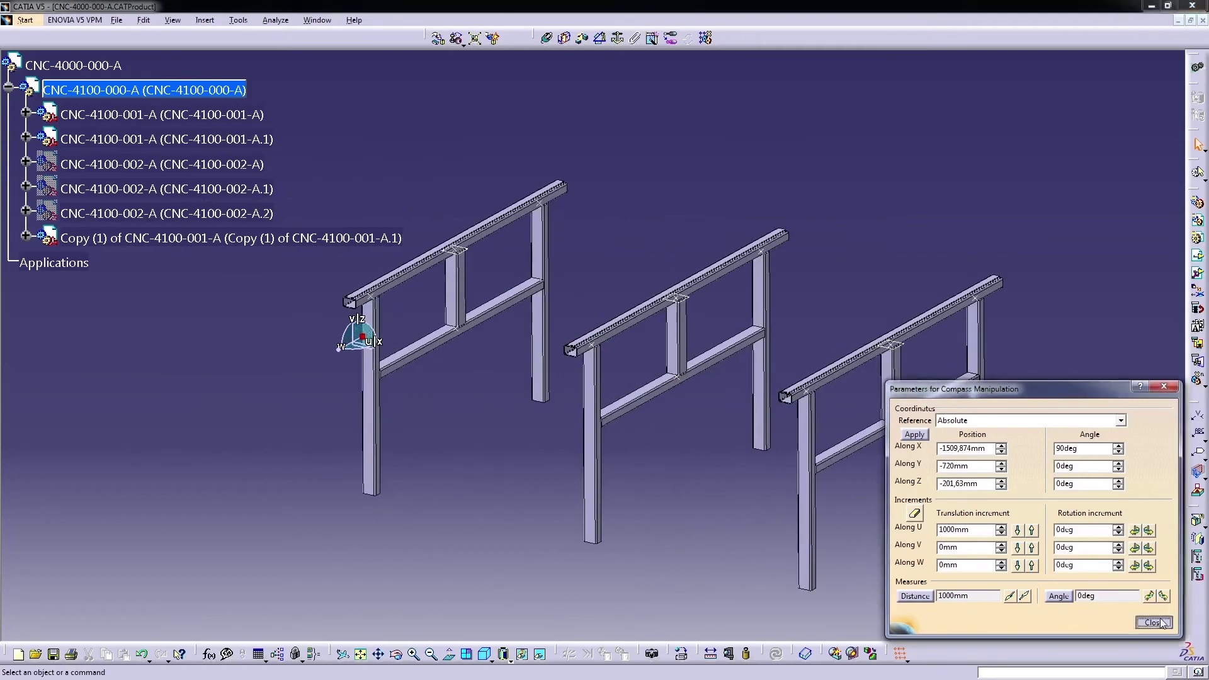
- Strip 'Copy (1) of' from the copy's instance name and part number, changing 001 to 003
left_click(361, 339)
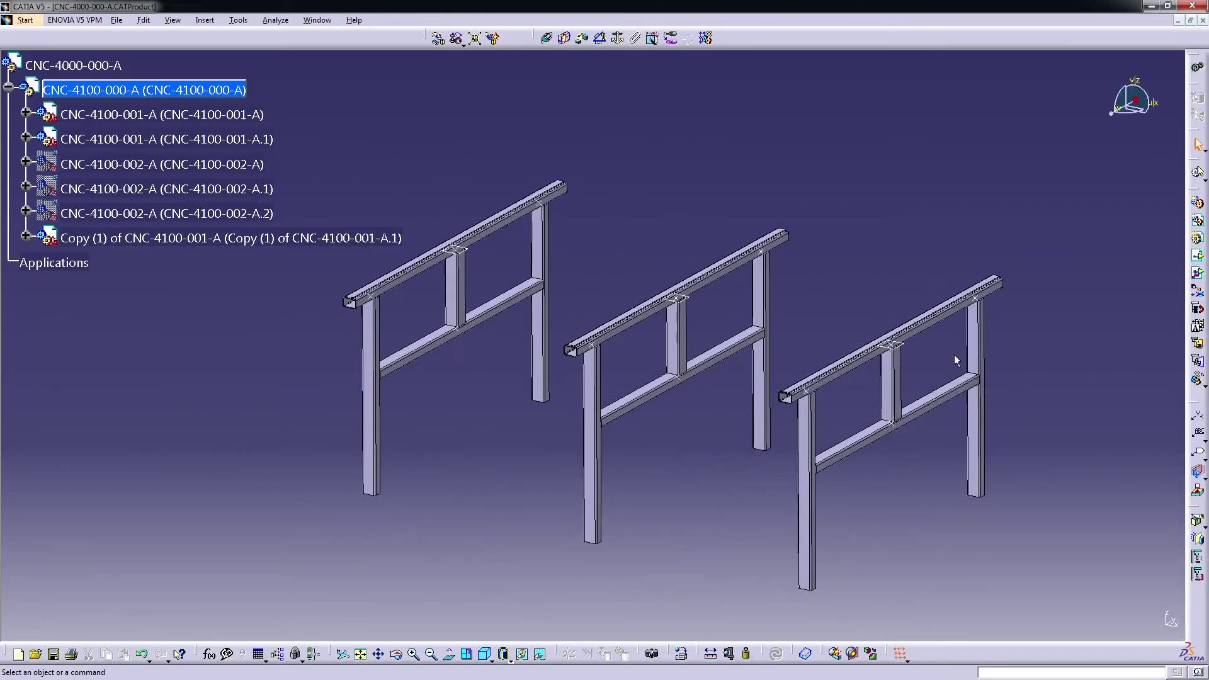
left_click(189, 247)
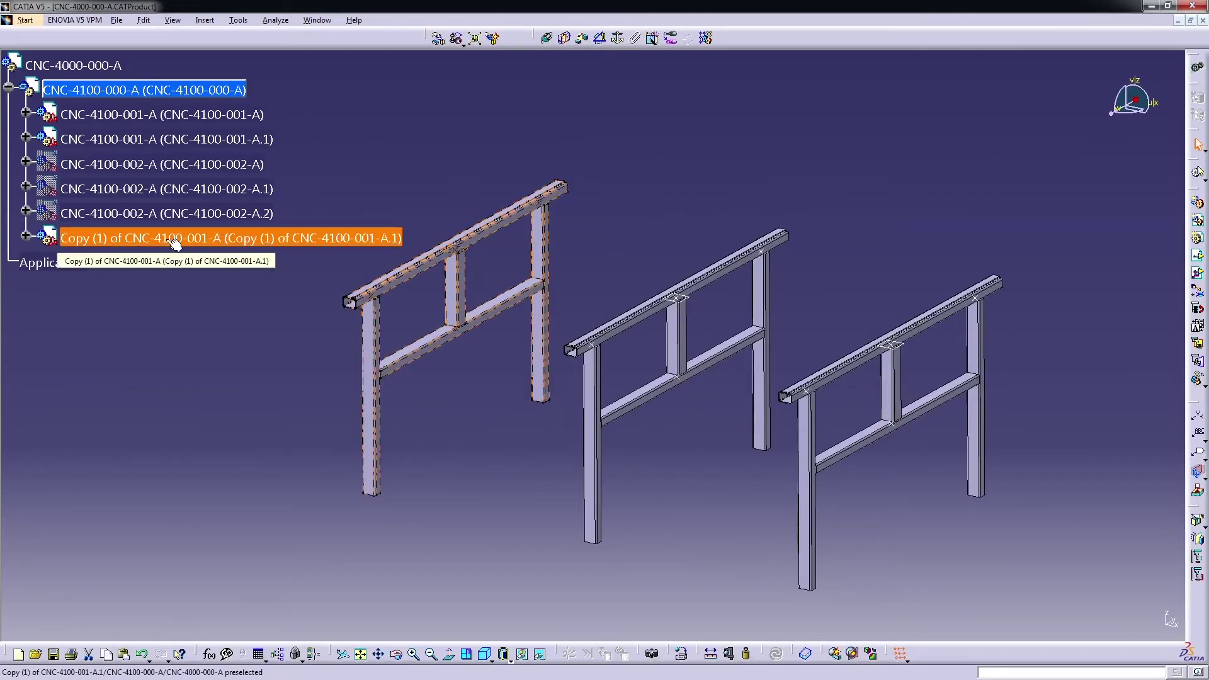
key("alt+Return")
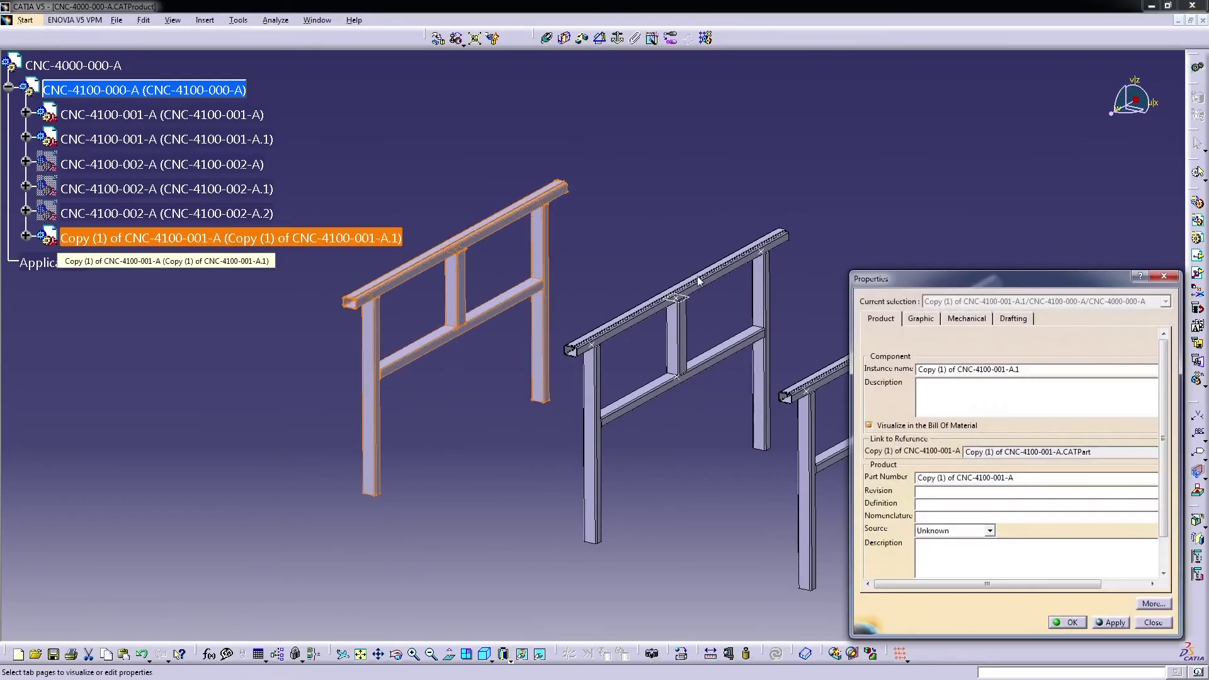
left_click_drag(957, 370, 723, 364)
key("BackSpace")
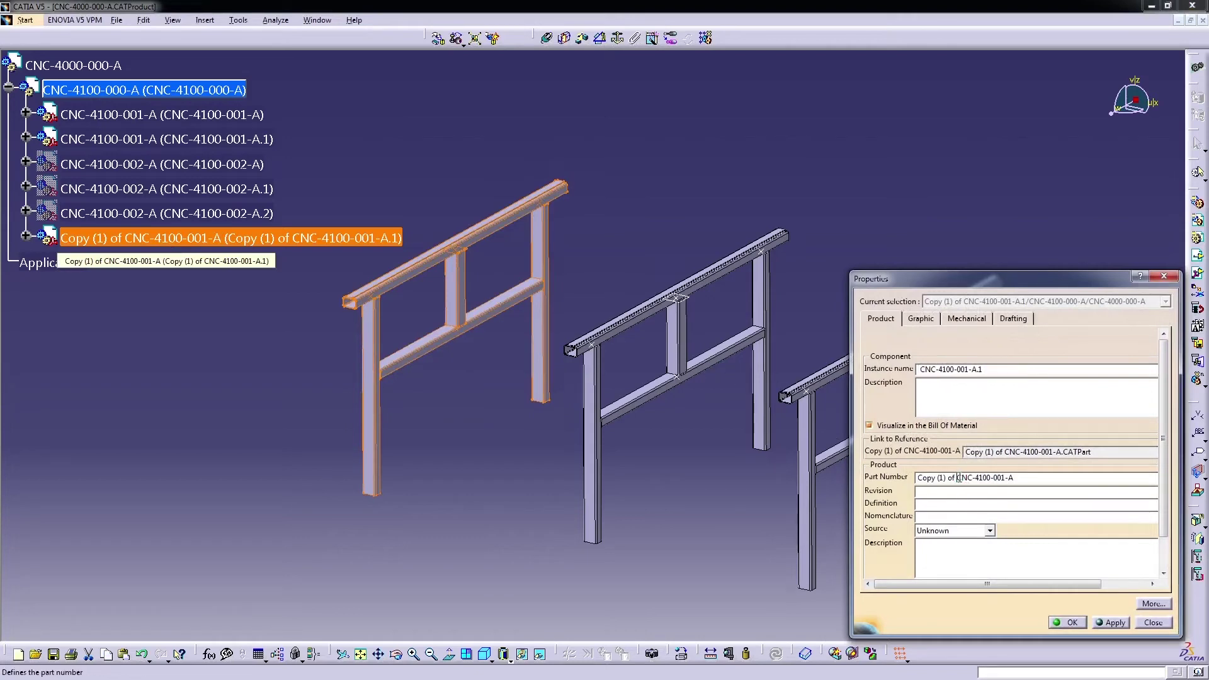
left_click_drag(957, 477, 625, 456)
key("BackSpace")
key("Delete")
type("3")
key("ctrl+a")
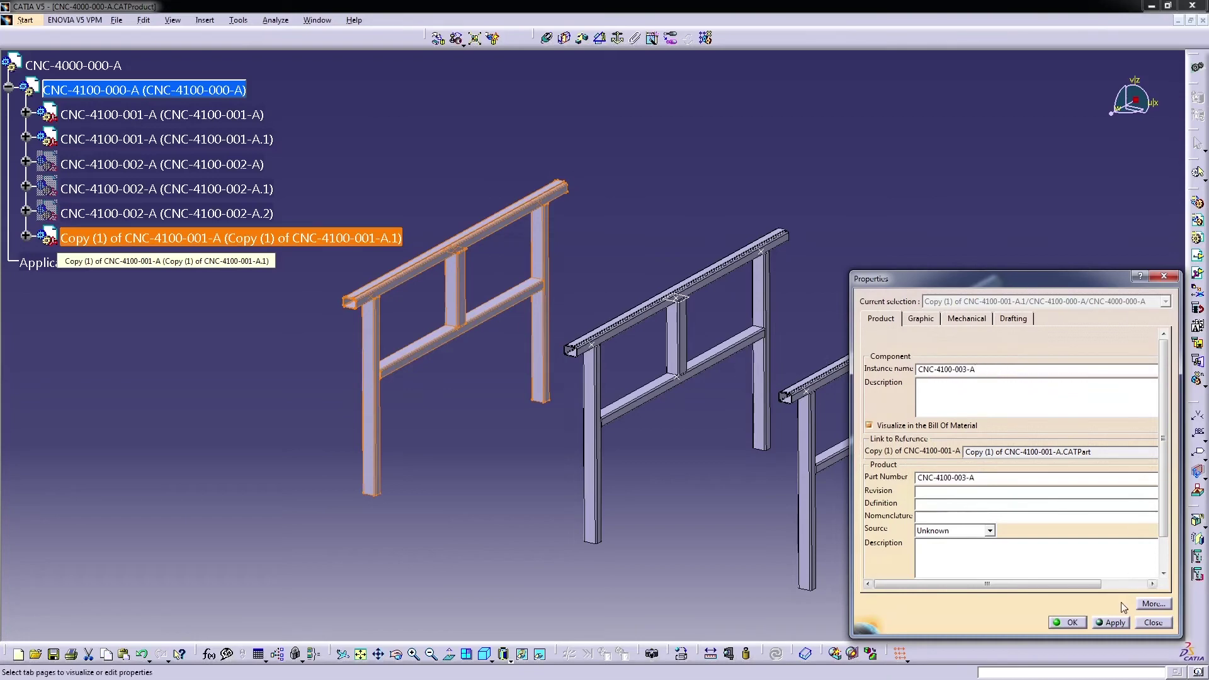
left_click(1112, 622)
left_click(1153, 622)
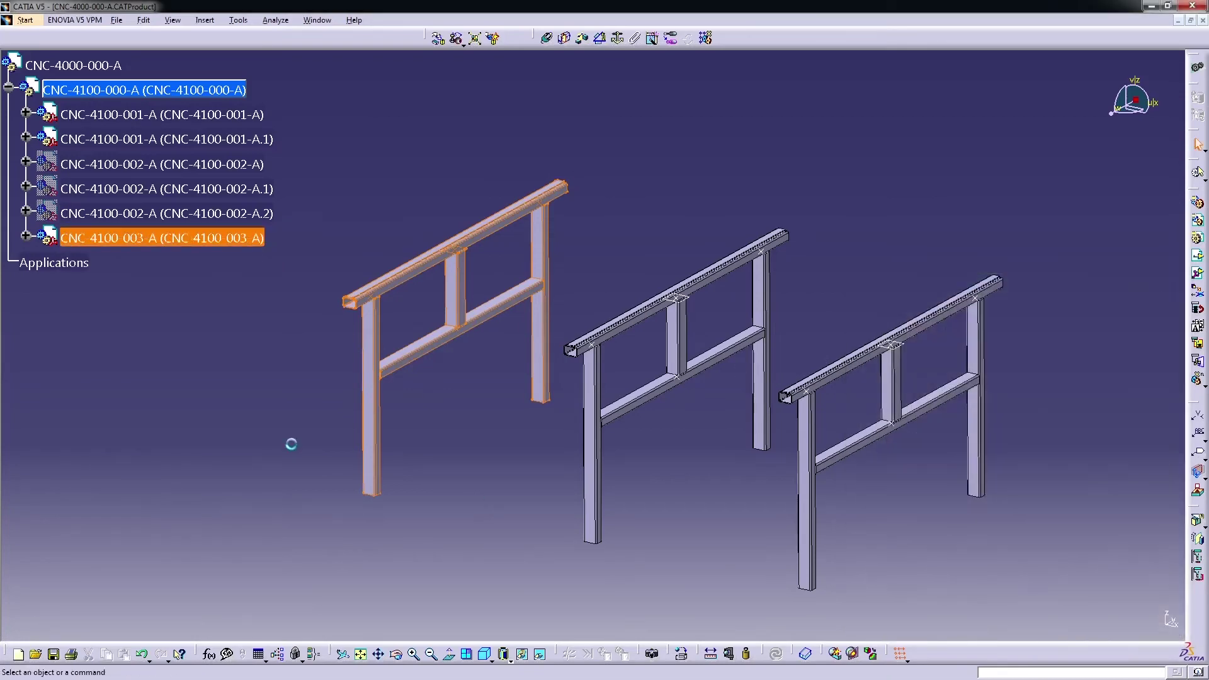
- Apply green from the Graphic Properties colour list to the CNC-4100-003-A frame
left_click(187, 239)
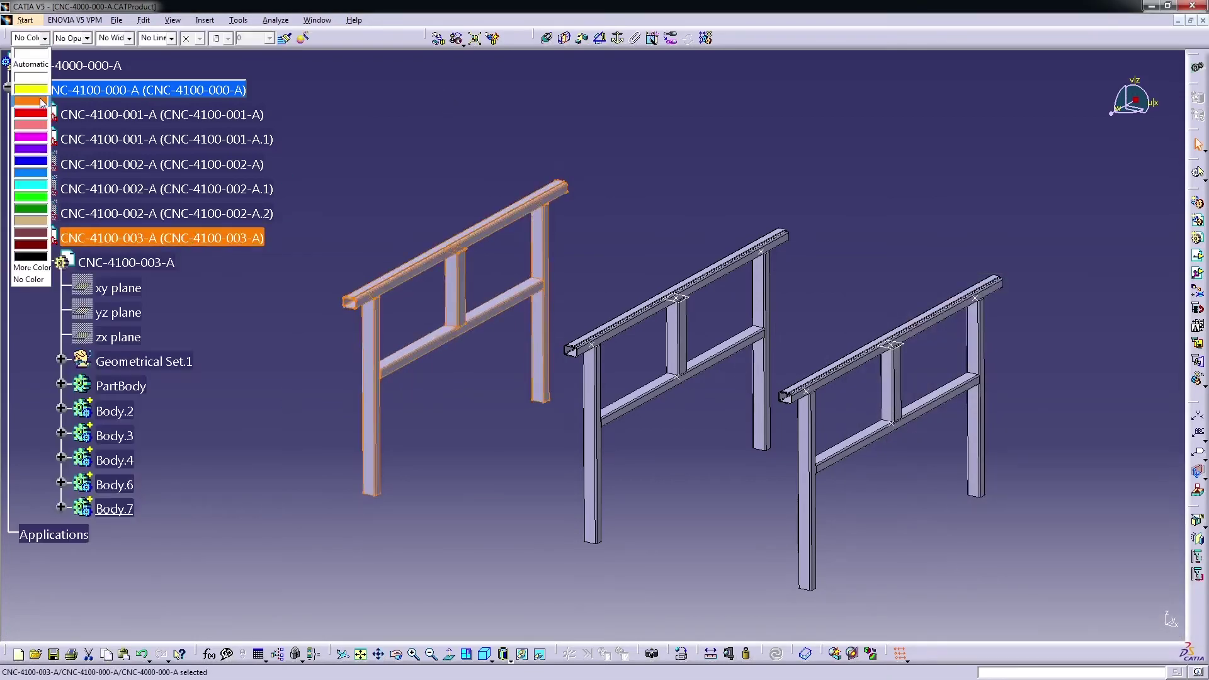
left_click(45, 210)
left_click(431, 148)
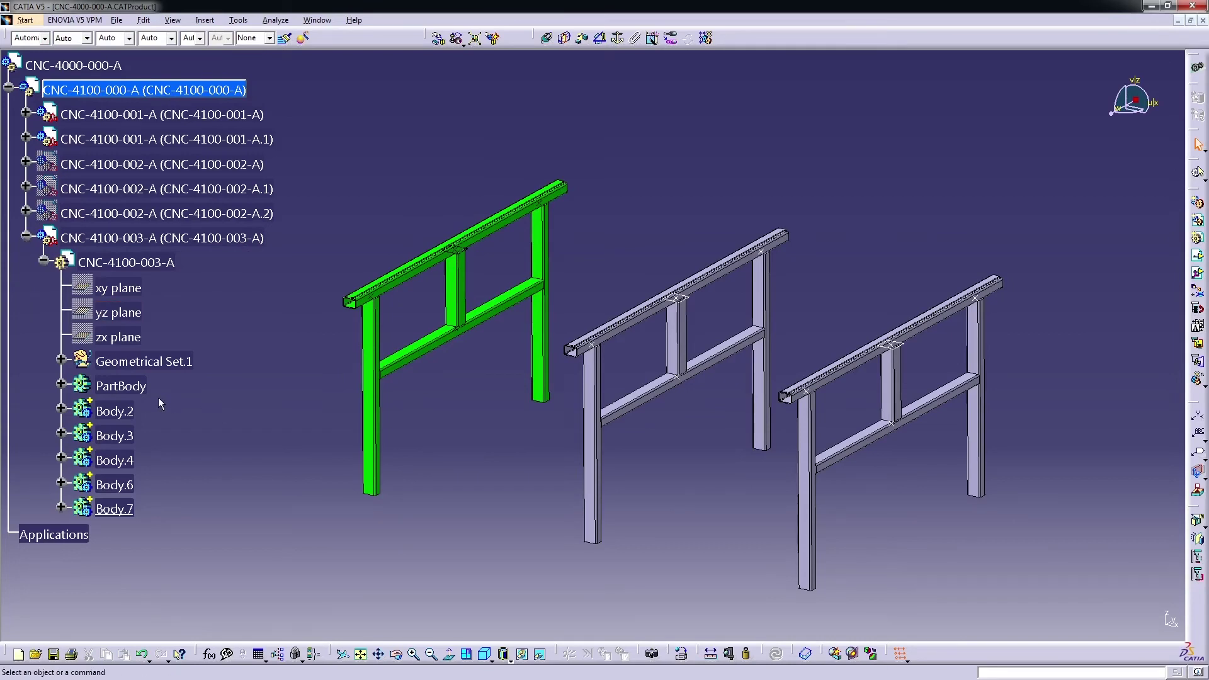
left_click(364, 445)
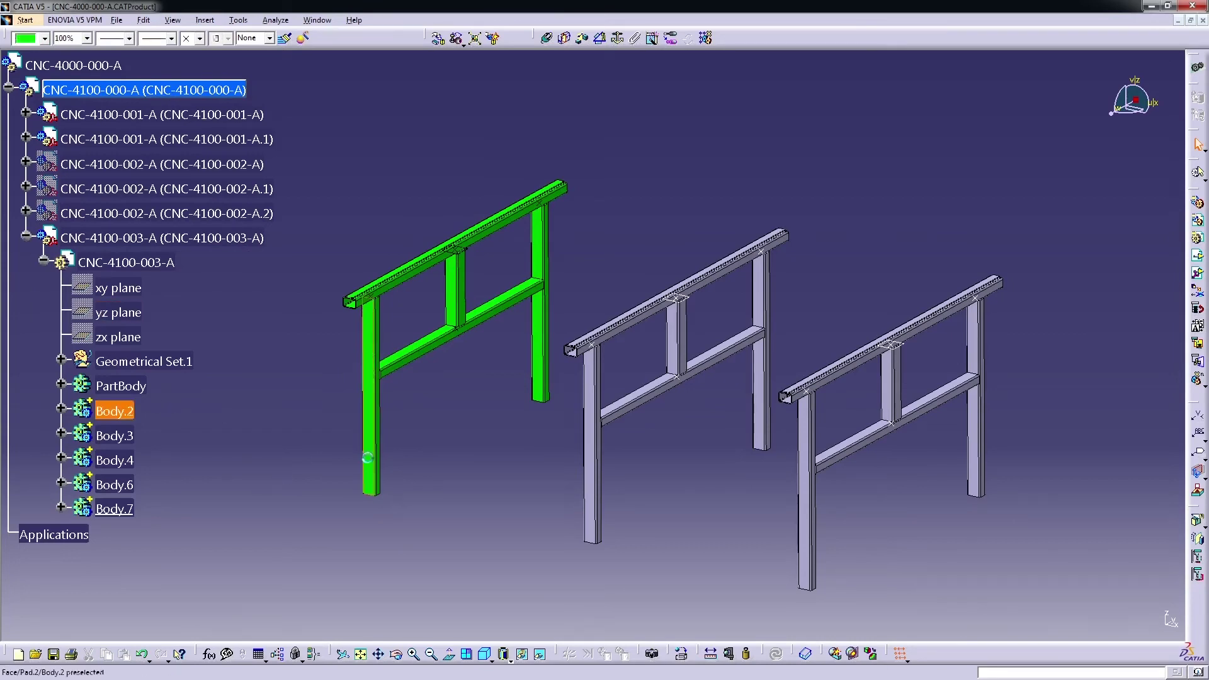
left_click(60, 409)
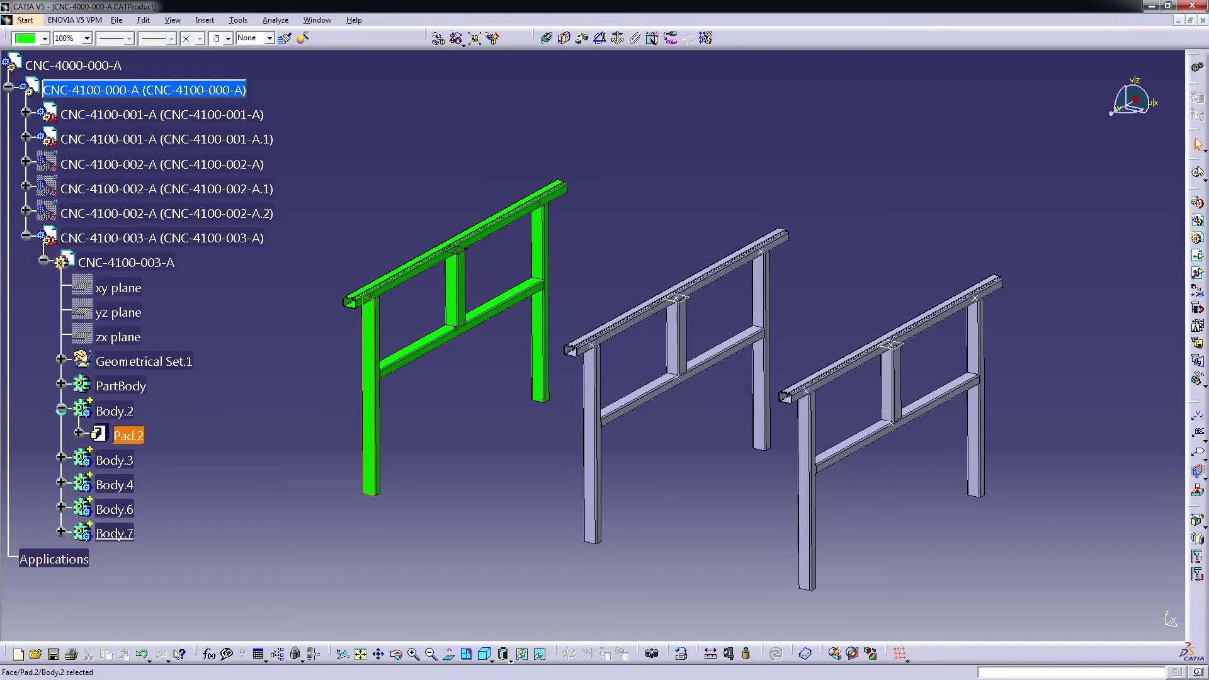
- Shorten the left leg by reducing Pad.2's length in the CNC-4100-003-A part
left_click(78, 434)
double_click(82, 439)
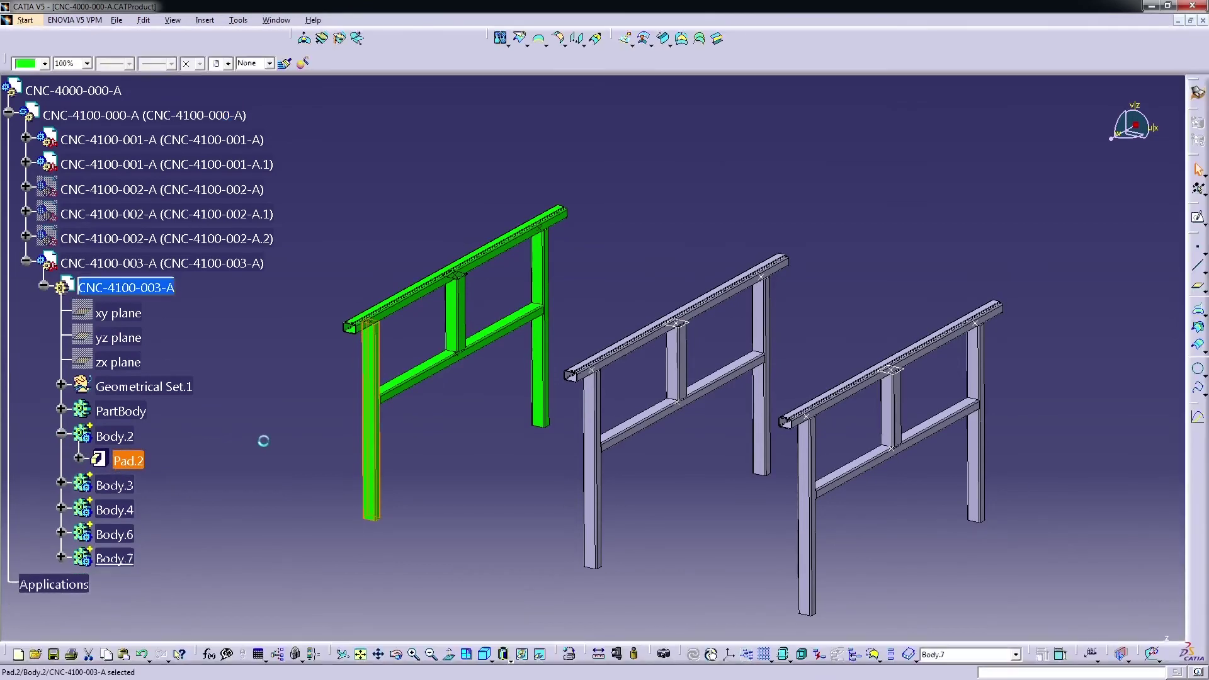
double_click(122, 461)
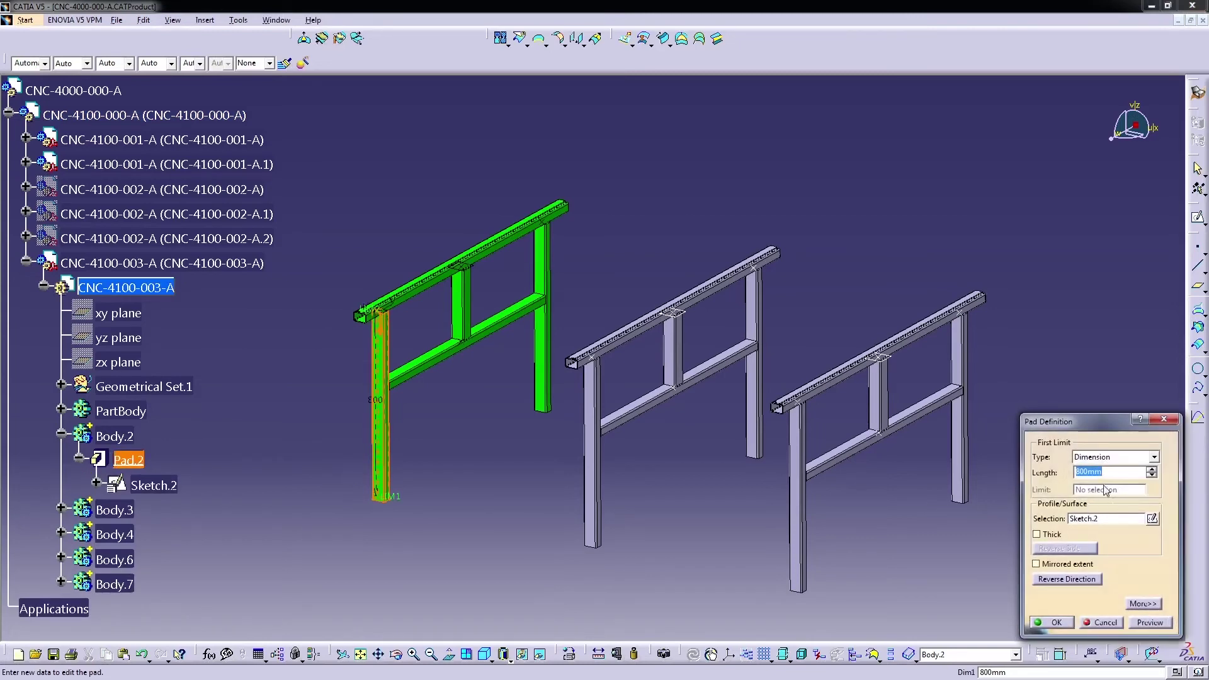
left_click(1077, 473)
left_click(1051, 622)
left_click(439, 473)
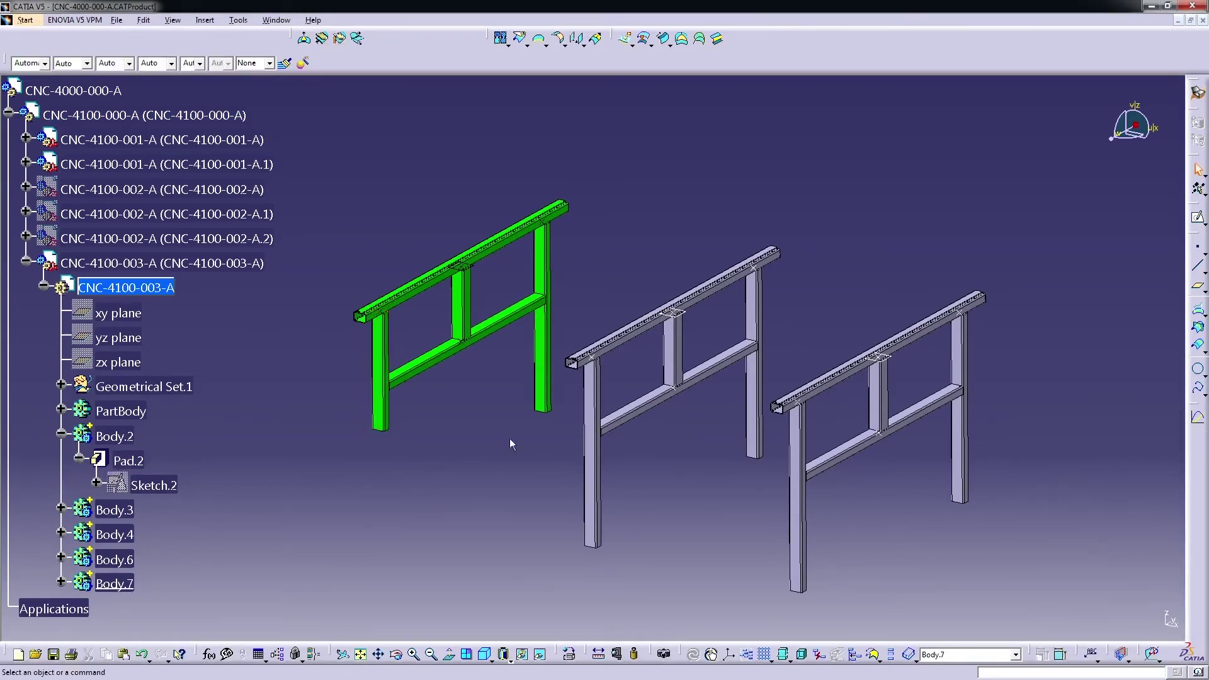
- Shorten the right leg's Pad.3 length and orbit the view to compare the legs
left_click(535, 359)
left_click(60, 508)
double_click(129, 534)
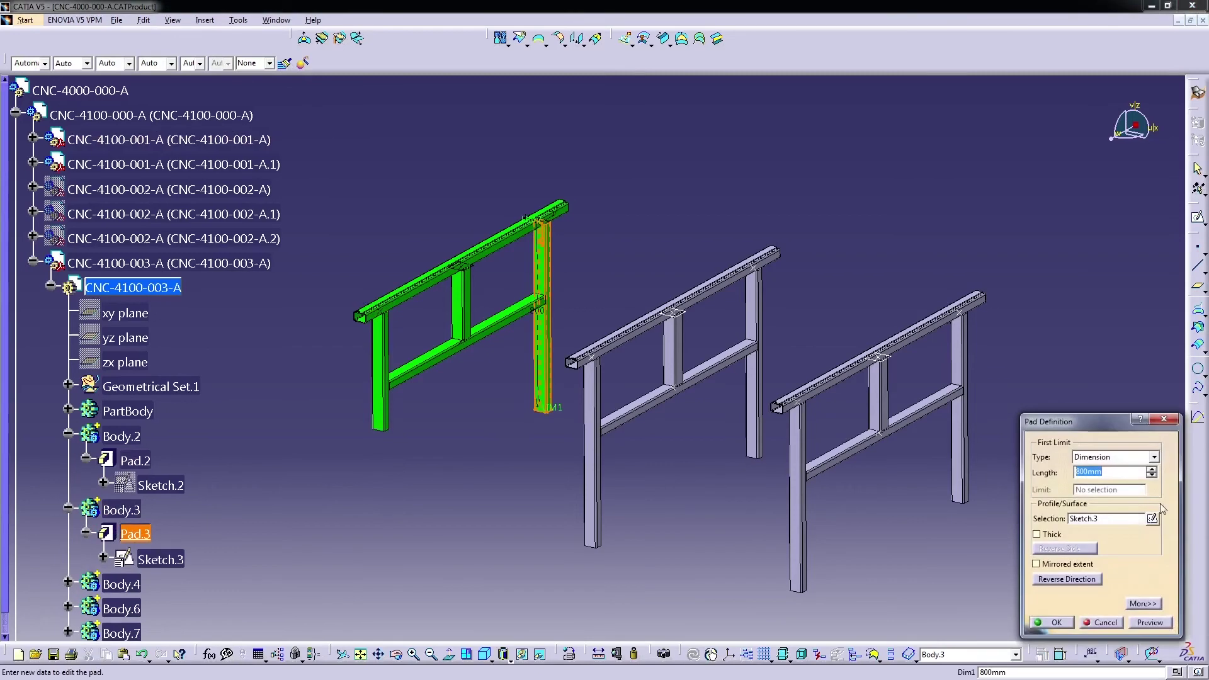
left_click(1077, 471)
key("Delete")
type("5")
key("Return")
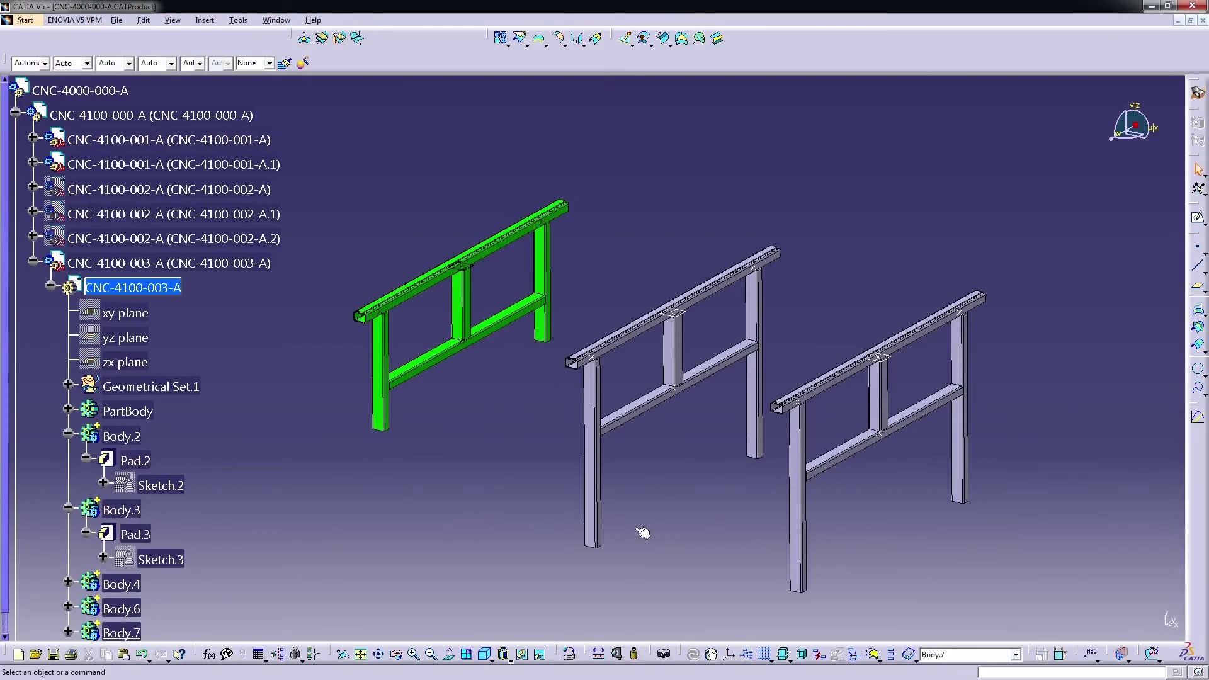
middle_click_drag(643, 532, 671, 331)
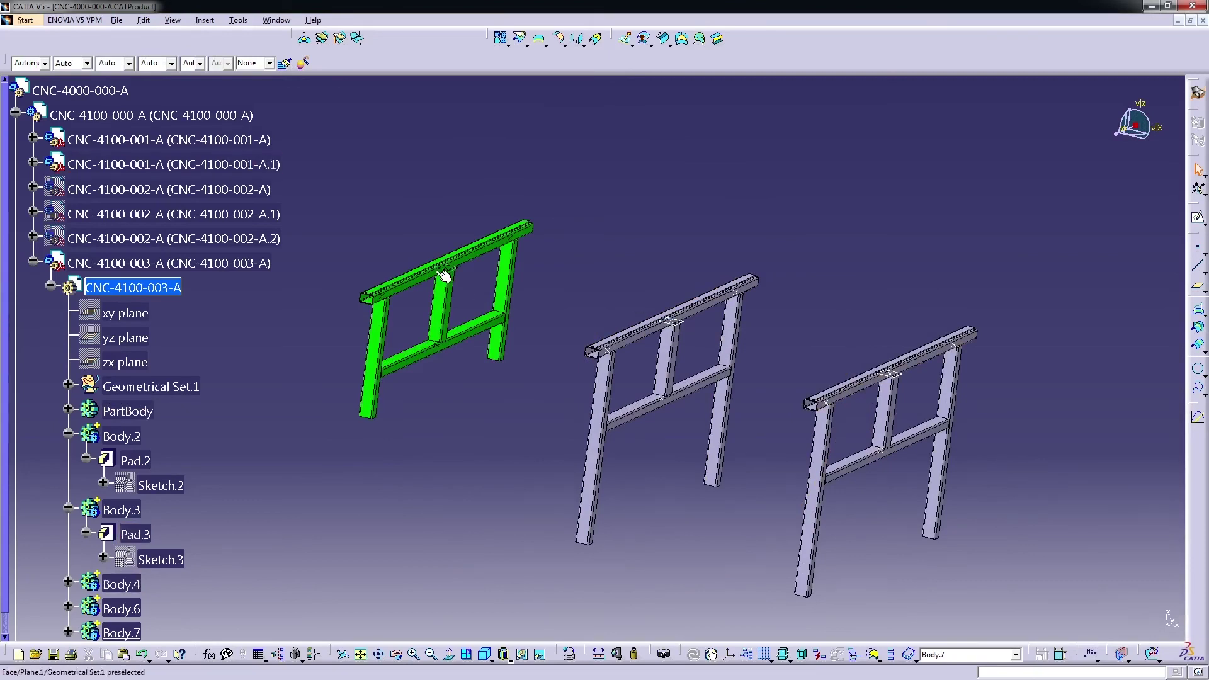
middle_click_drag(869, 356, 882, 348)
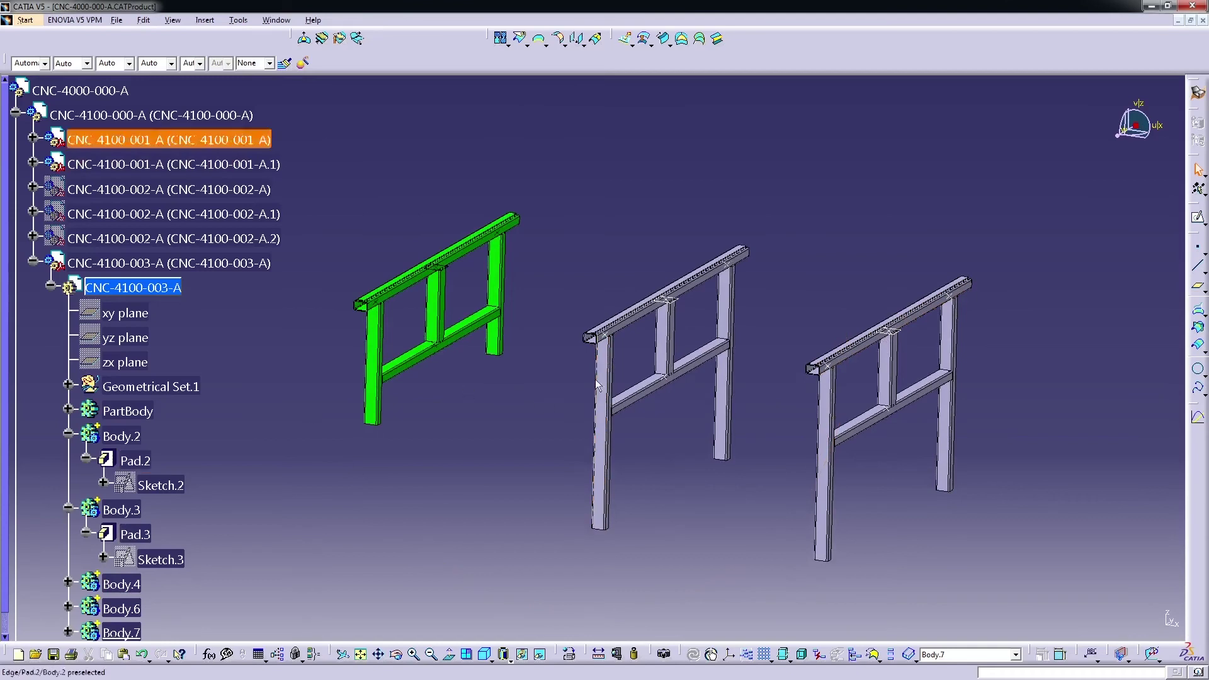
left_click(32, 262)
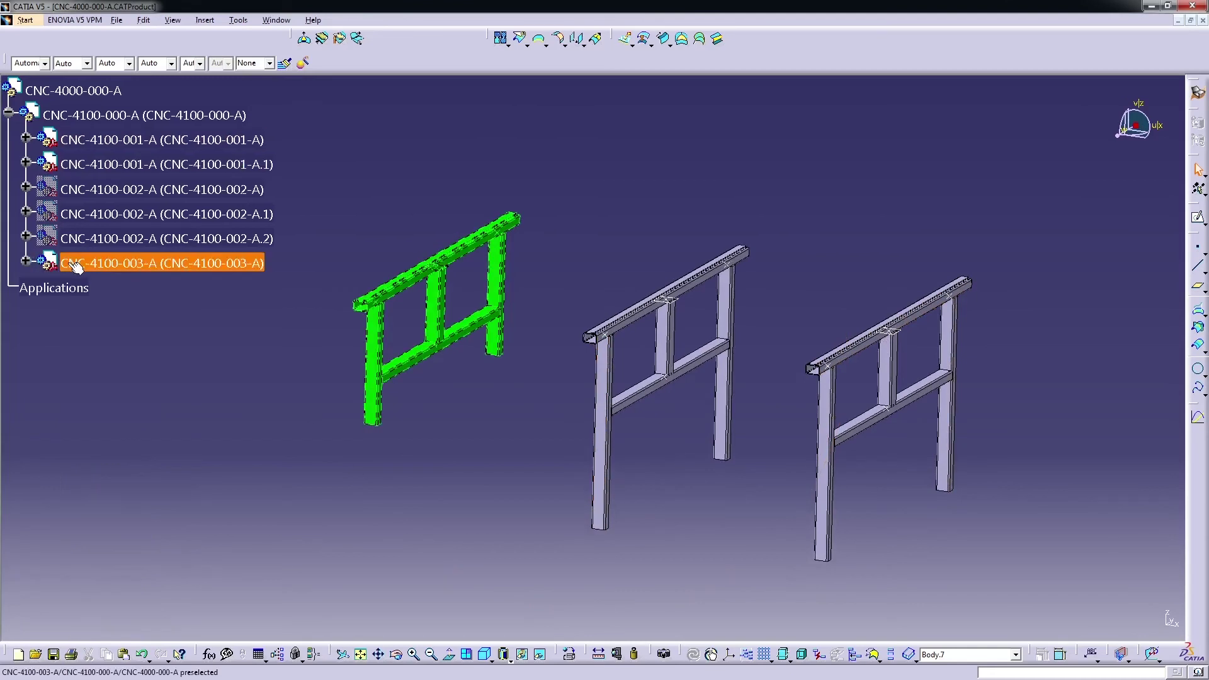
right_click(74, 267)
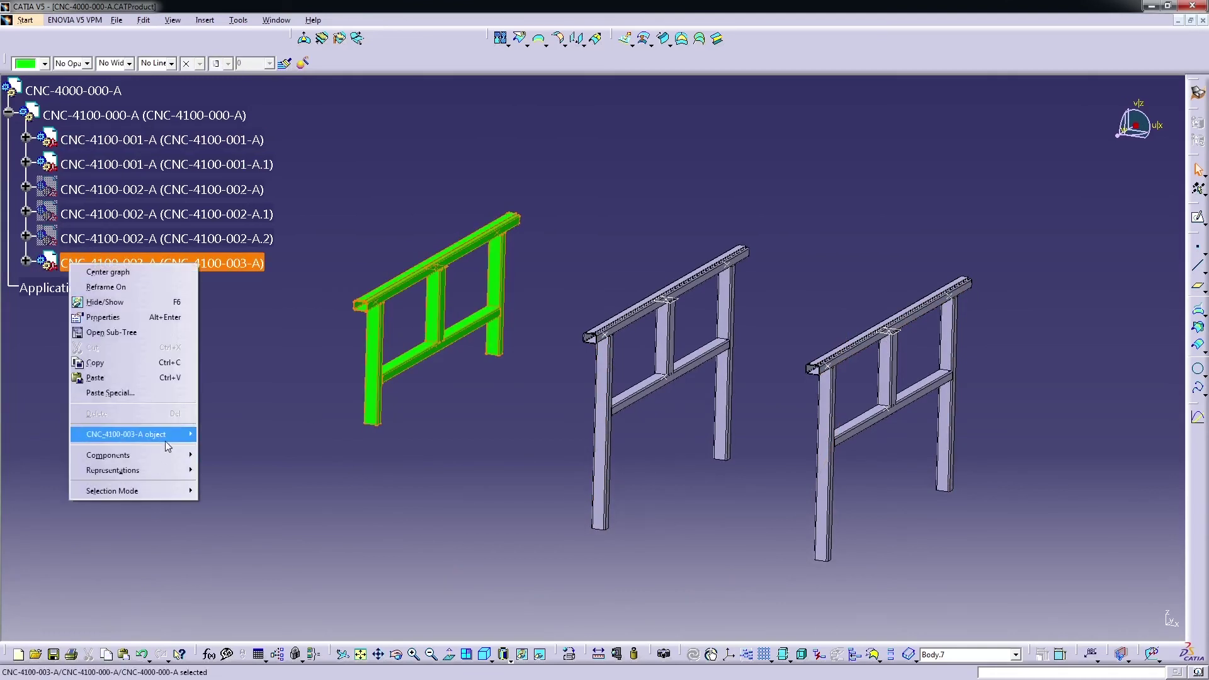
mouse_move(167, 446)
left_click(222, 448)
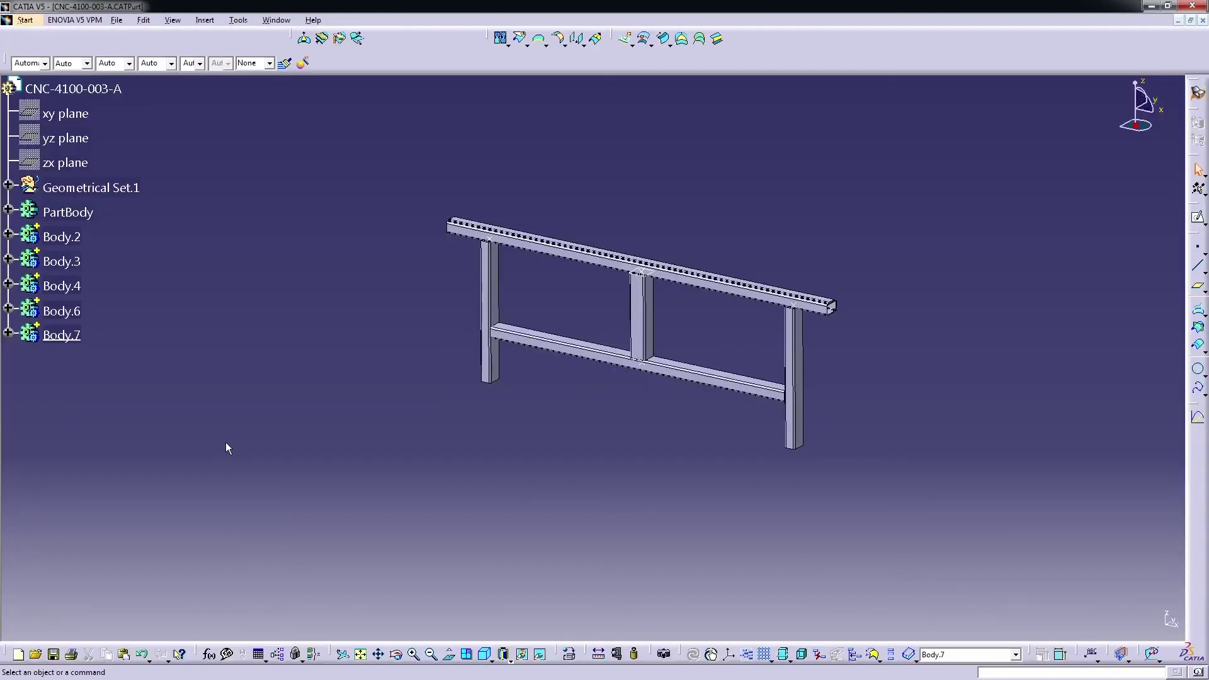
key("ctrl+s")
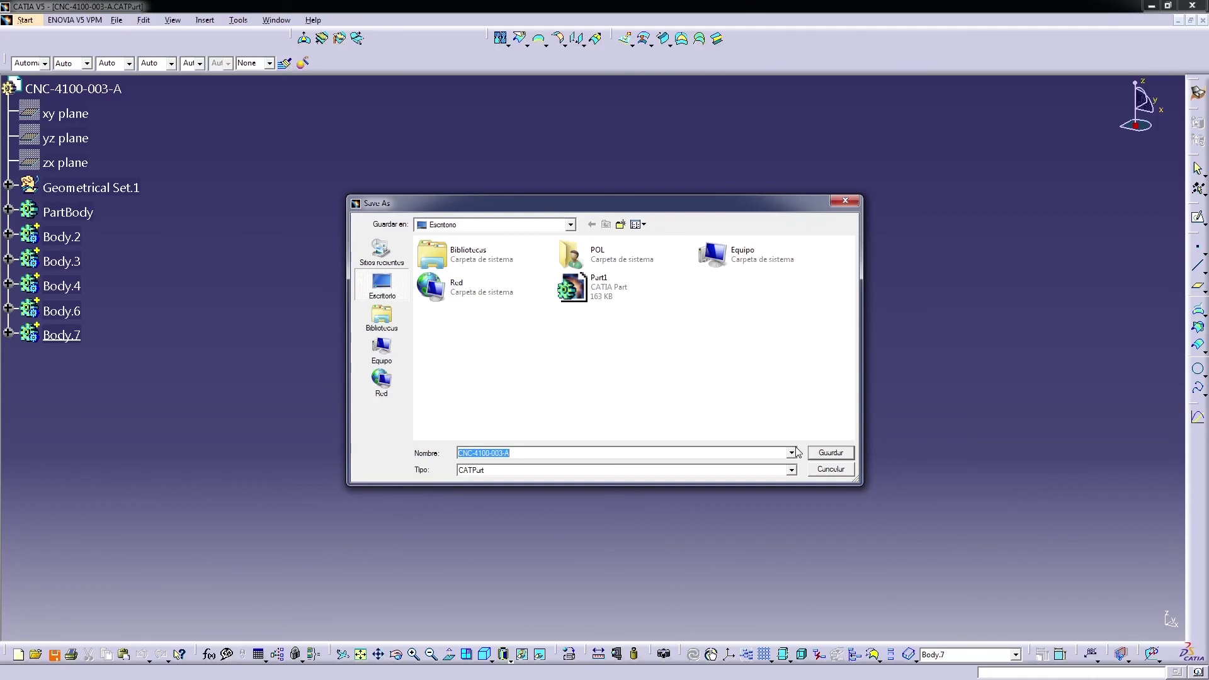
left_click(825, 470)
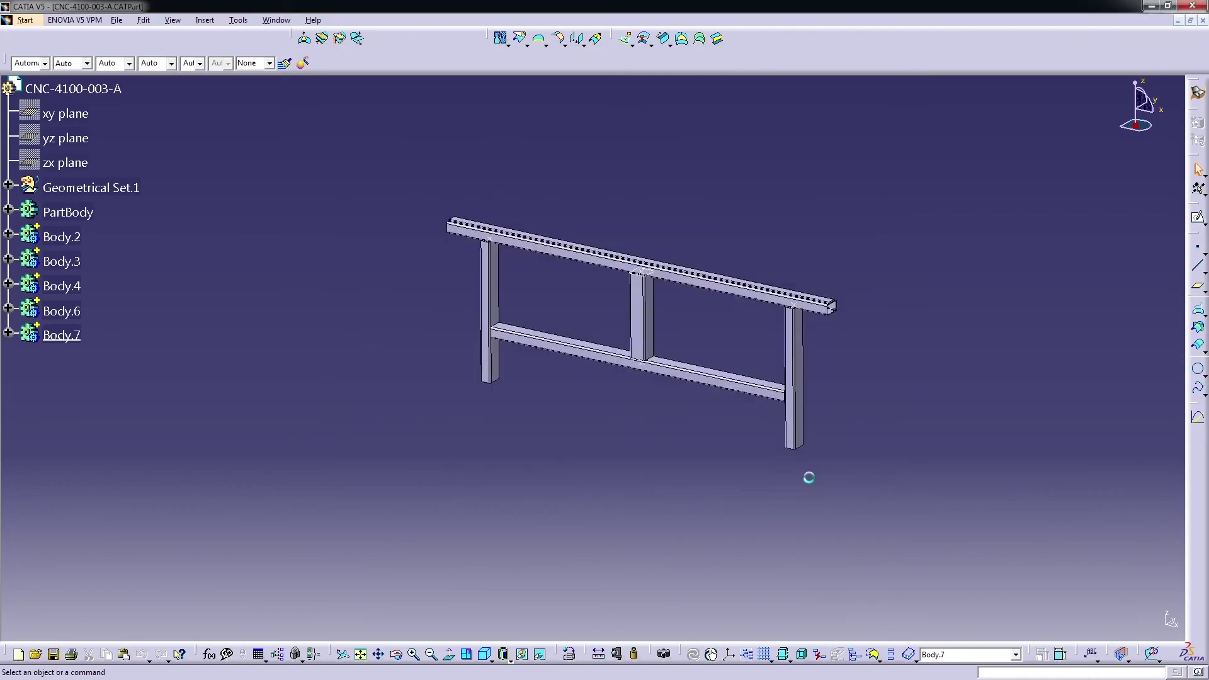
left_click(1203, 20)
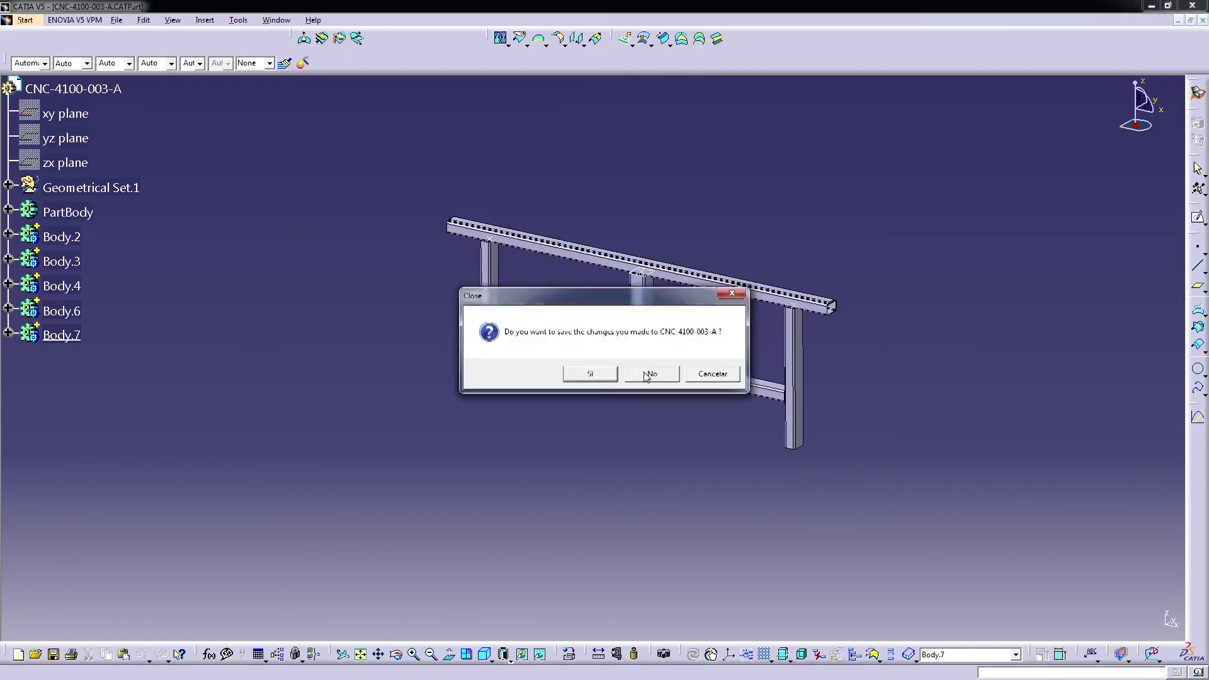
left_click(646, 377)
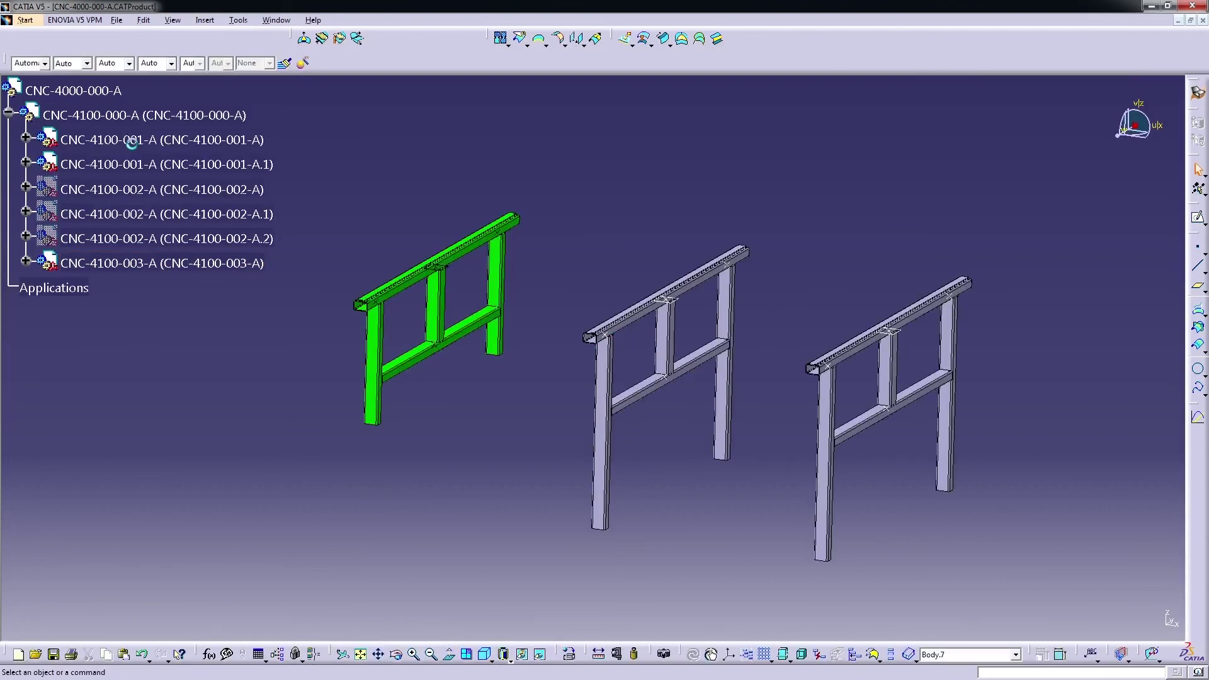
- Copy CNC-4100-001-A into CNC-4100-000-A 'As specified in Product Structure', creating CNC-4100-001-A.2
double_click(173, 142)
right_click(167, 140)
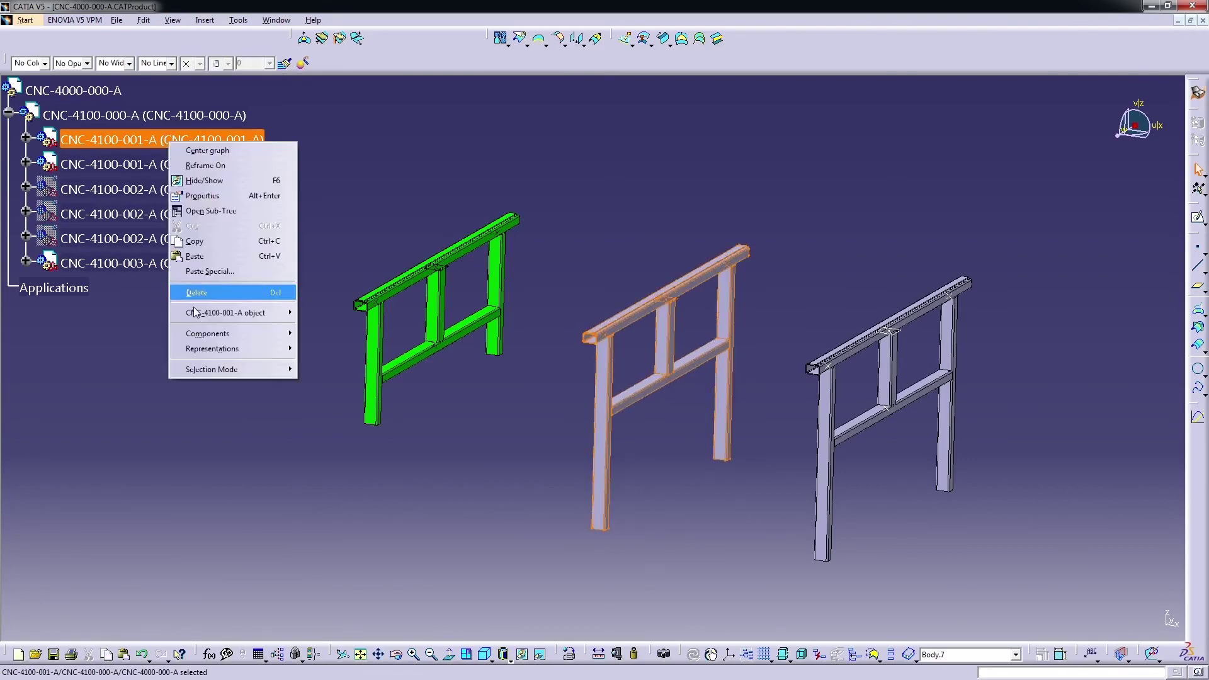
left_click(189, 260)
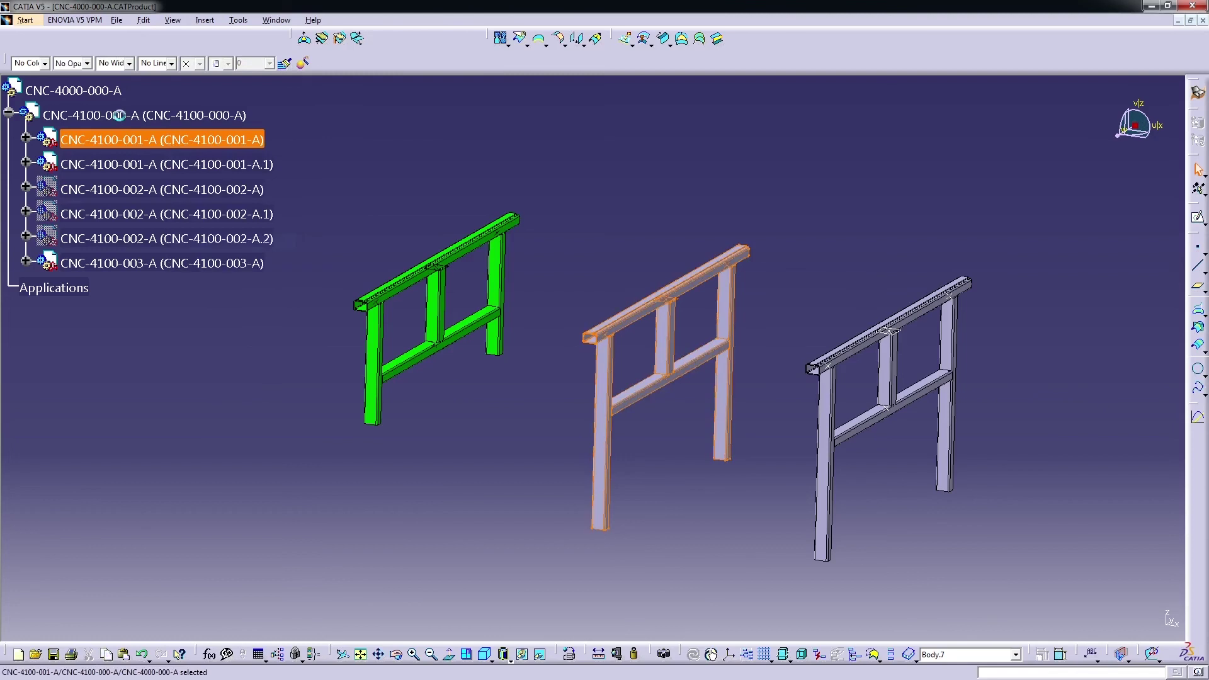
right_click(119, 115)
left_click(244, 276)
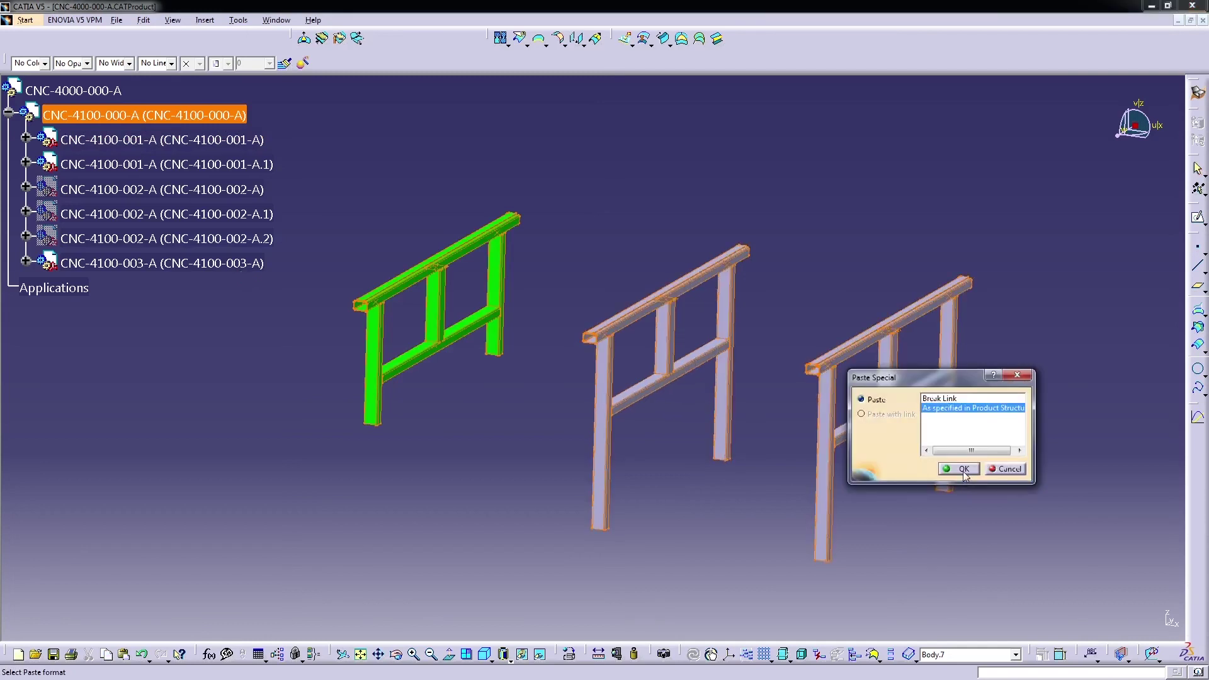
left_click(963, 469)
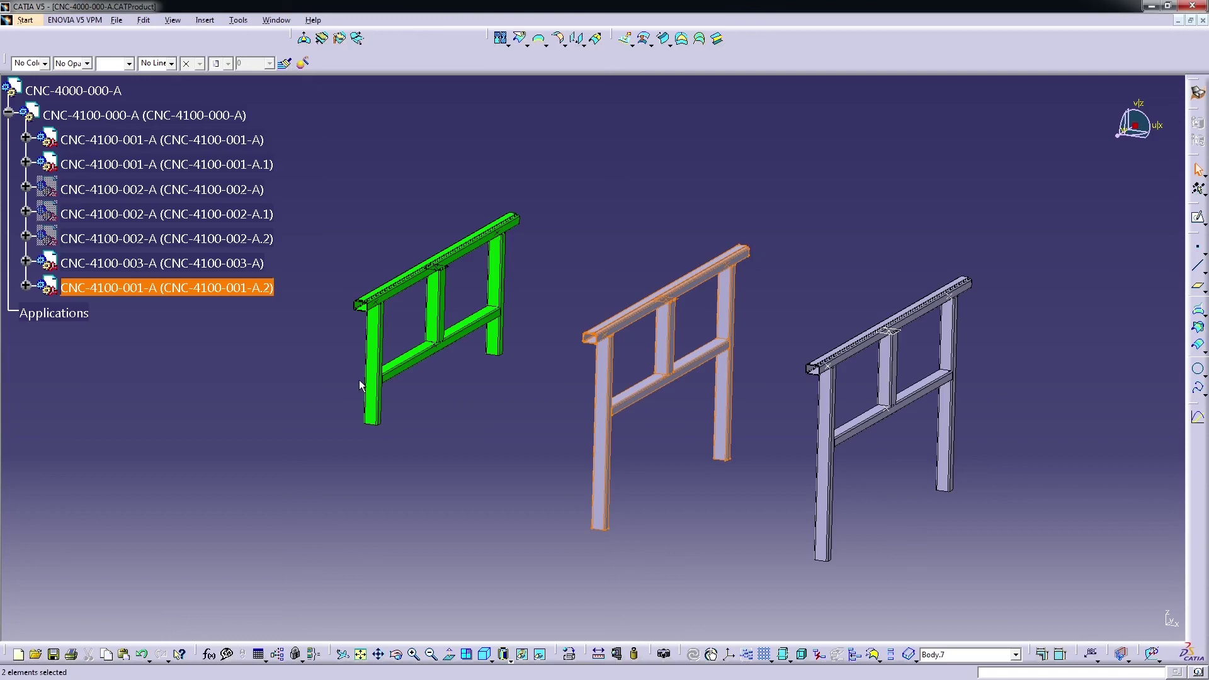
left_click(25, 285)
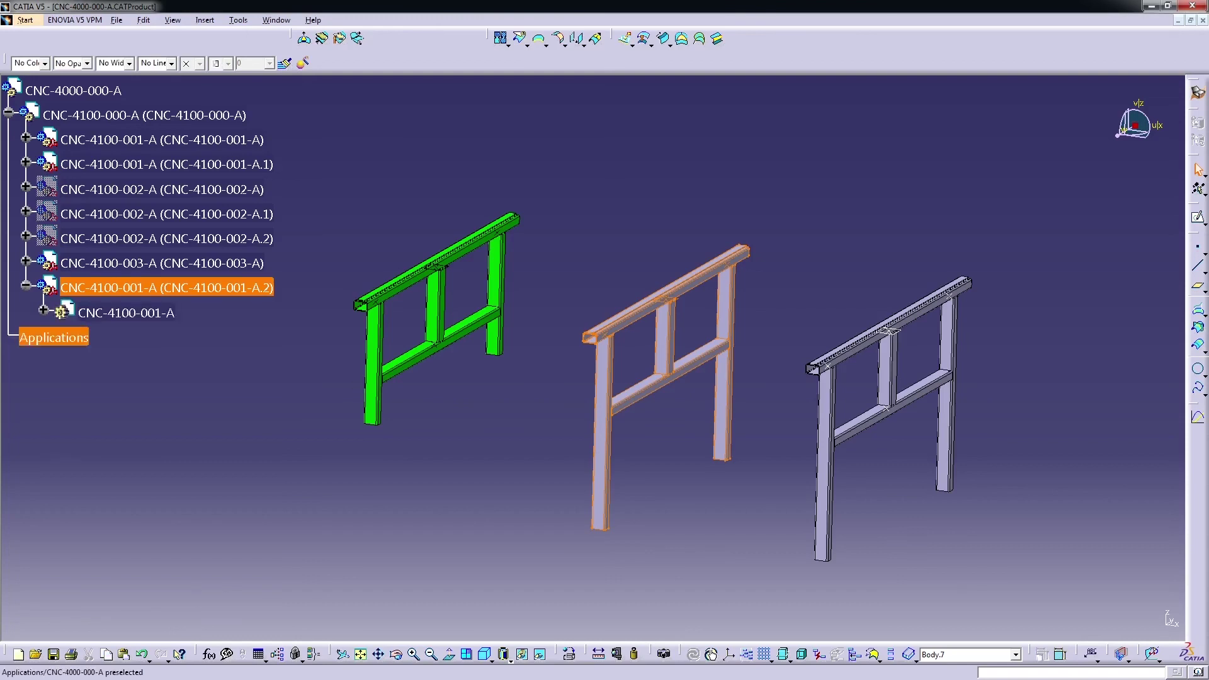